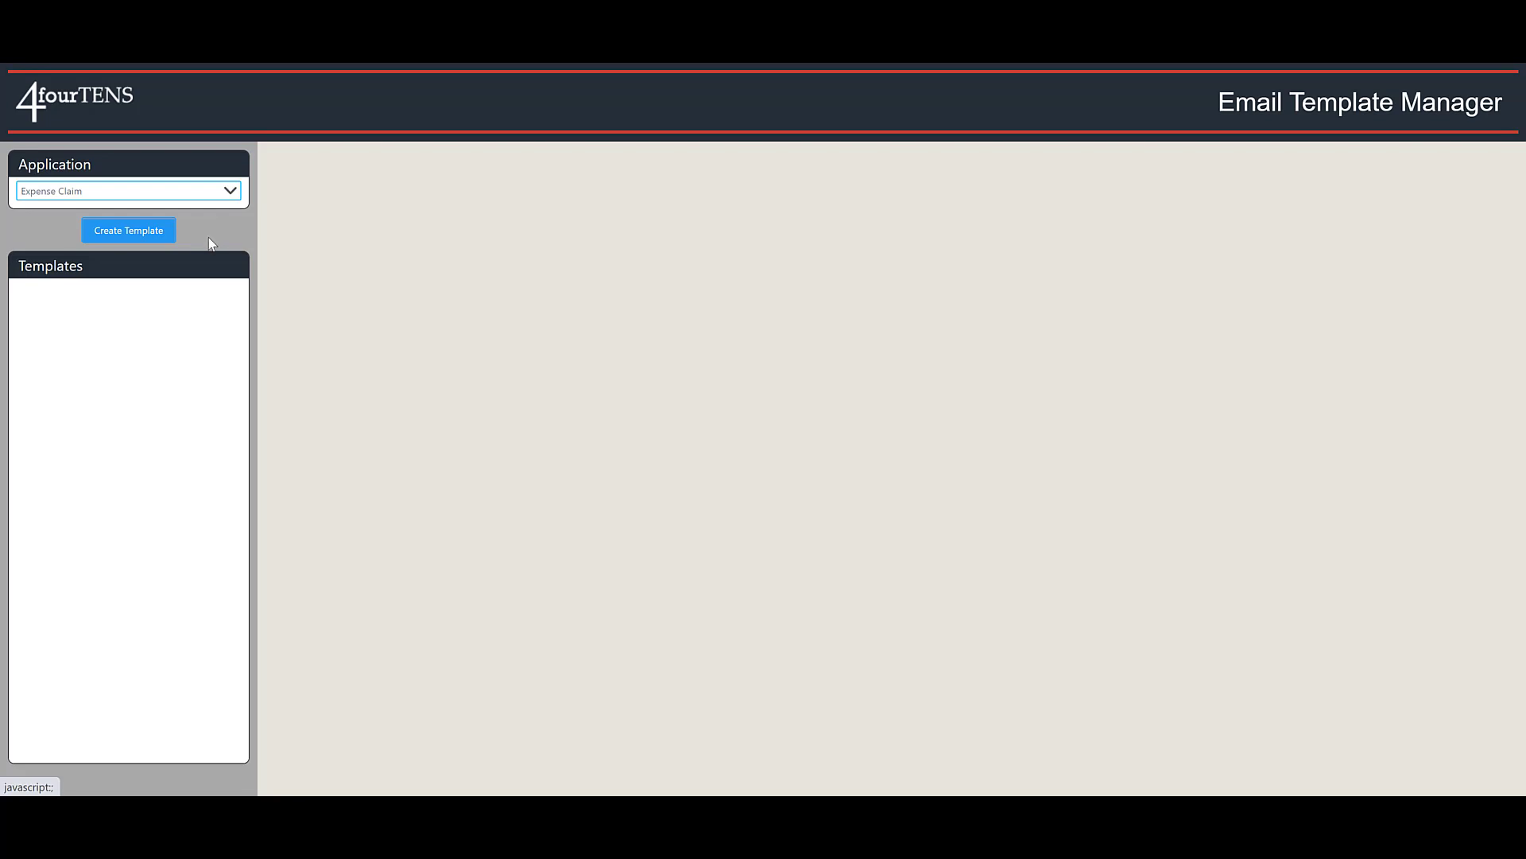
- Create and save a new email template named Expense Claim Request for the Expense Claim application
click(137, 238)
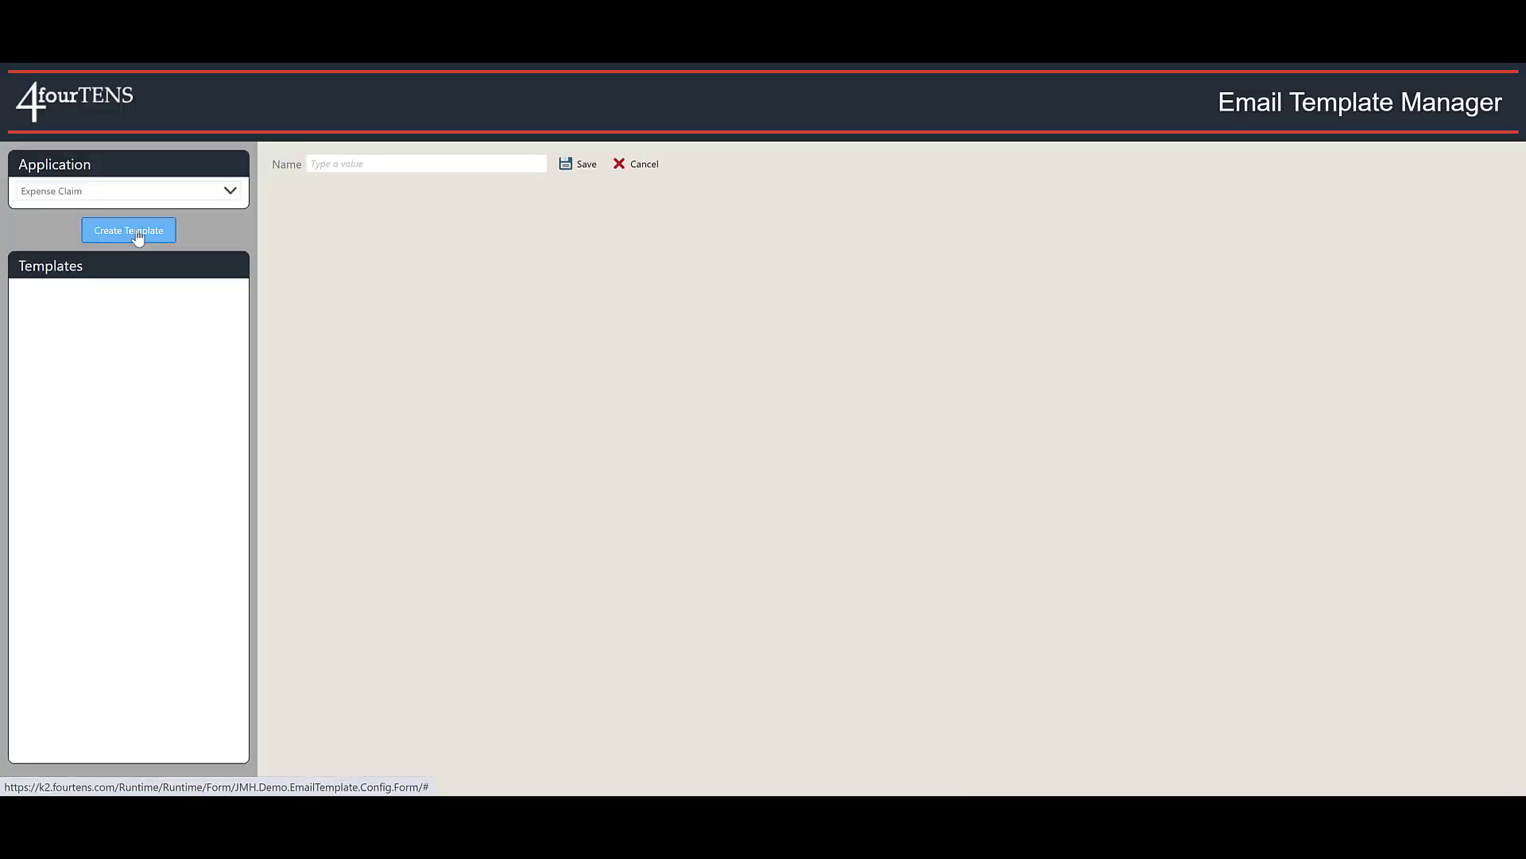
click(347, 163)
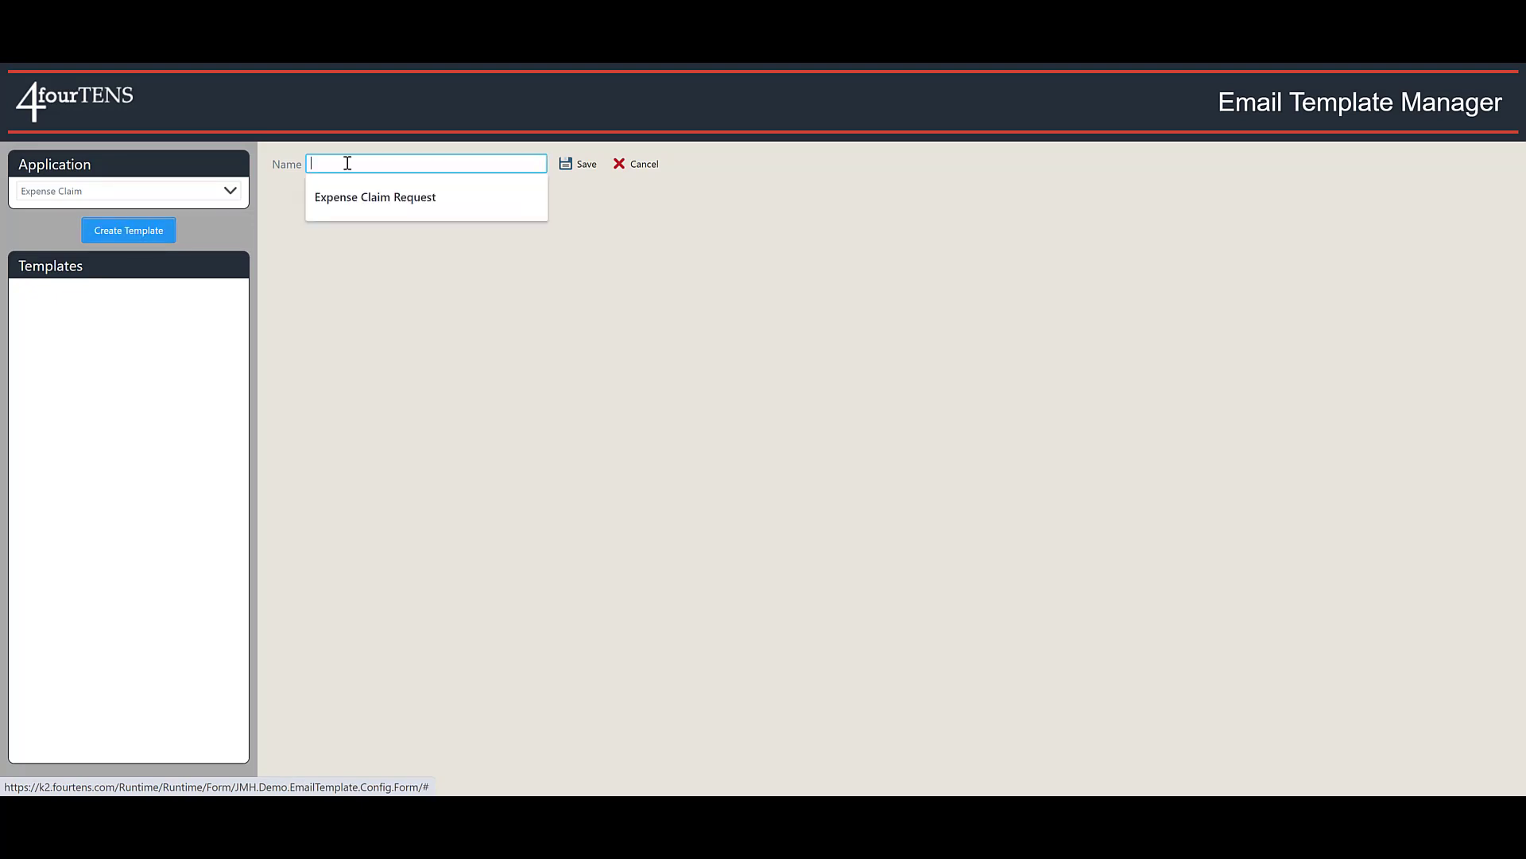
click(354, 198)
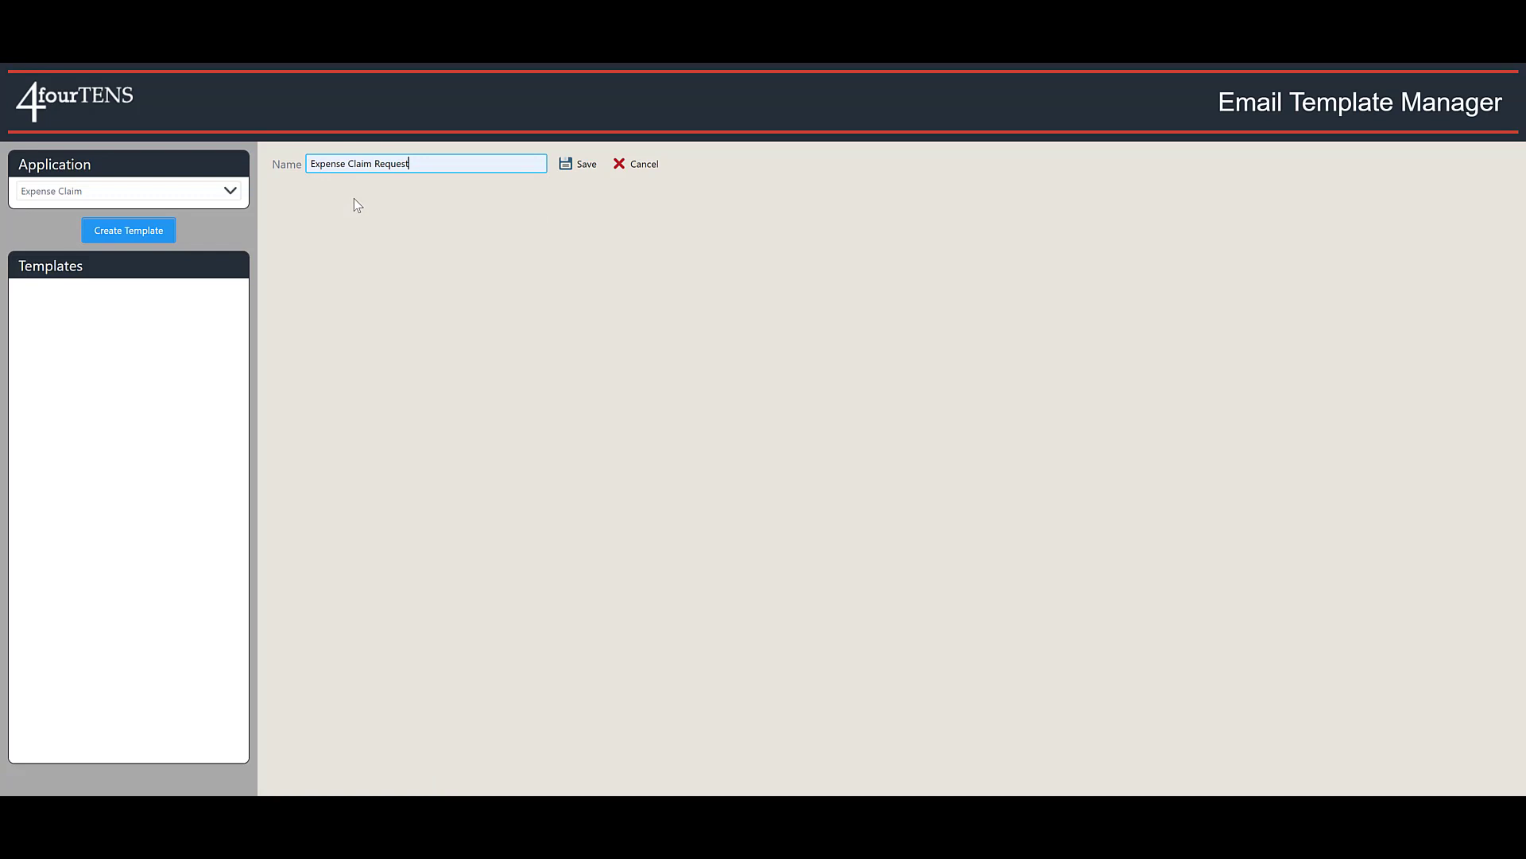
click(577, 167)
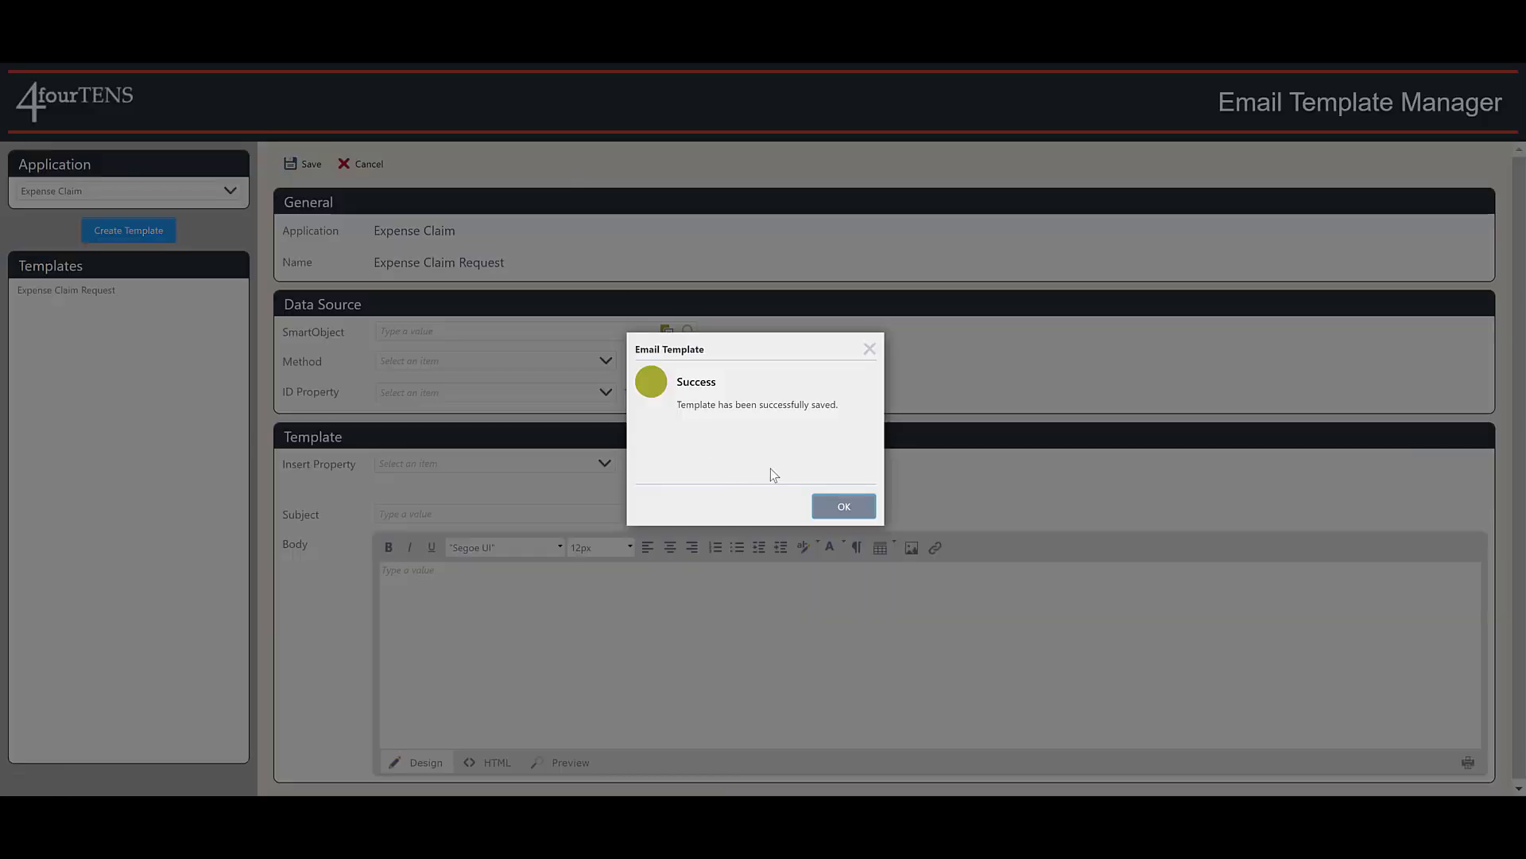
click(845, 507)
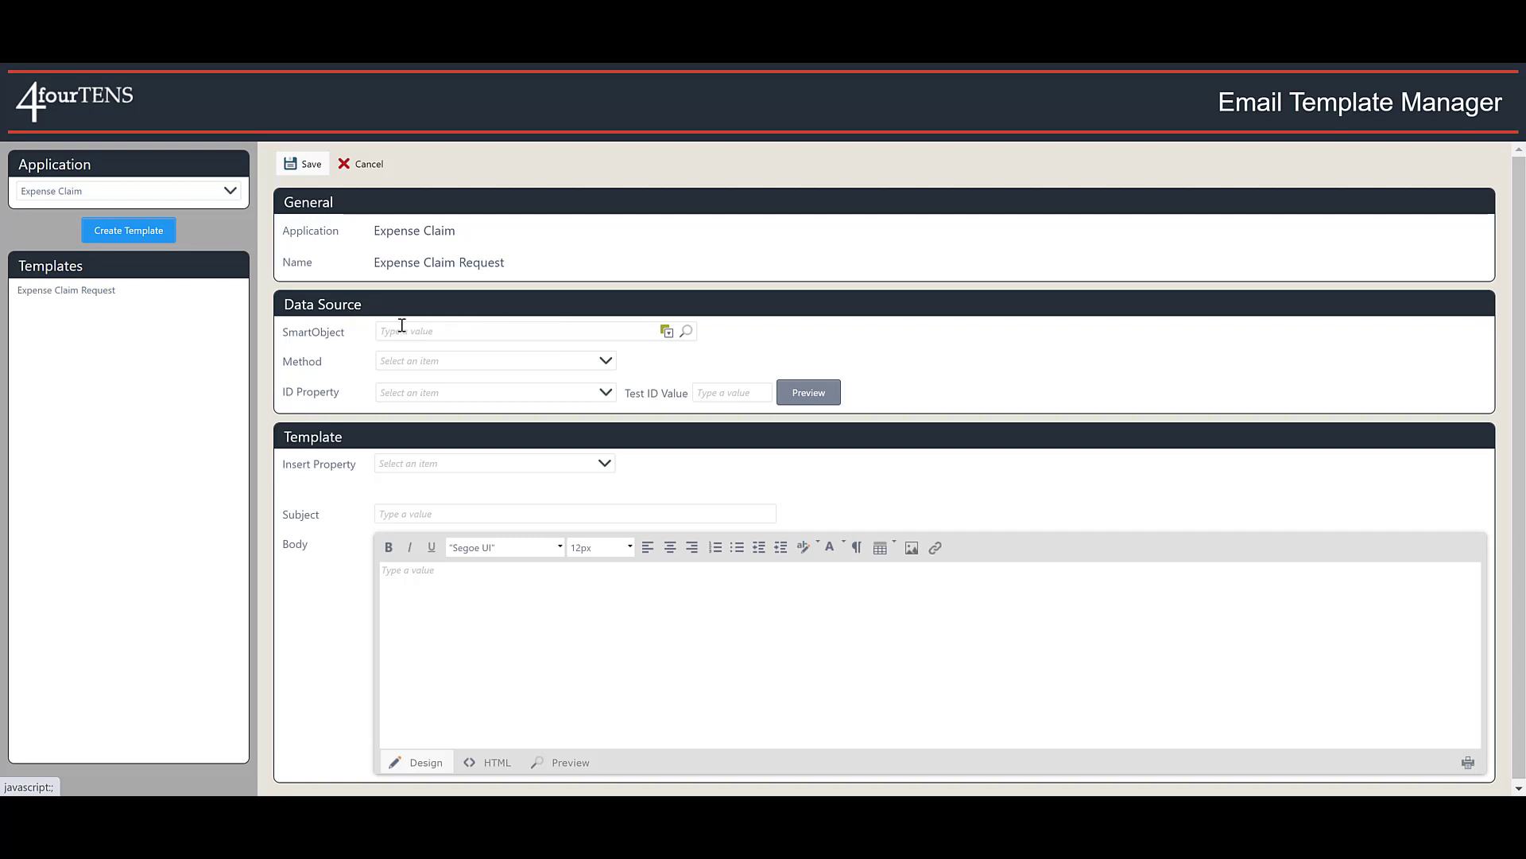
- Search for the Expense Claim Details SmartObject and set it as the template's data source
click(687, 332)
text(Expla)
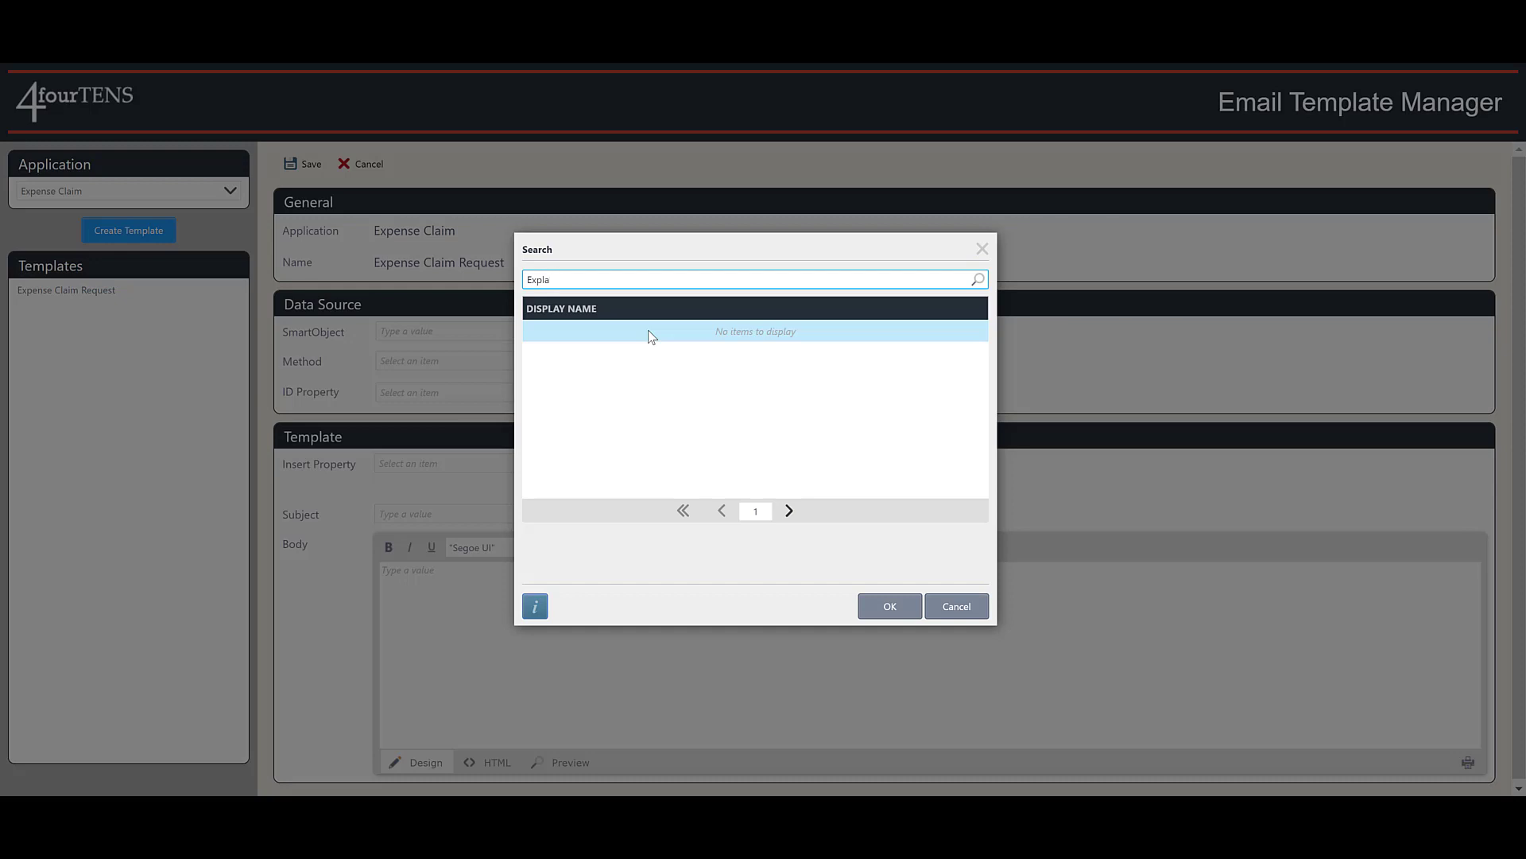
key(BackSpace)
text(nse )
text(Cliam)
key(BackSpace)
key(BackSpace)
text(aim Details)
key(Return)
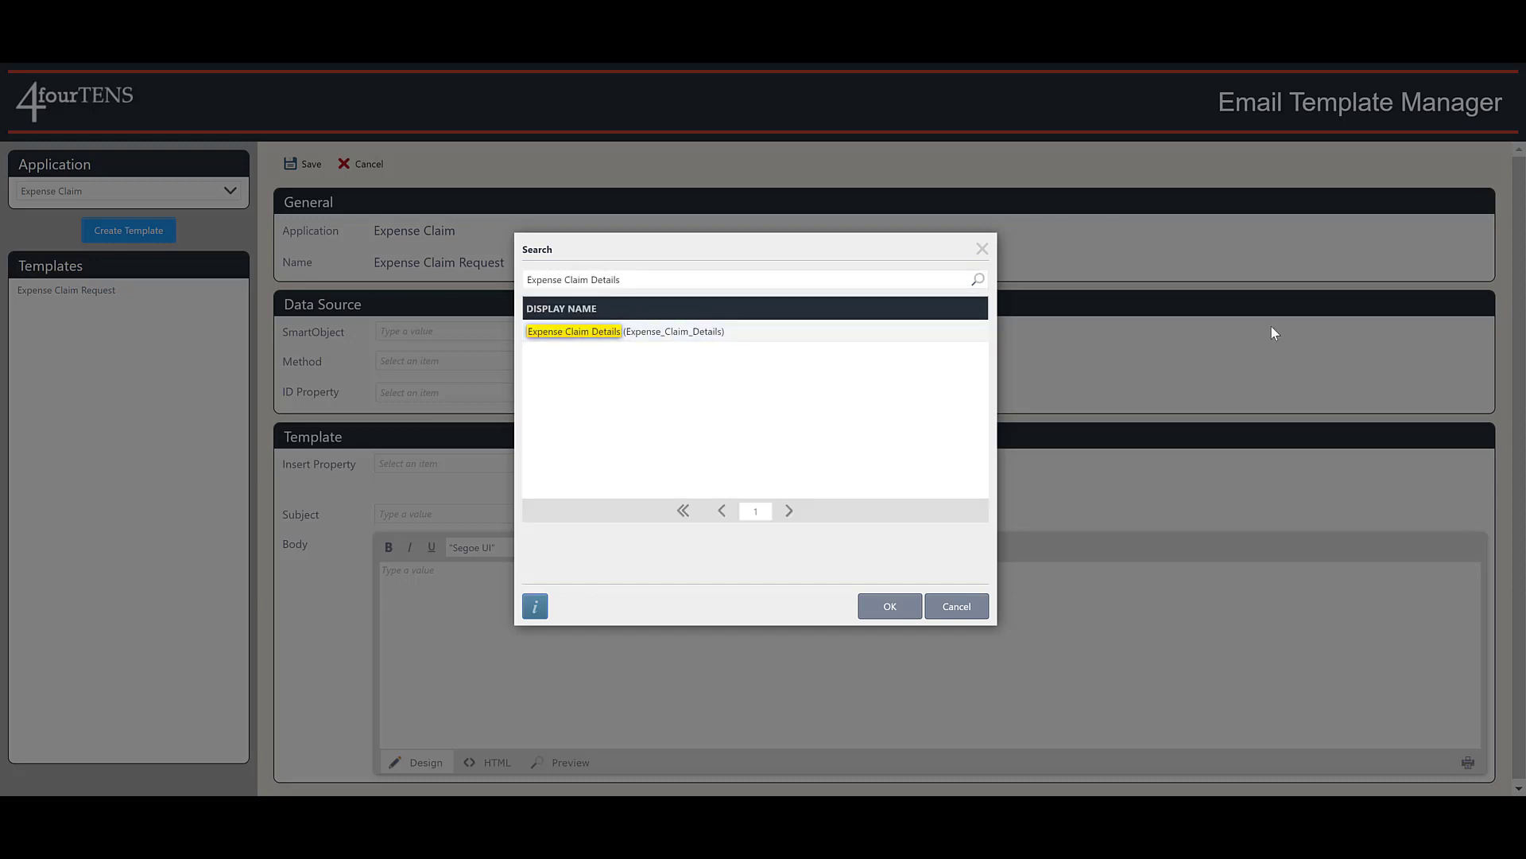
click(601, 337)
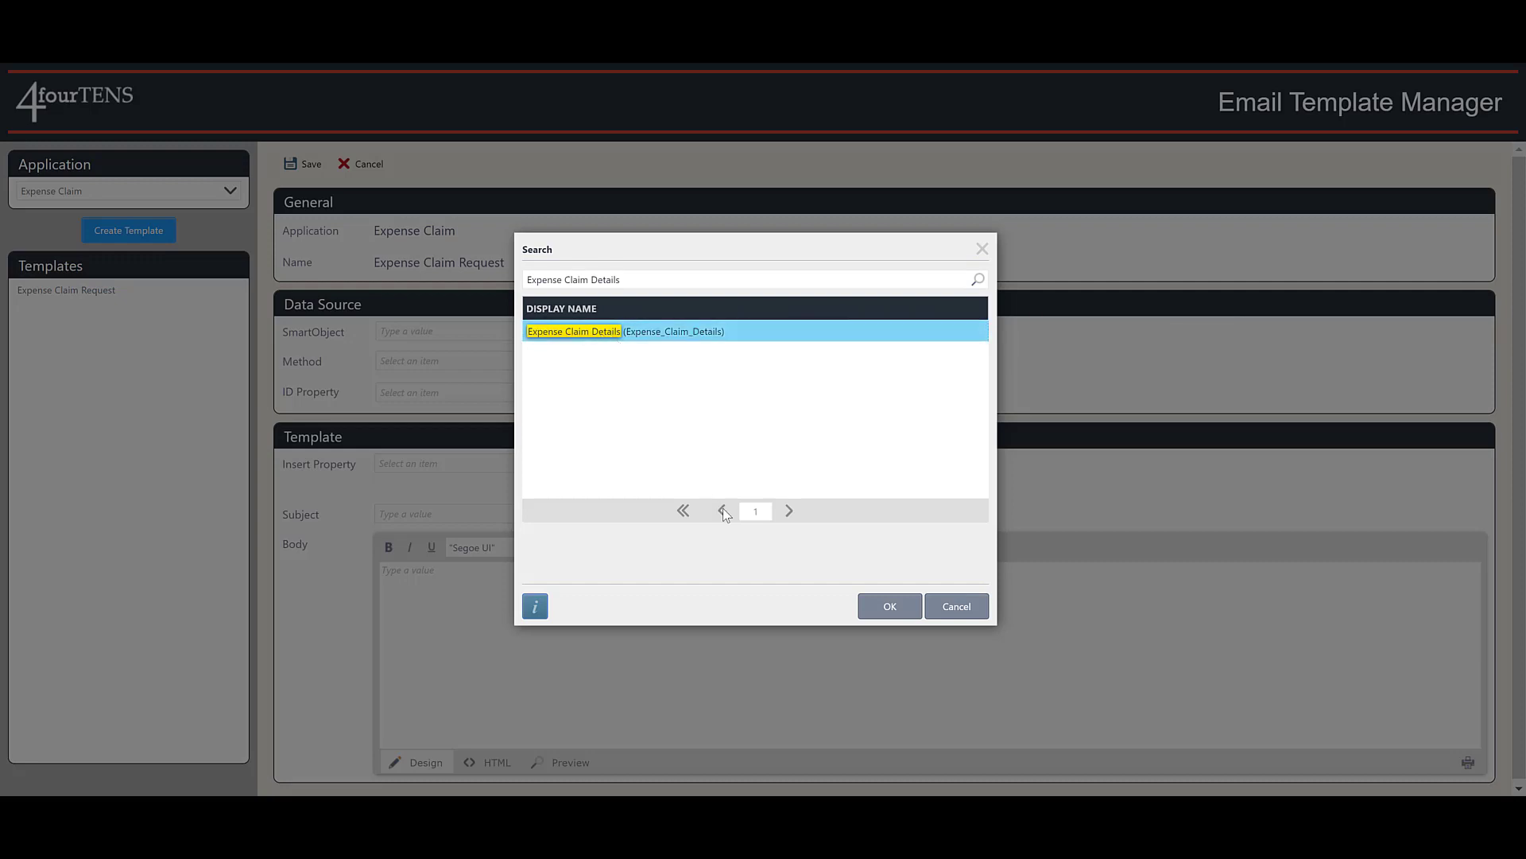
click(883, 608)
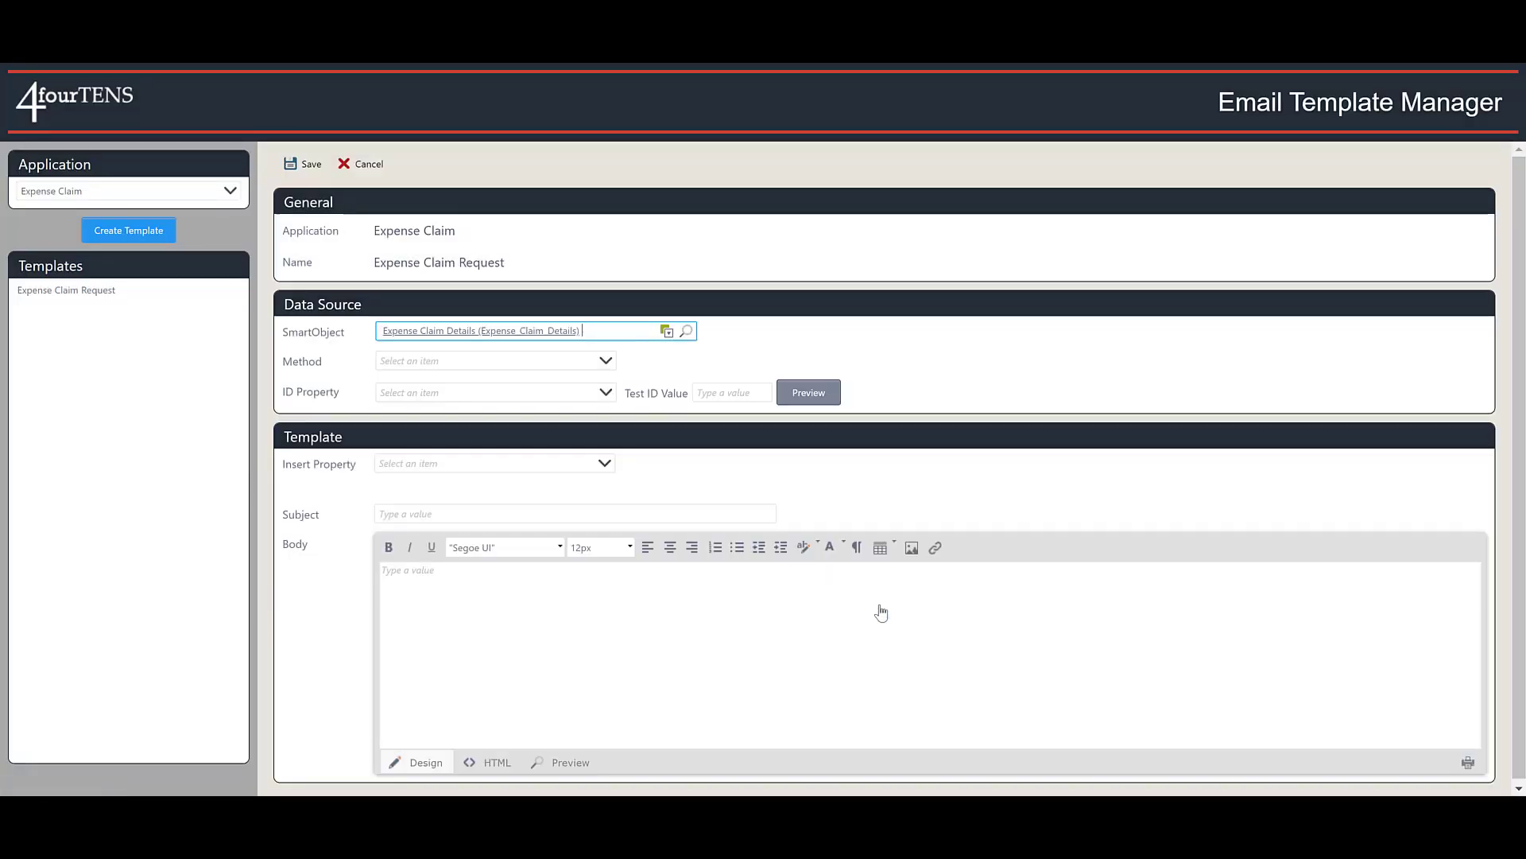
- Set the data source method to Load and the ID property to ID - Autonumber
click(606, 362)
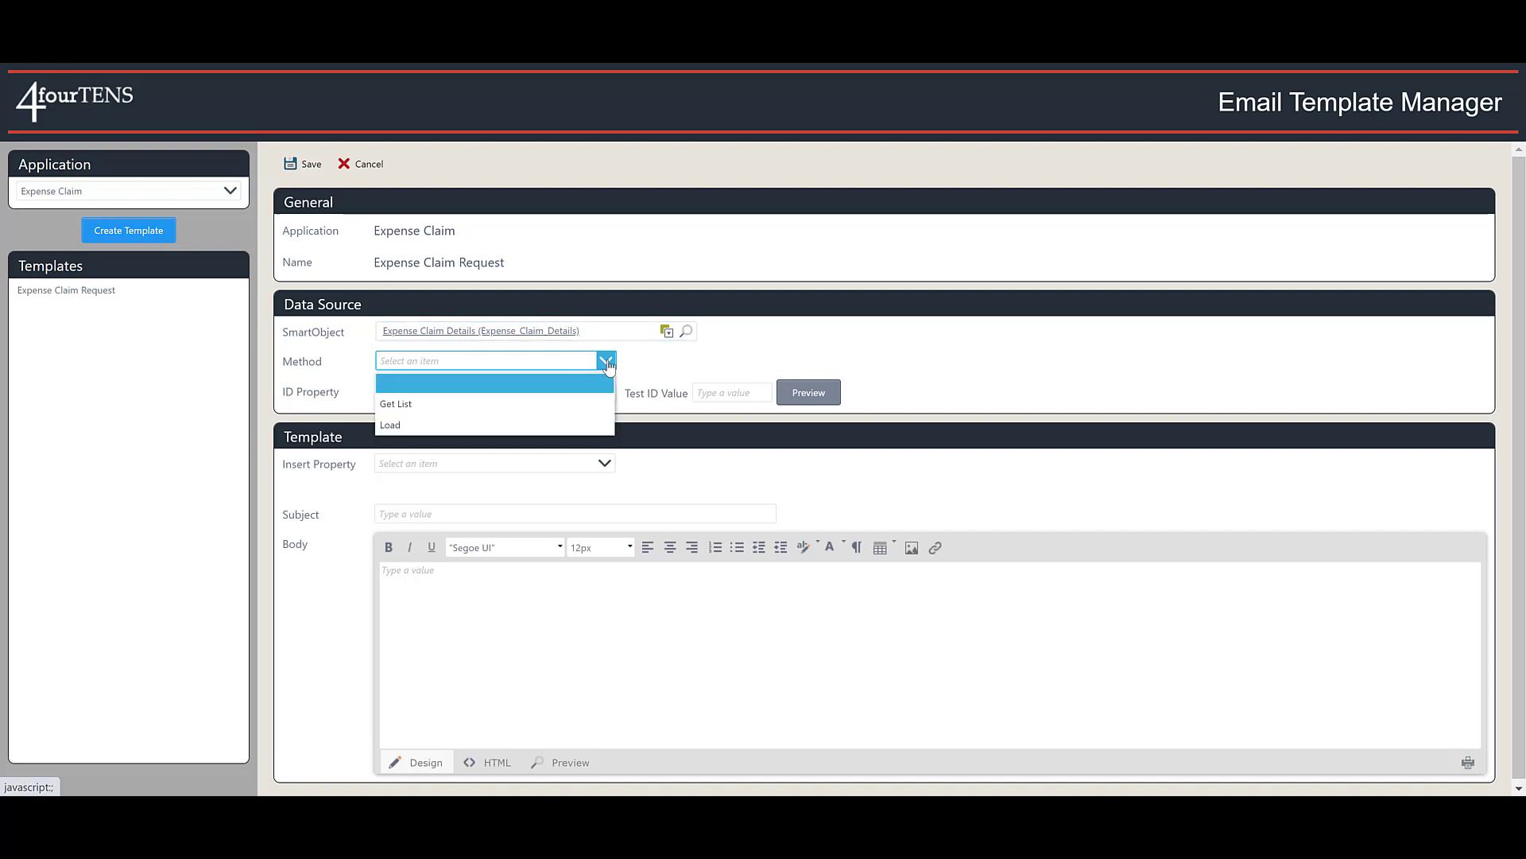
click(412, 424)
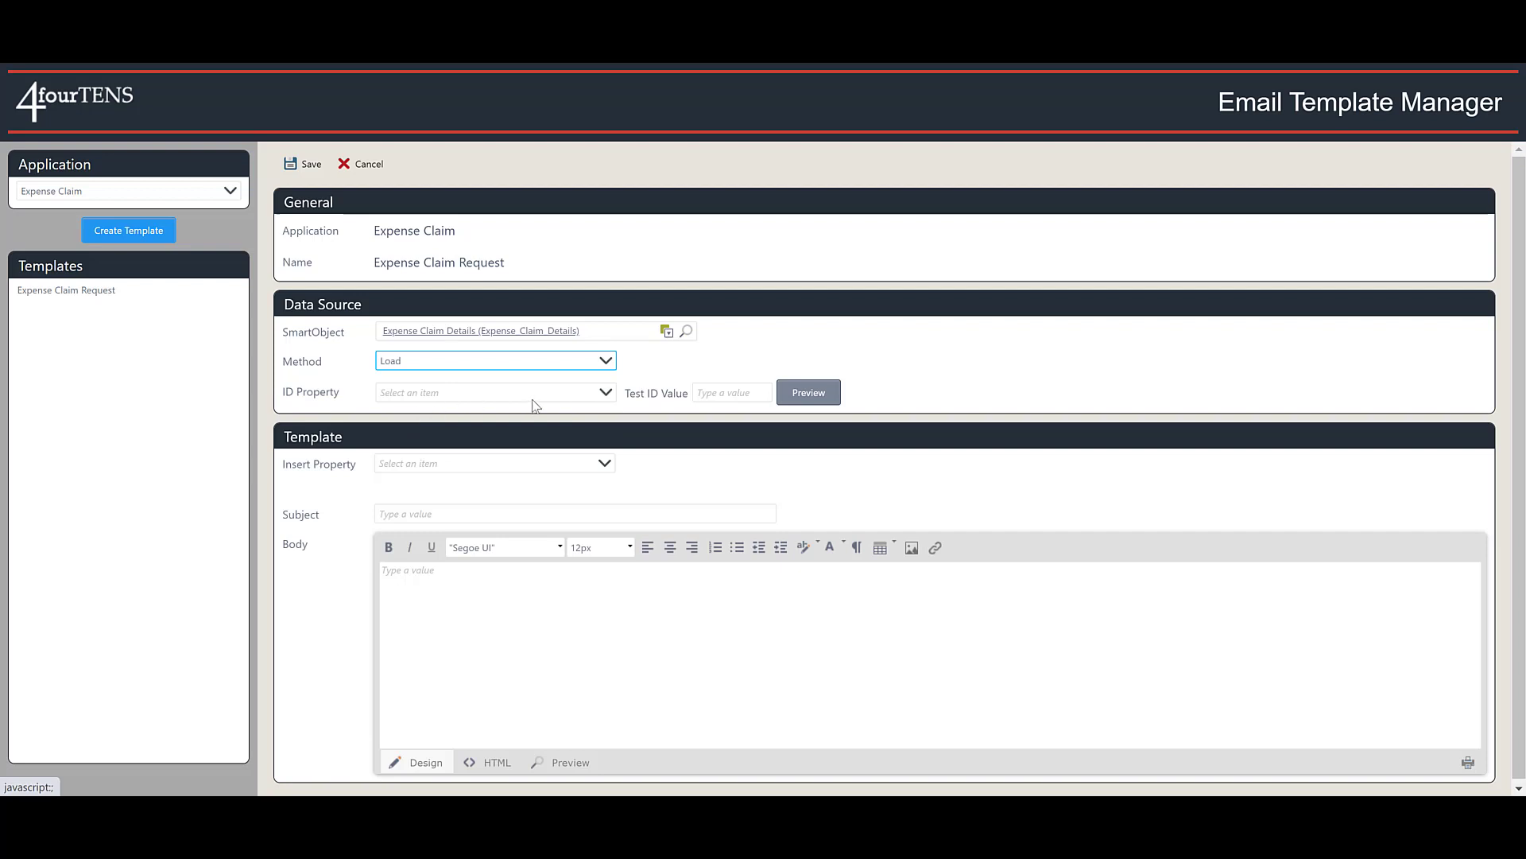
click(606, 394)
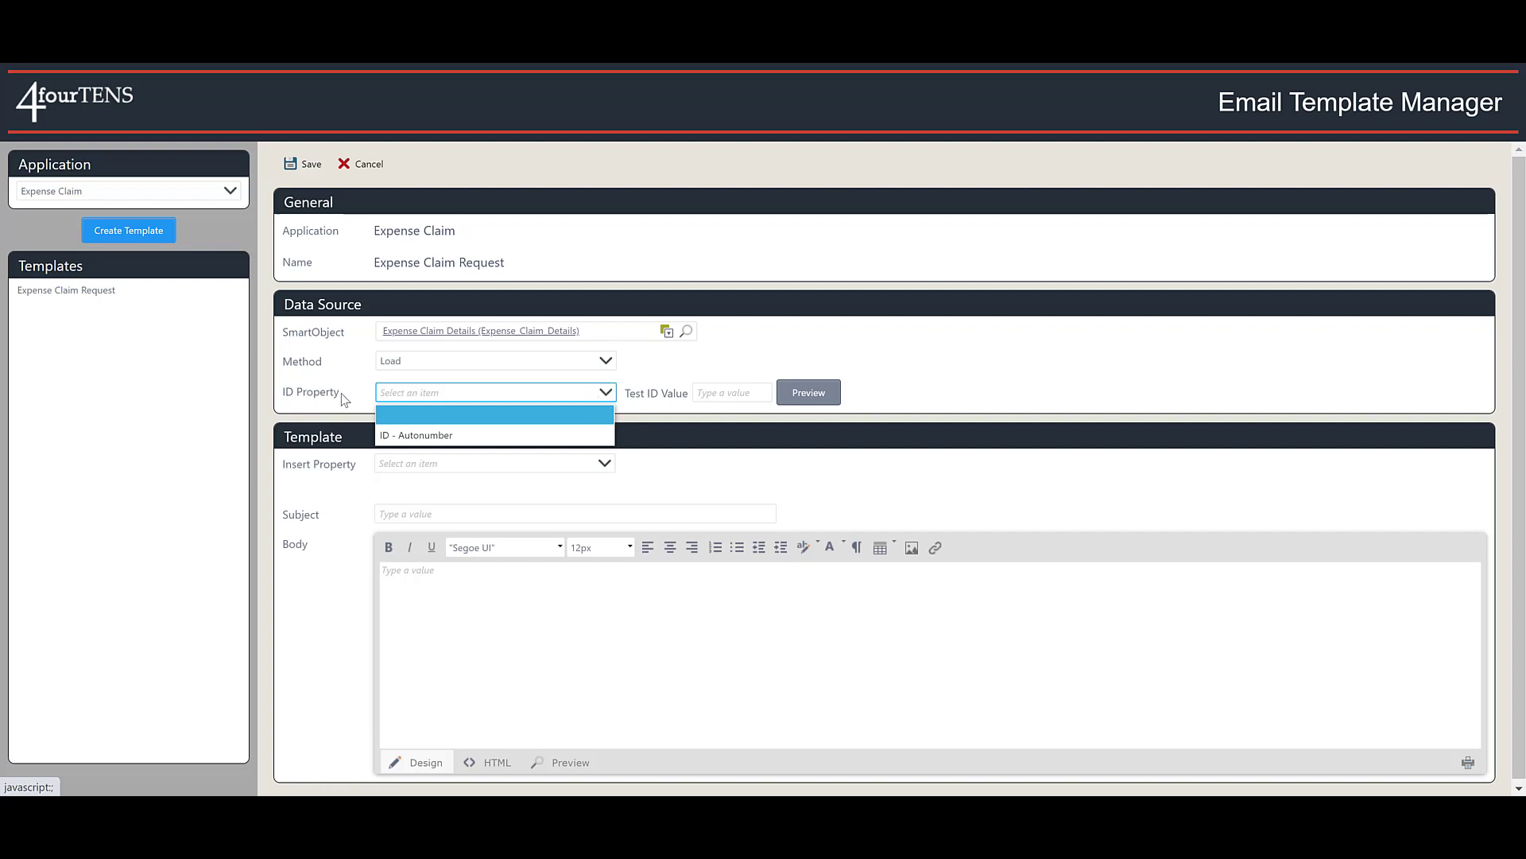
click(422, 436)
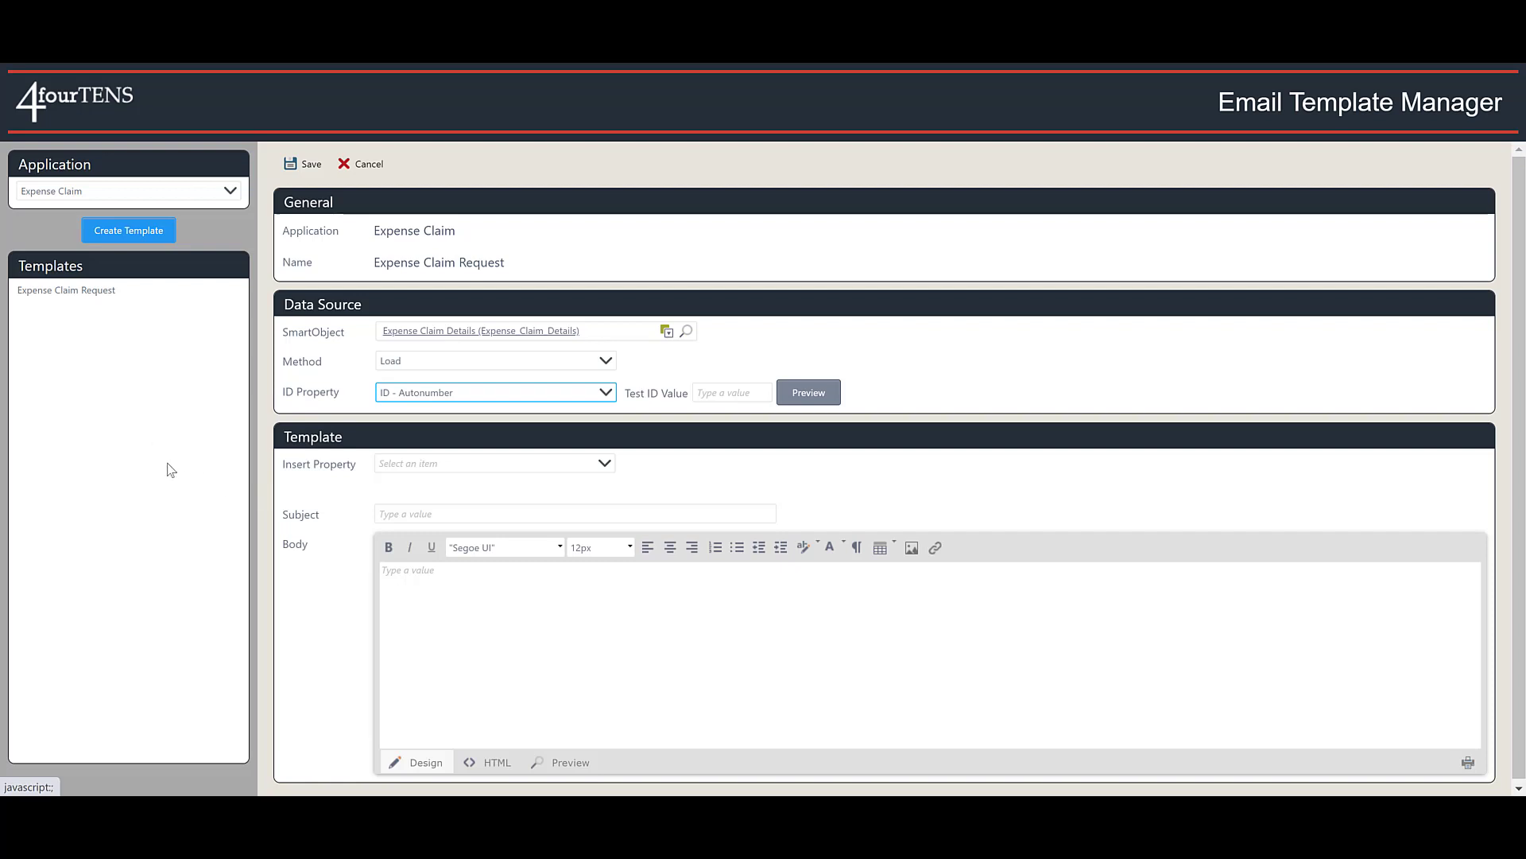
- Set the email subject to "Expense Claim Submitted:" followed by the copied Description property placeholder
click(605, 465)
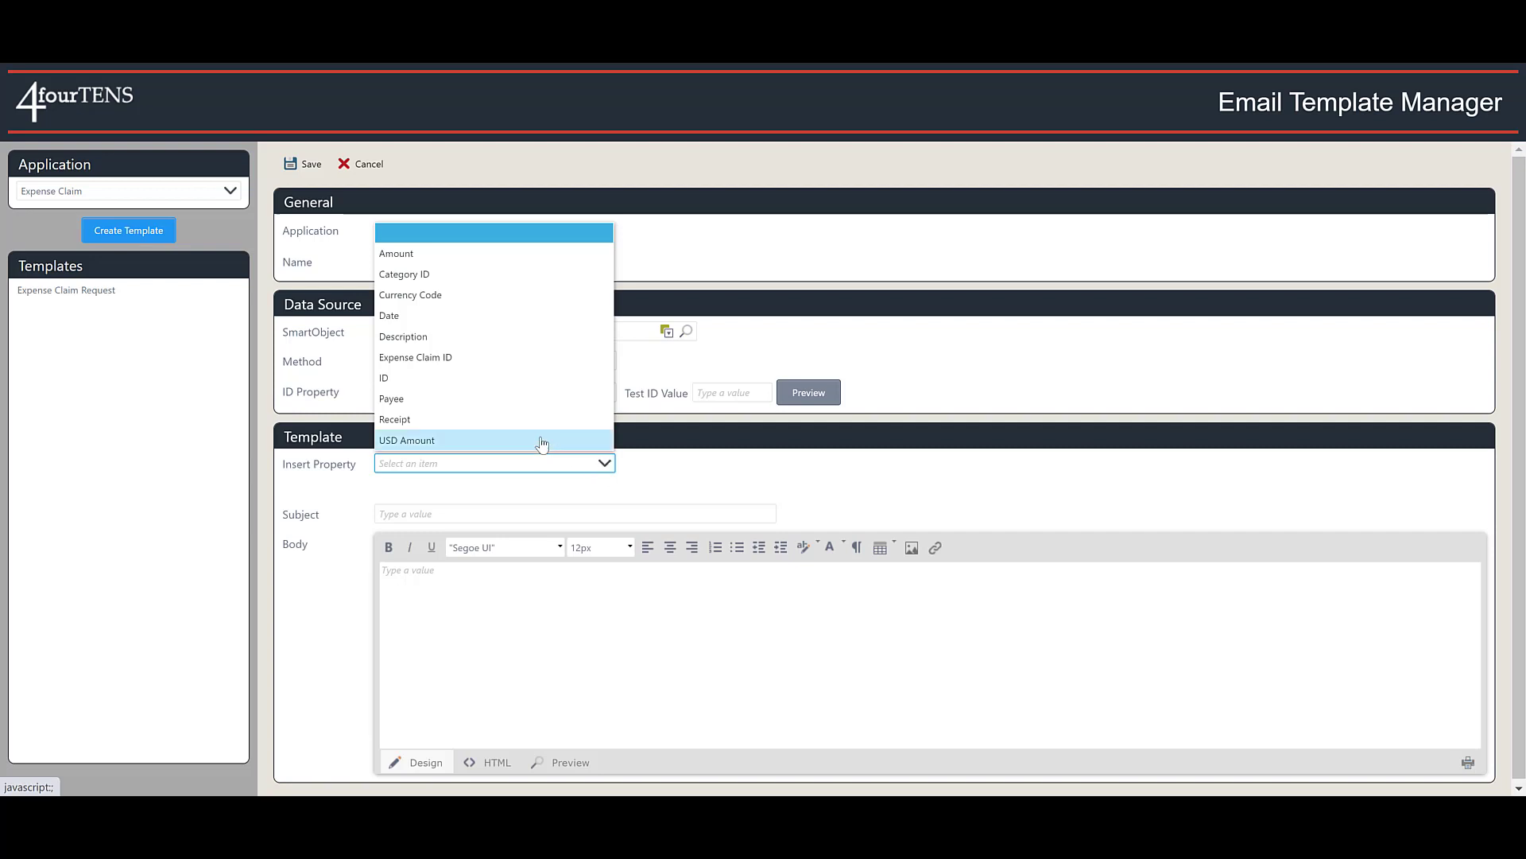
click(441, 337)
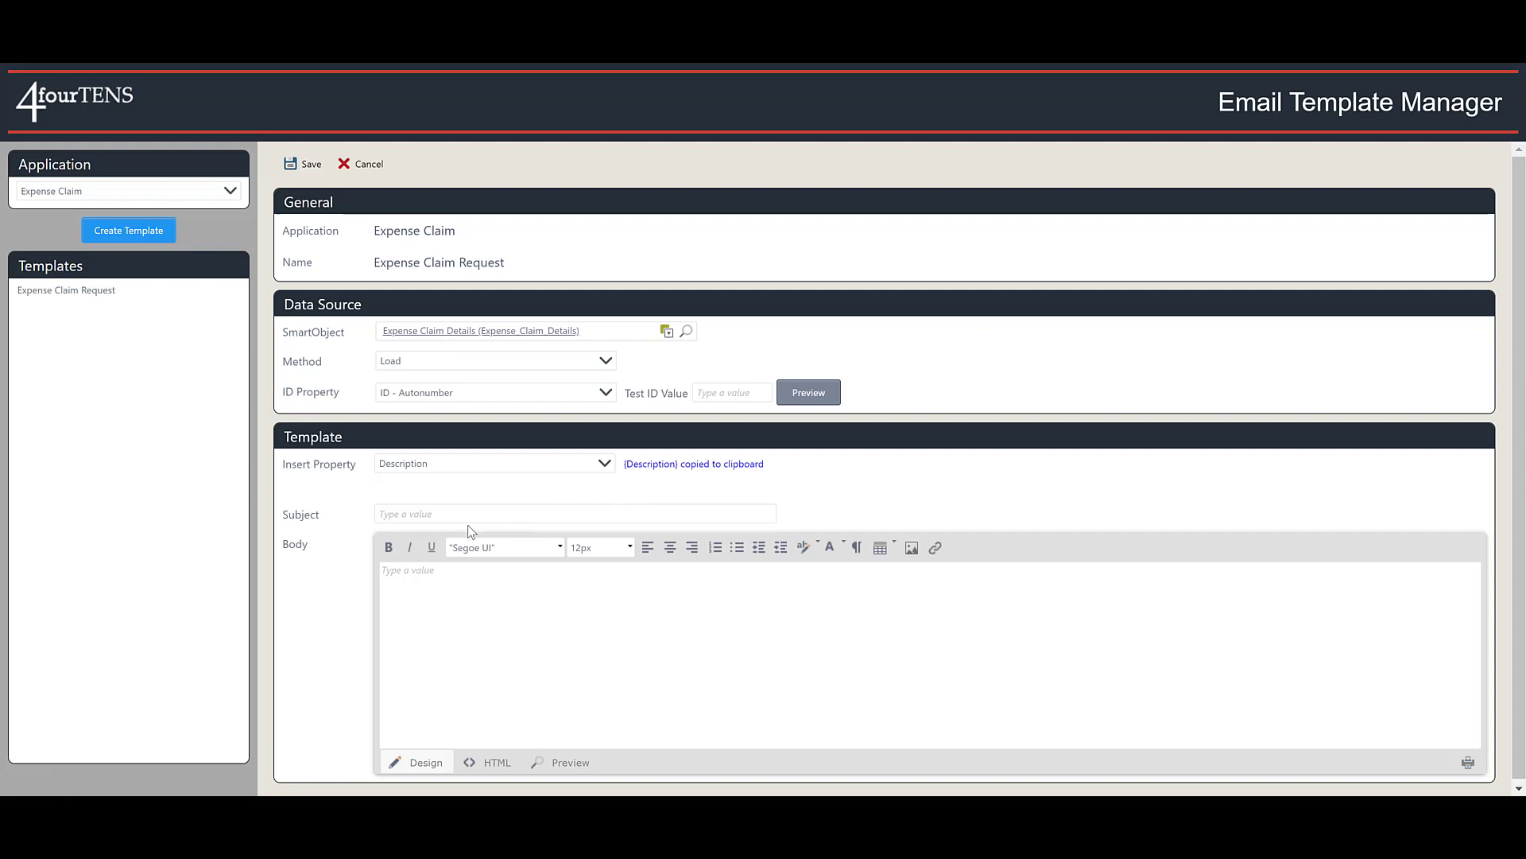
click(421, 514)
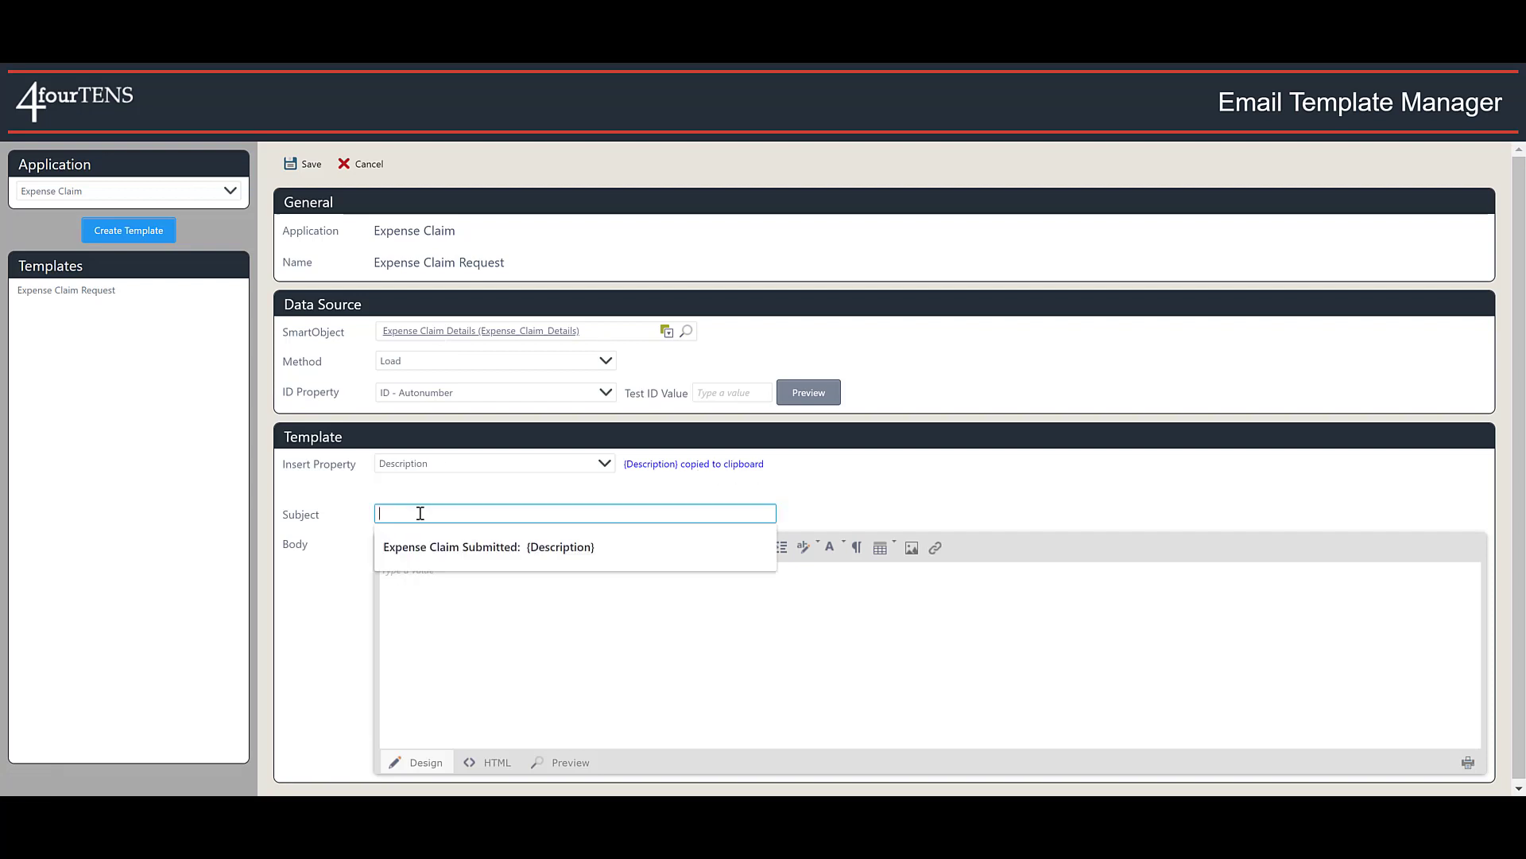
click(422, 547)
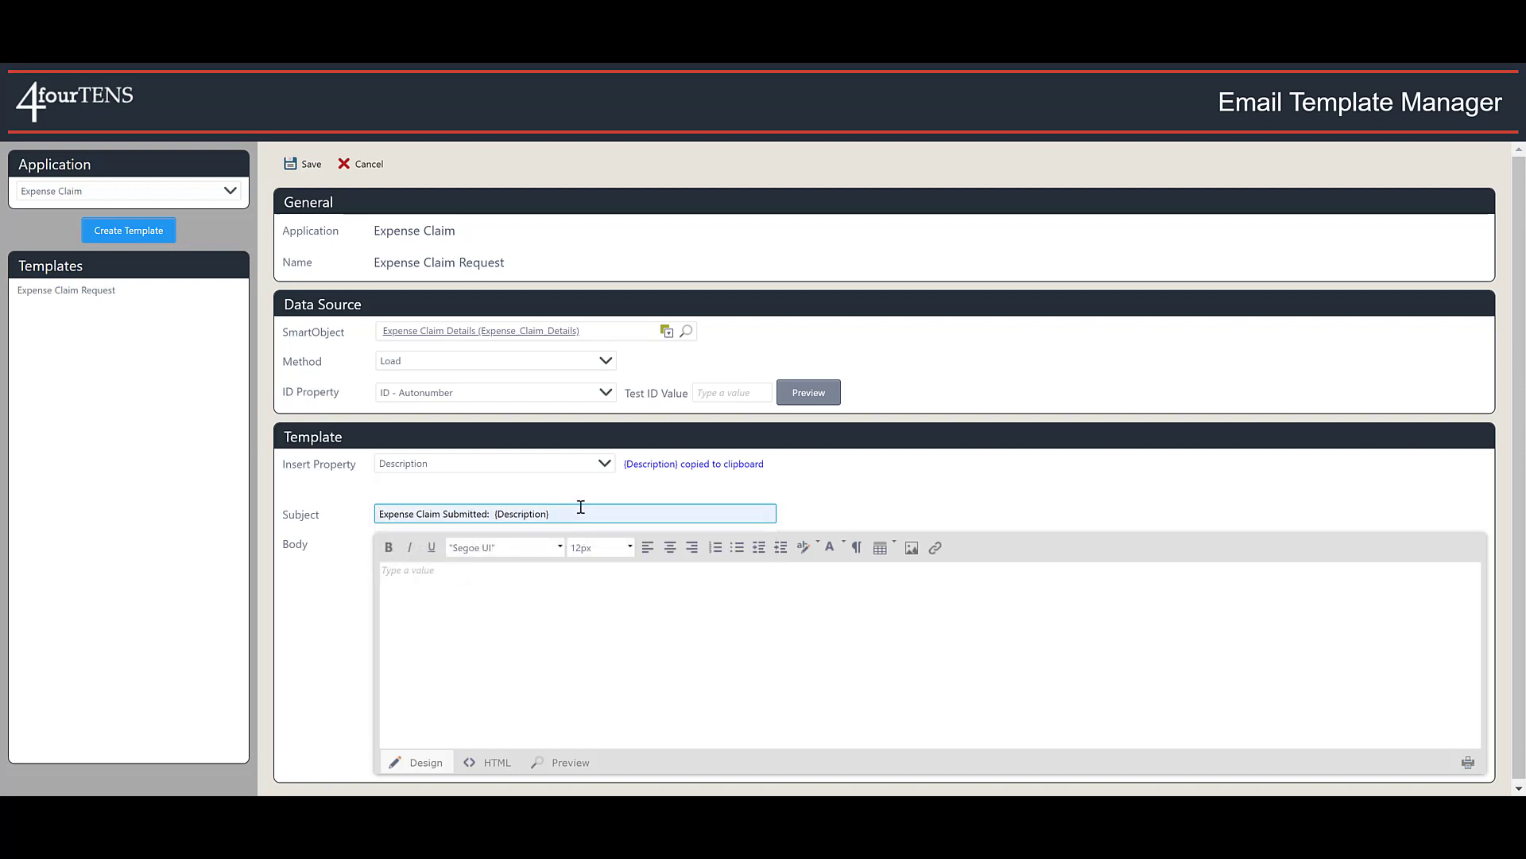
key(BackSpace)
key(BackSpace)
key(BackSpace)
key(BackSpace)
key(BackSpace)
key(BackSpace)
key(BackSpace)
key(BackSpace)
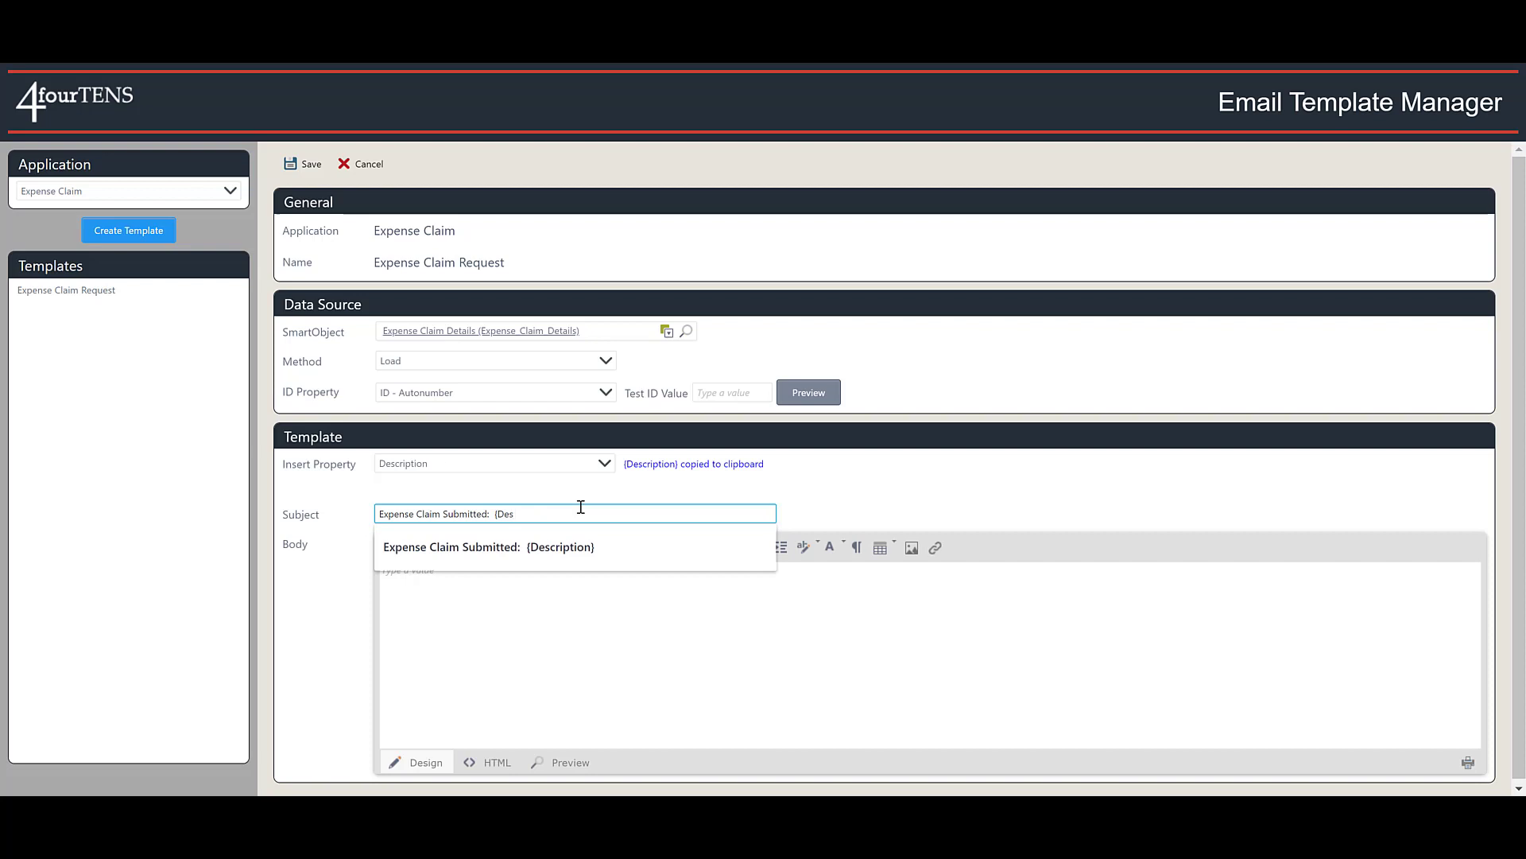
key(BackSpace)
key(ctrl+v)
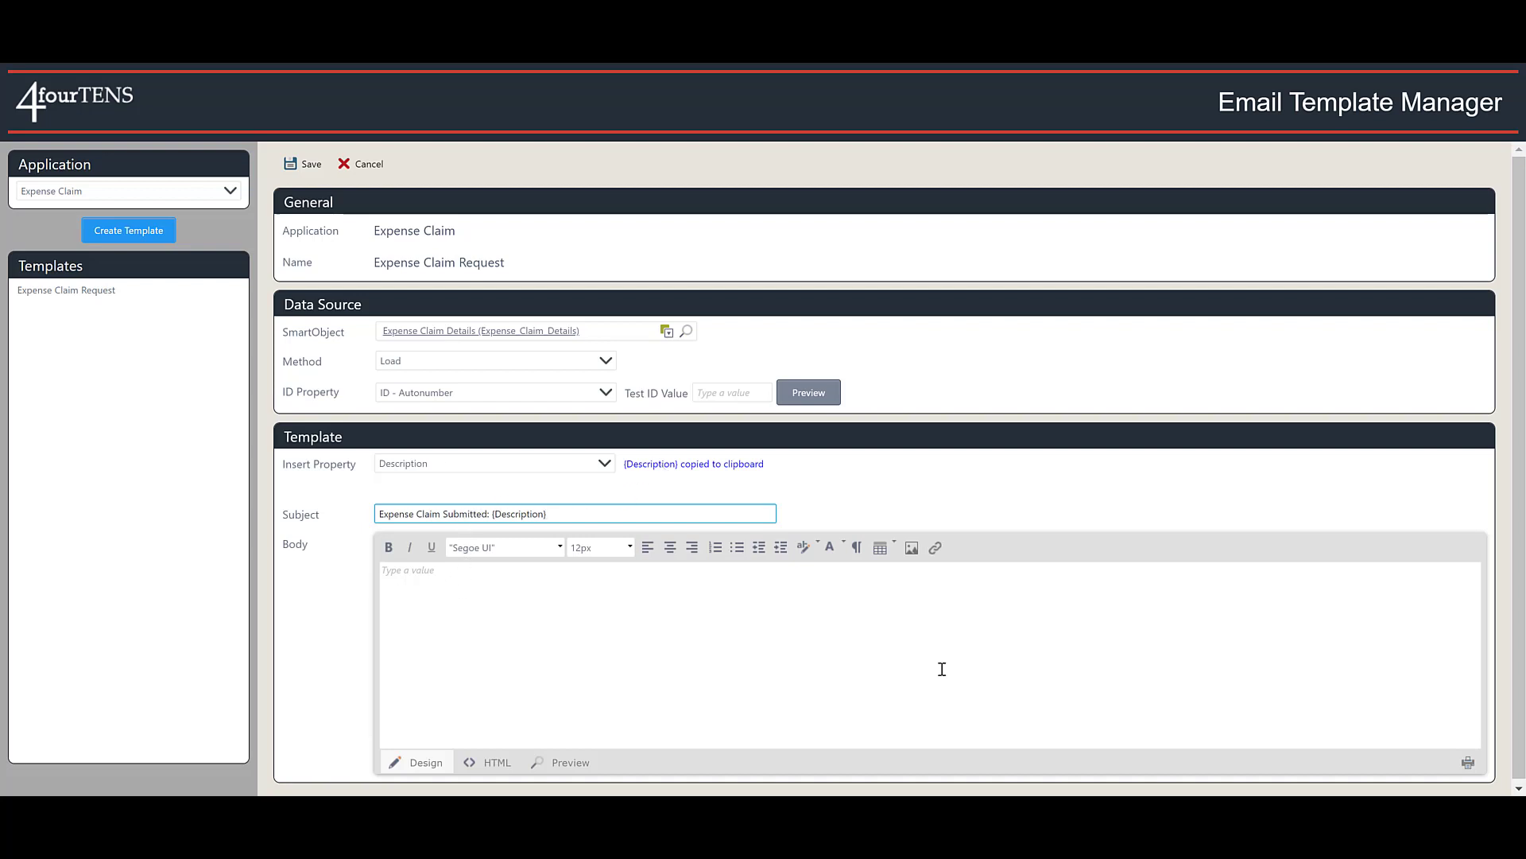
- Paste the prepared HTML as plain text into the email body's HTML source and return to the design view
click(477, 602)
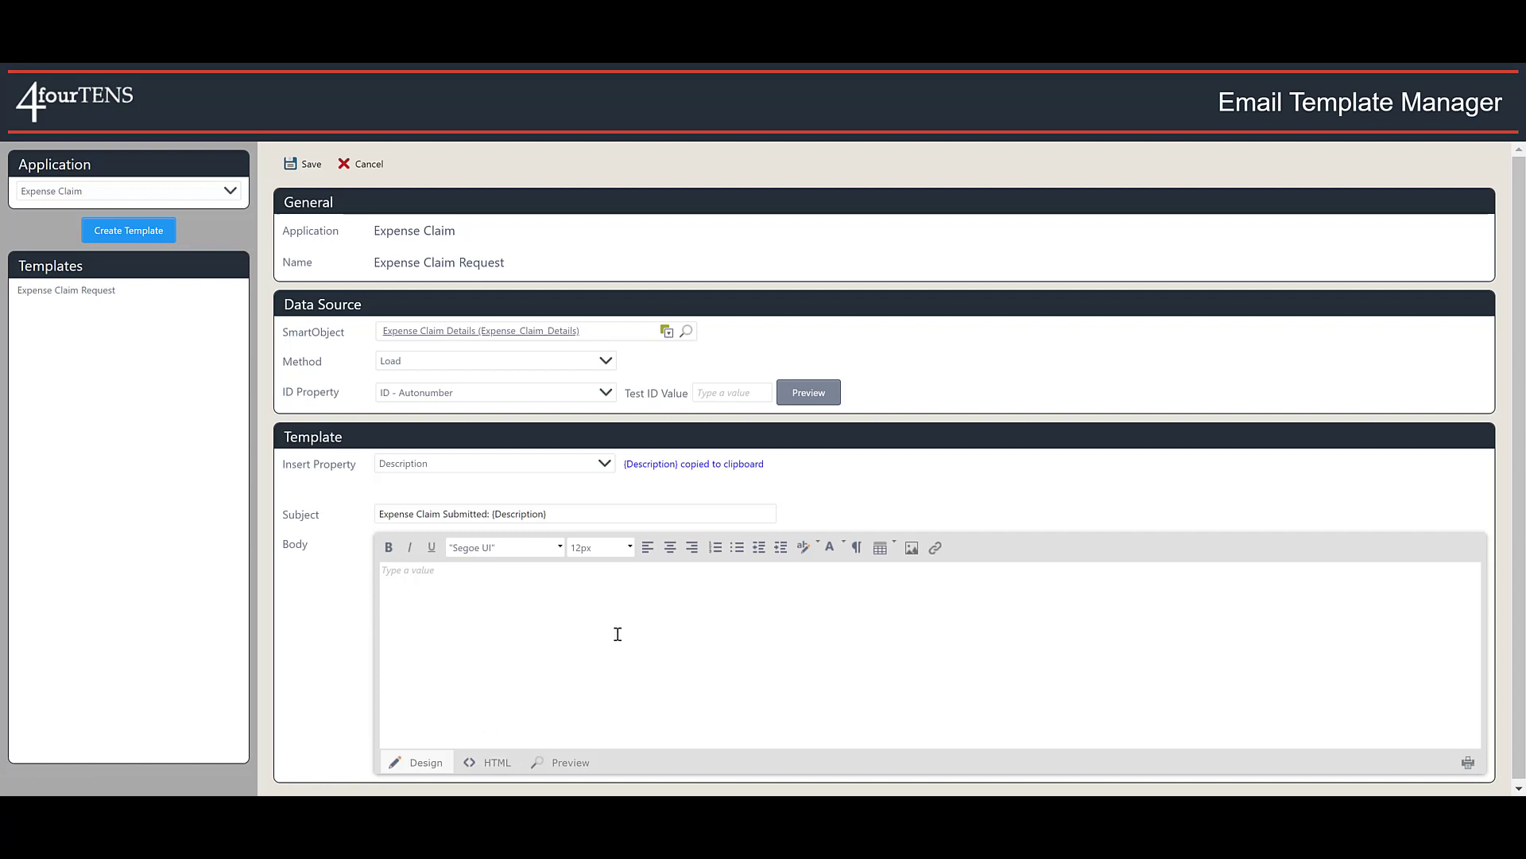
click(498, 763)
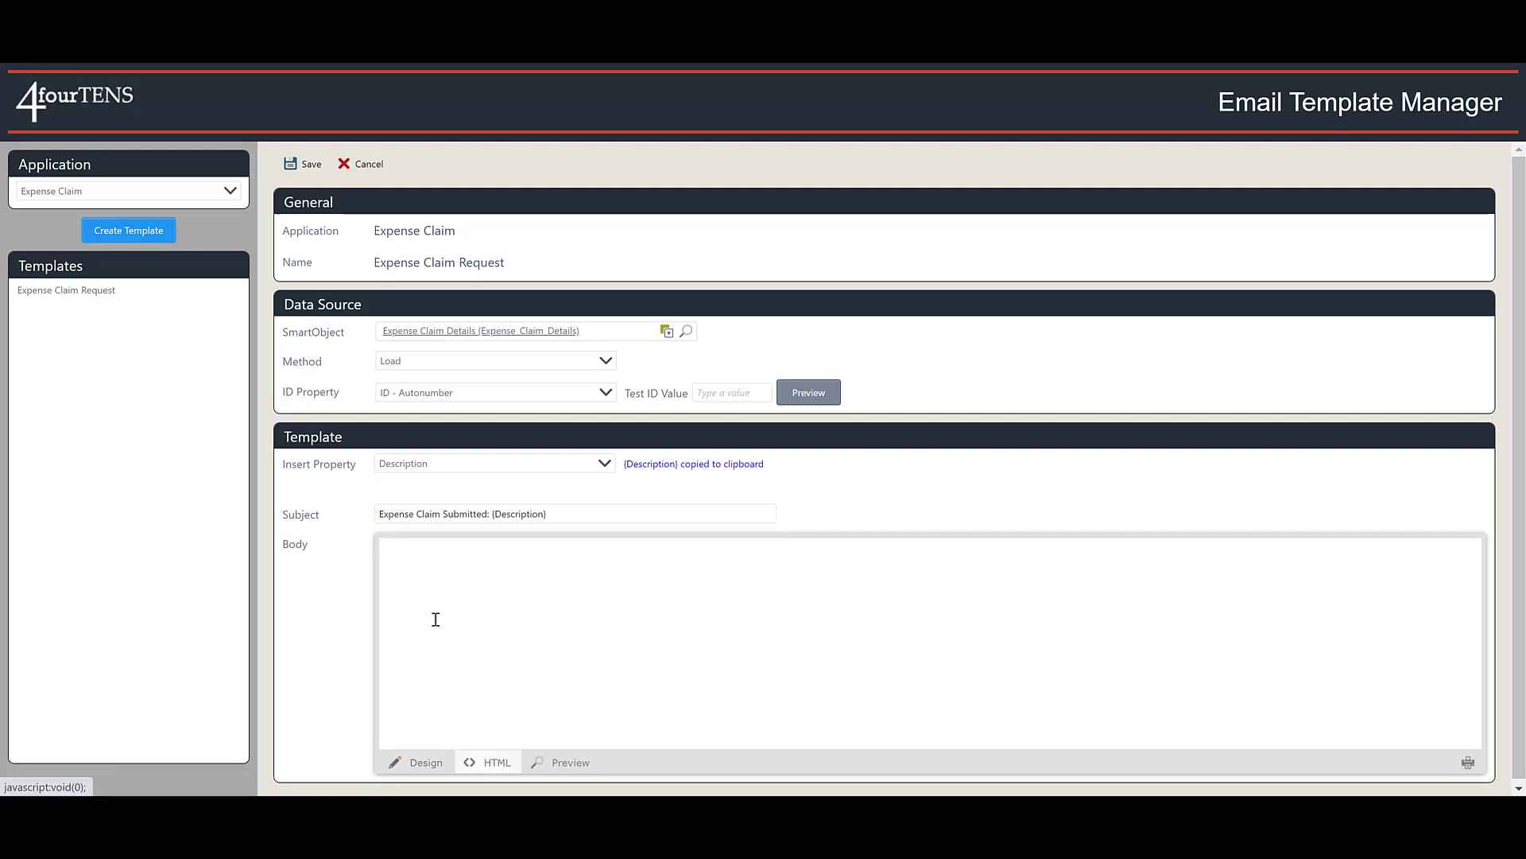
right_click(407, 559)
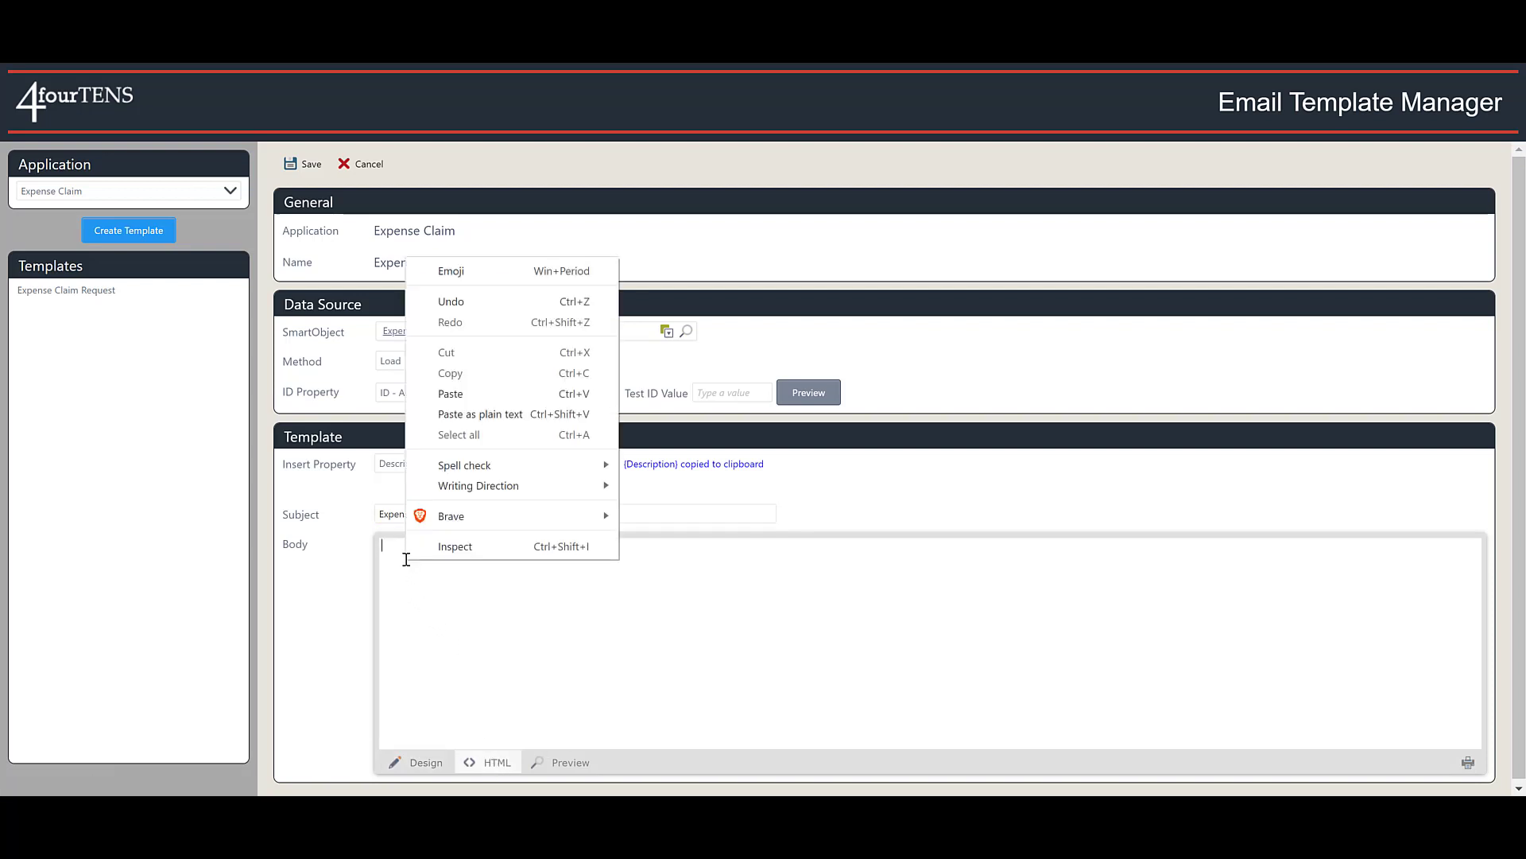
click(451, 413)
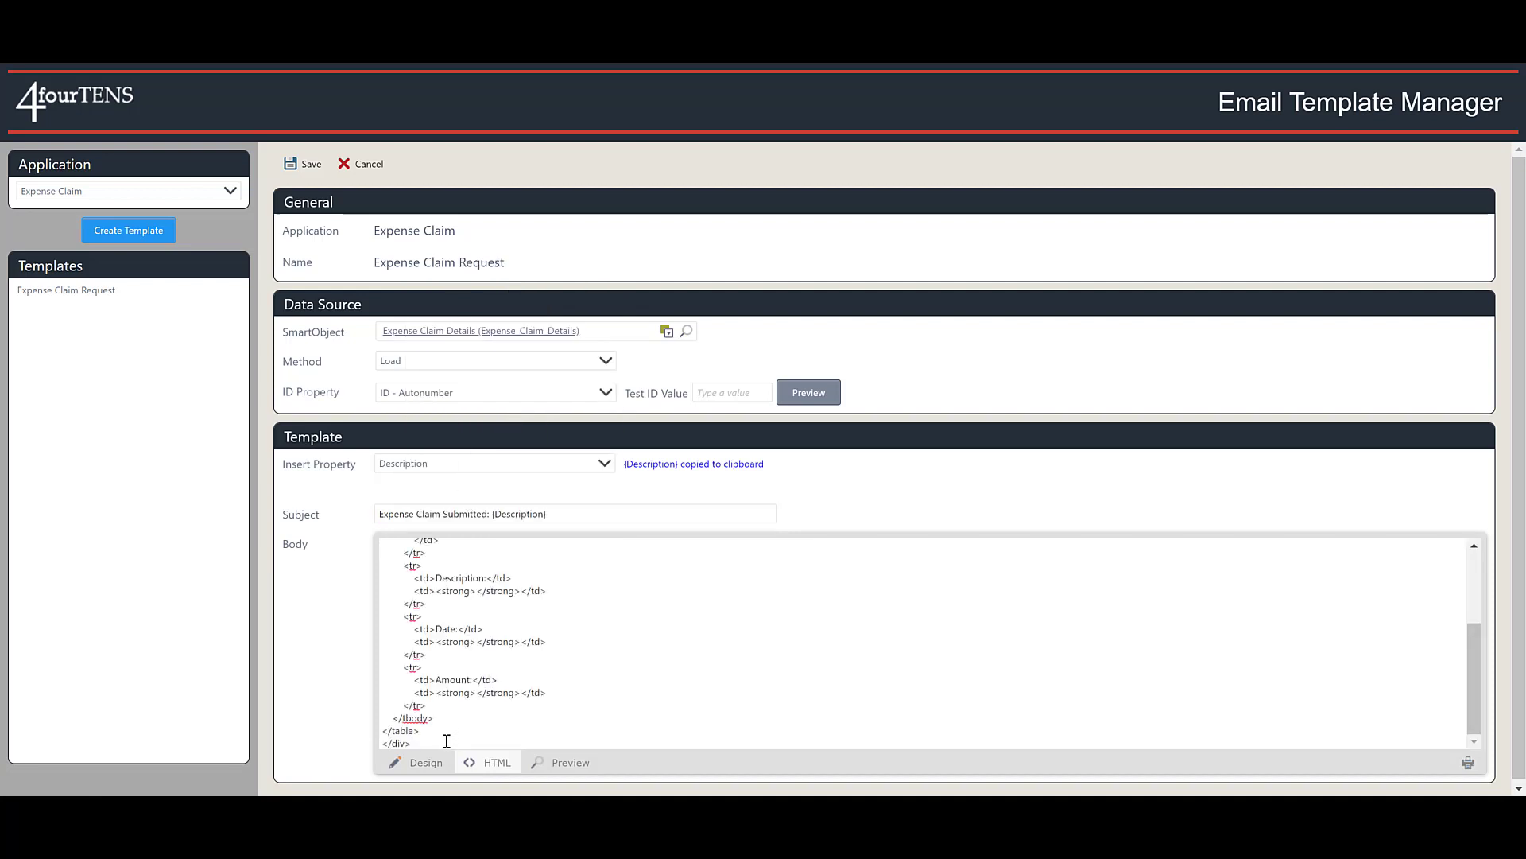
click(419, 762)
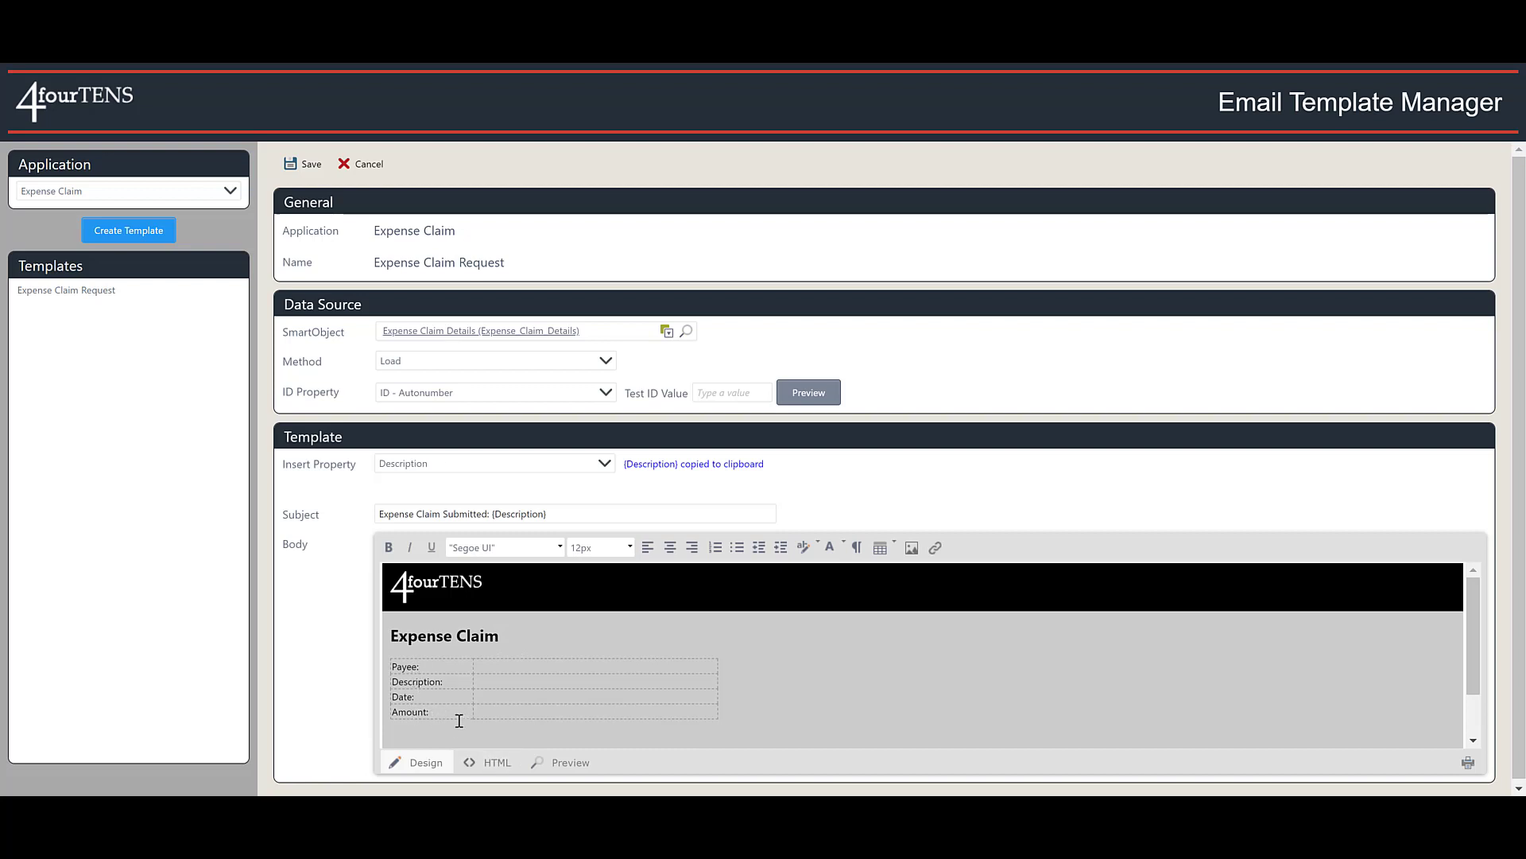
- Insert the Payee and Description property placeholders into the matching value cells of the body table
click(494, 667)
click(603, 464)
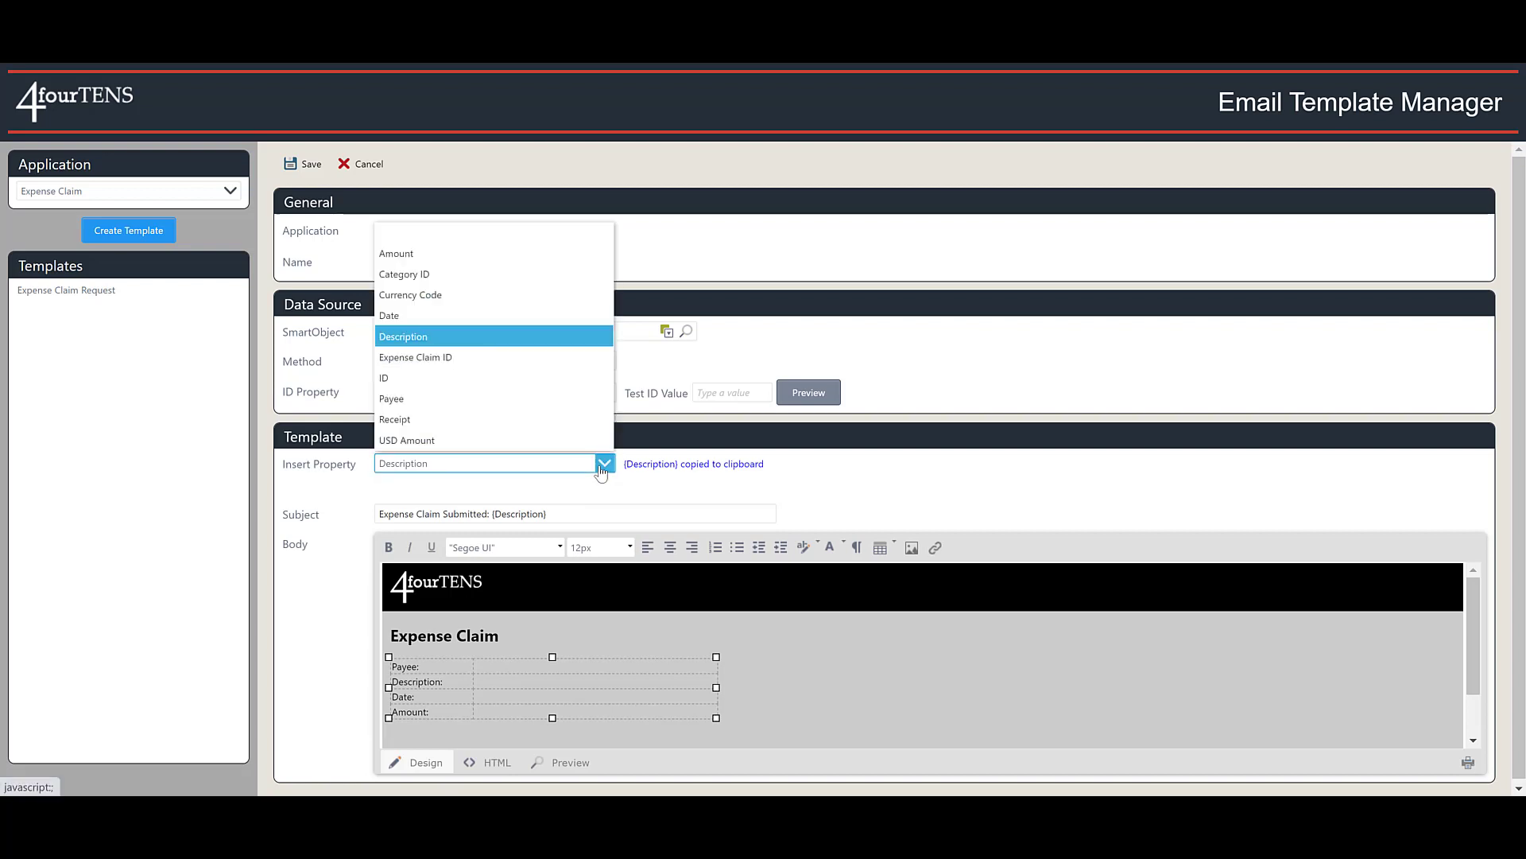
click(412, 397)
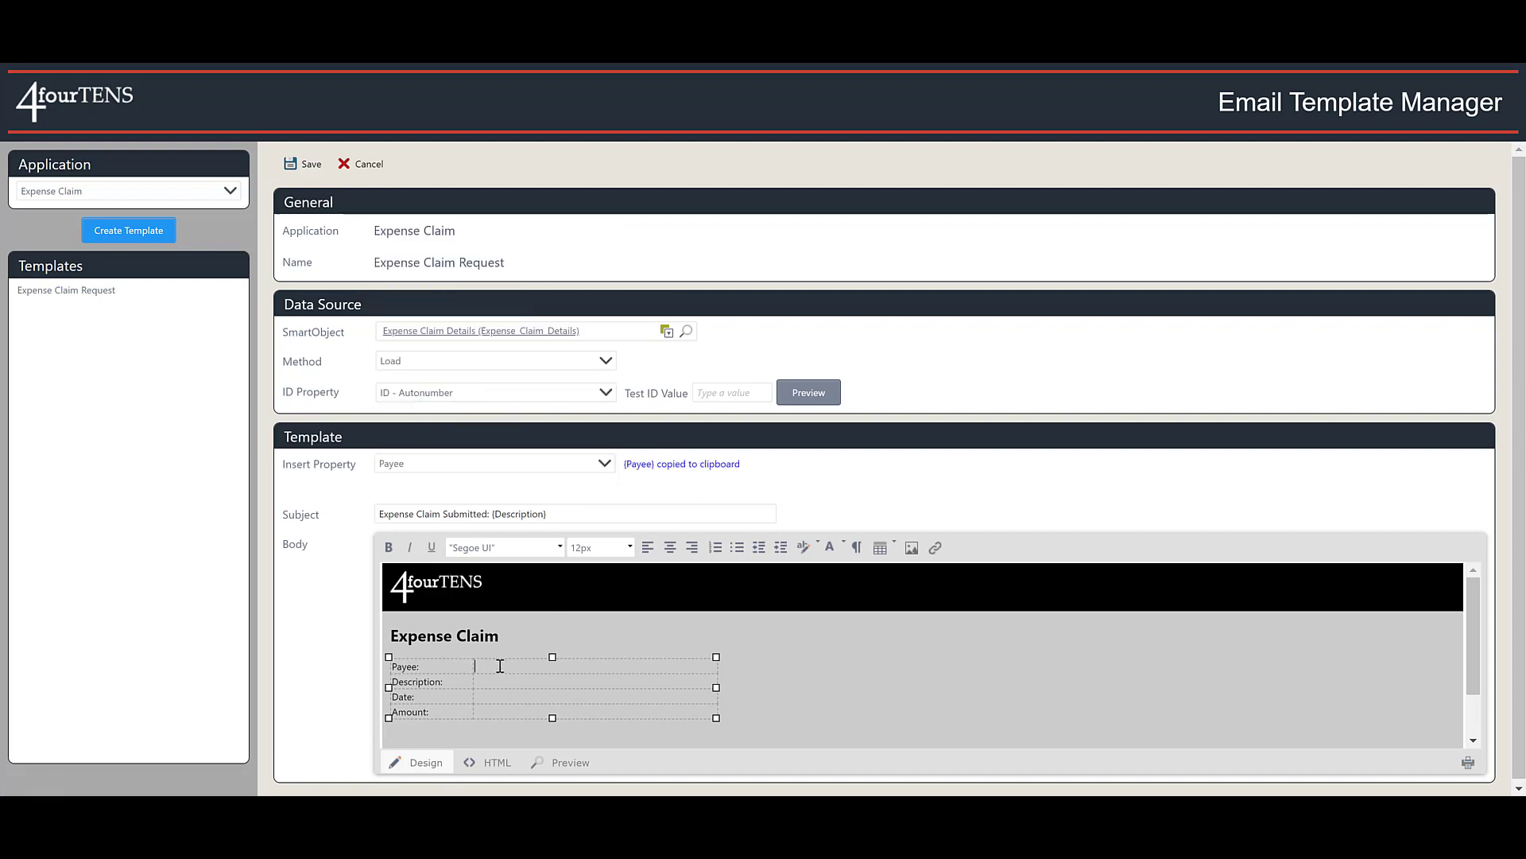
key(ctrl+v)
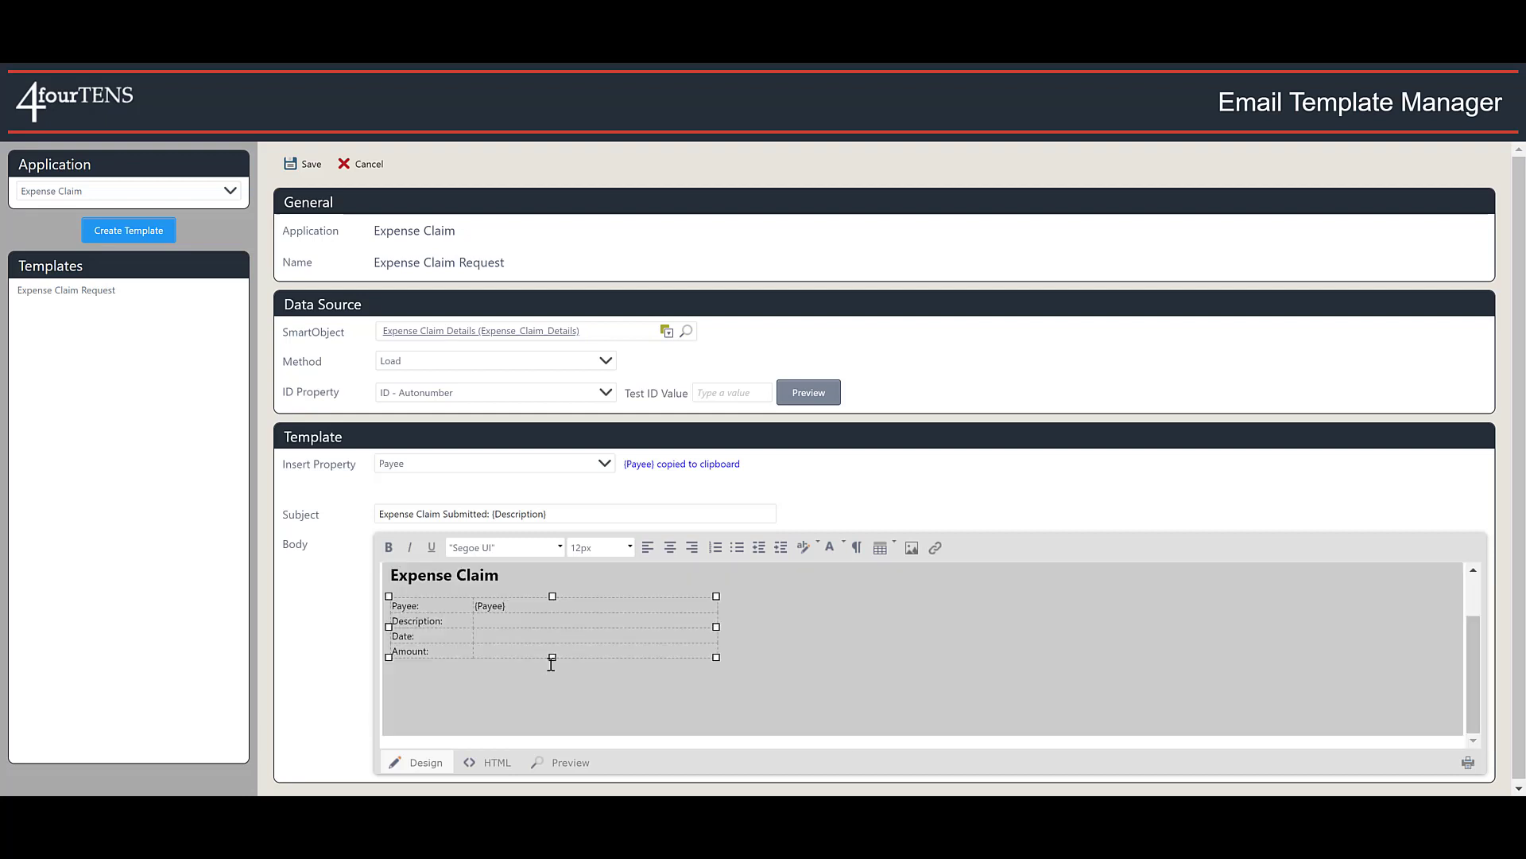
click(589, 463)
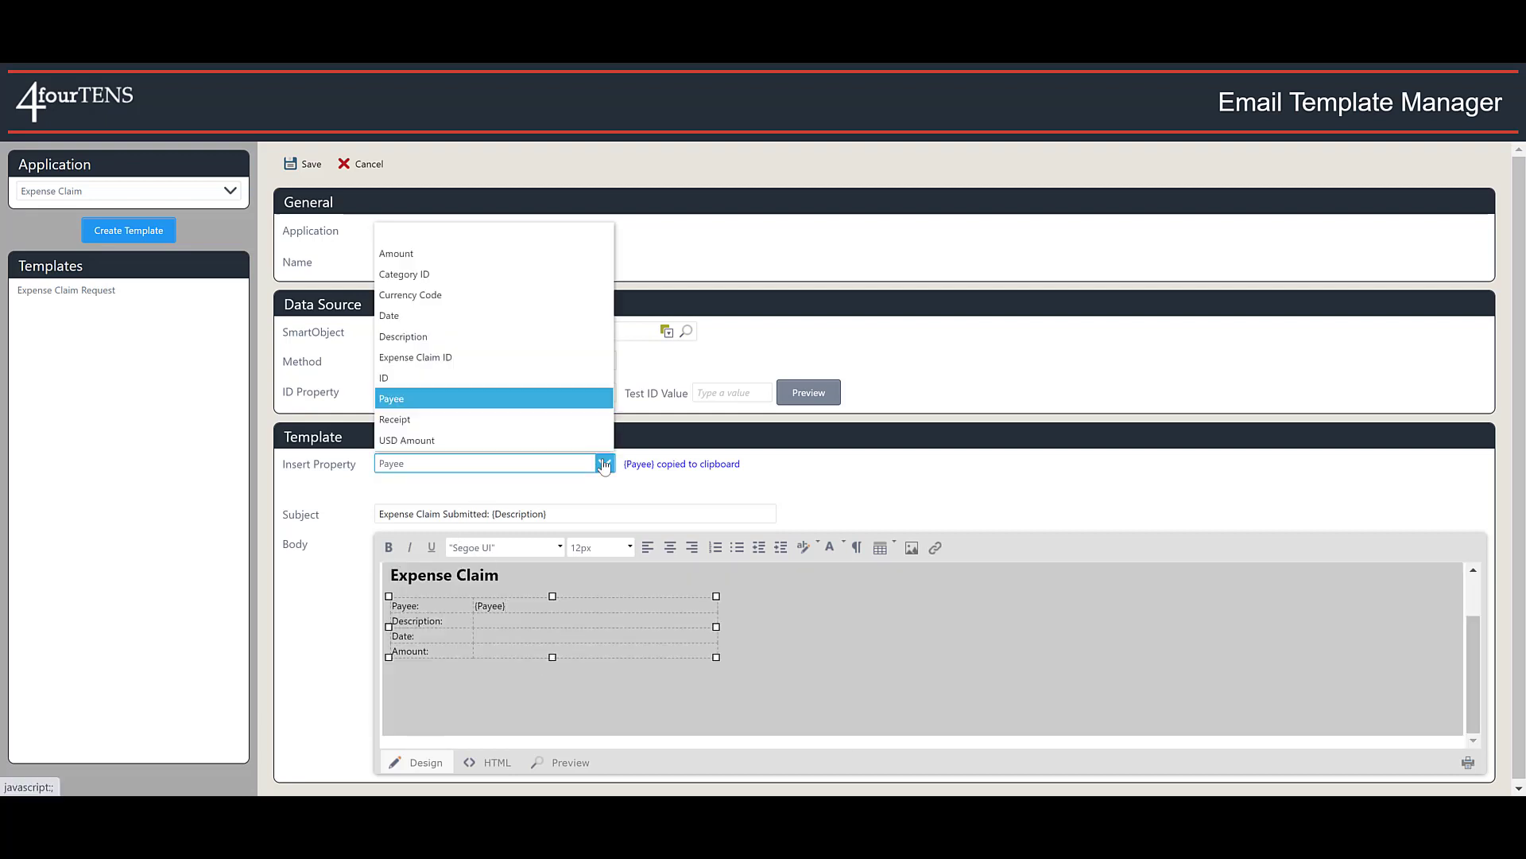
click(403, 337)
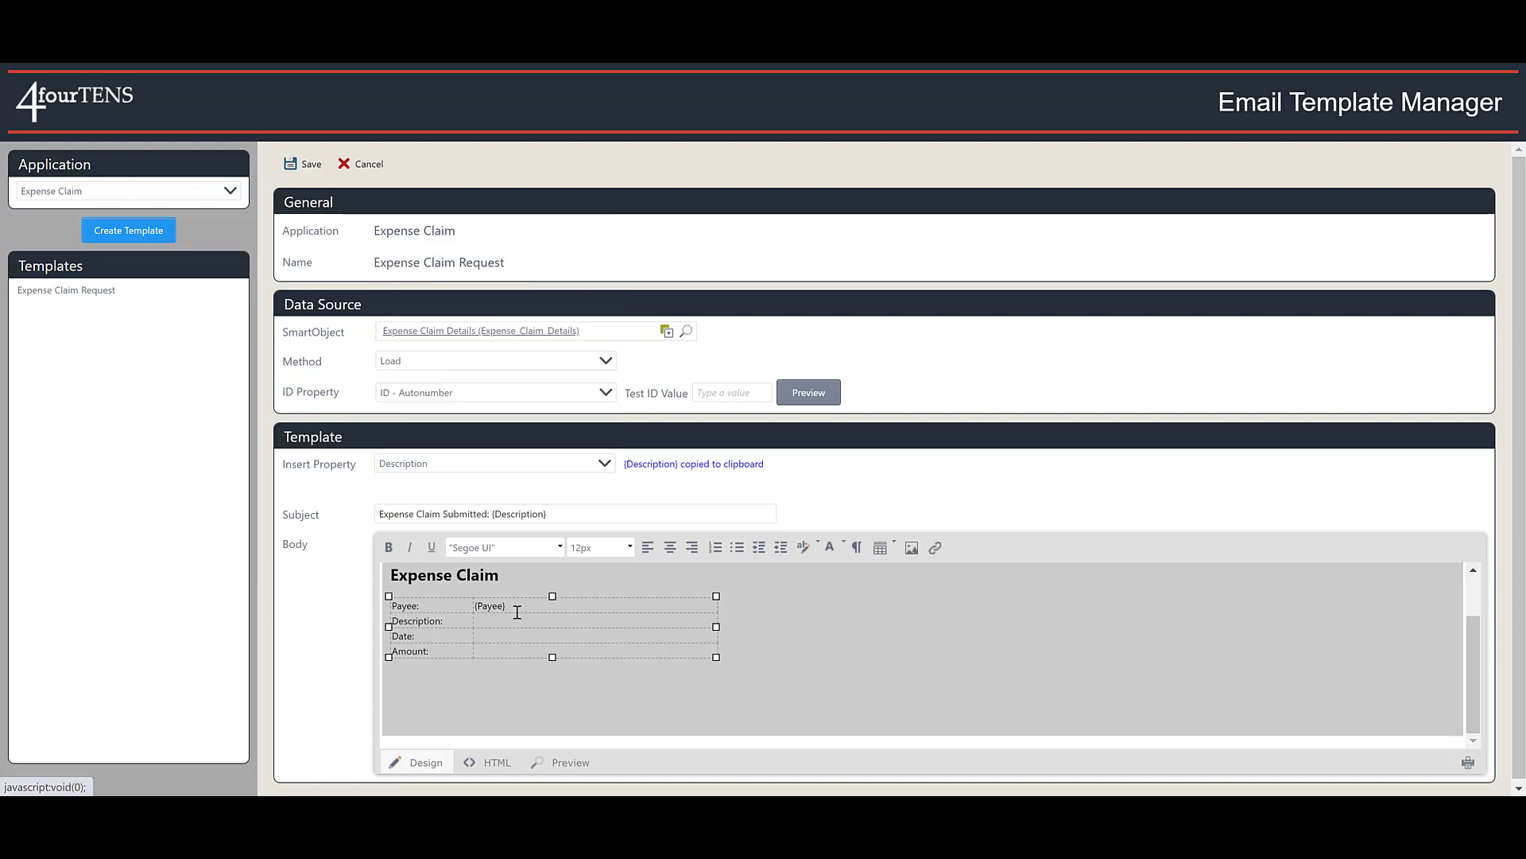
click(513, 624)
key(ctrl+v)
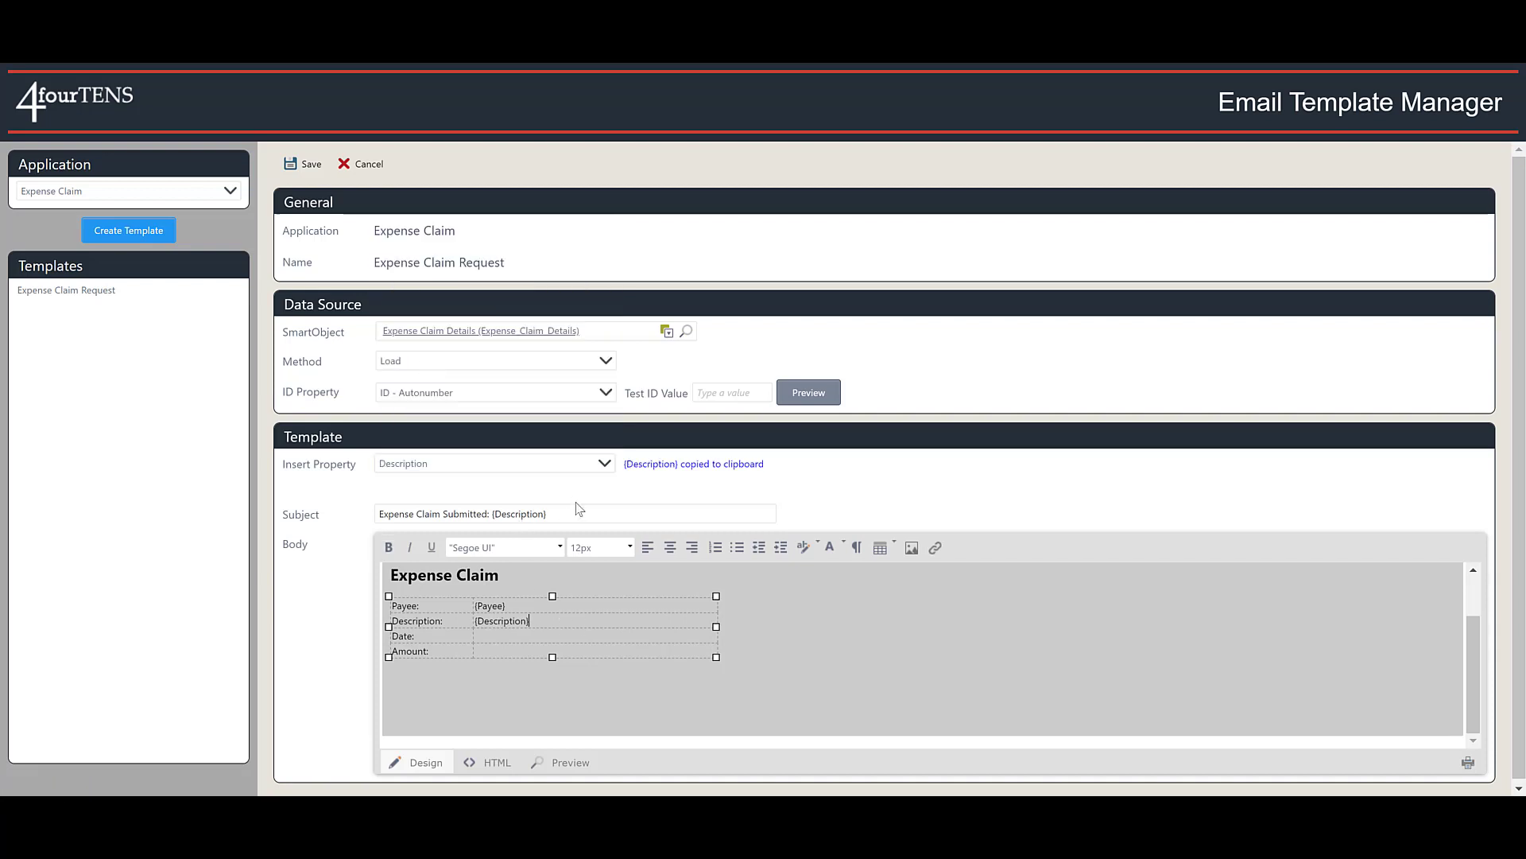
- Insert the Date placeholder in the Date row and the USD Amount placeholder, prefixed with $, in the Amount row
click(602, 464)
click(436, 318)
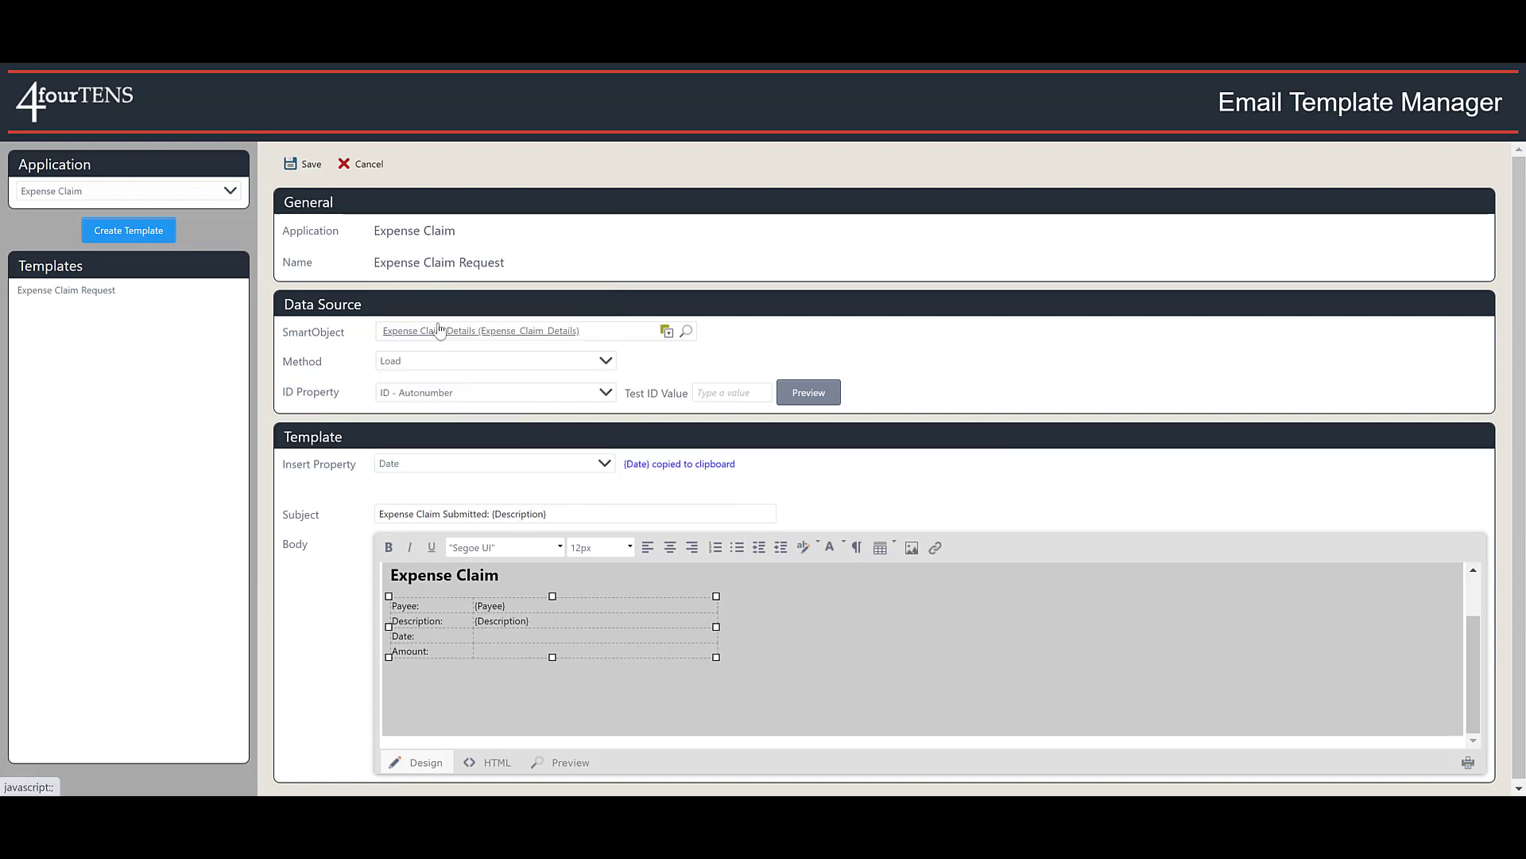
click(500, 636)
key(ctrl+v)
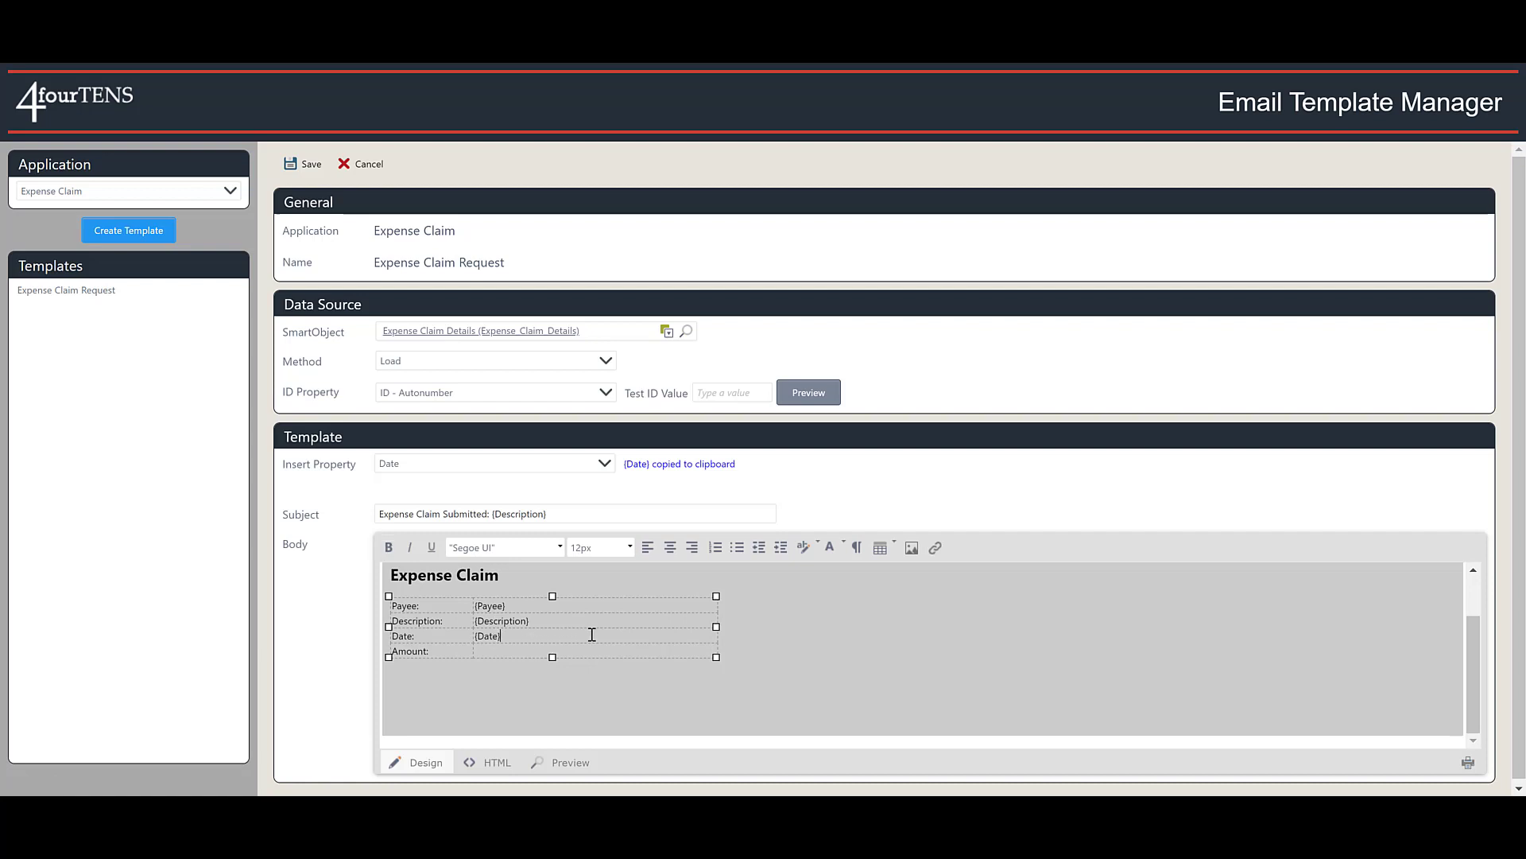
click(605, 464)
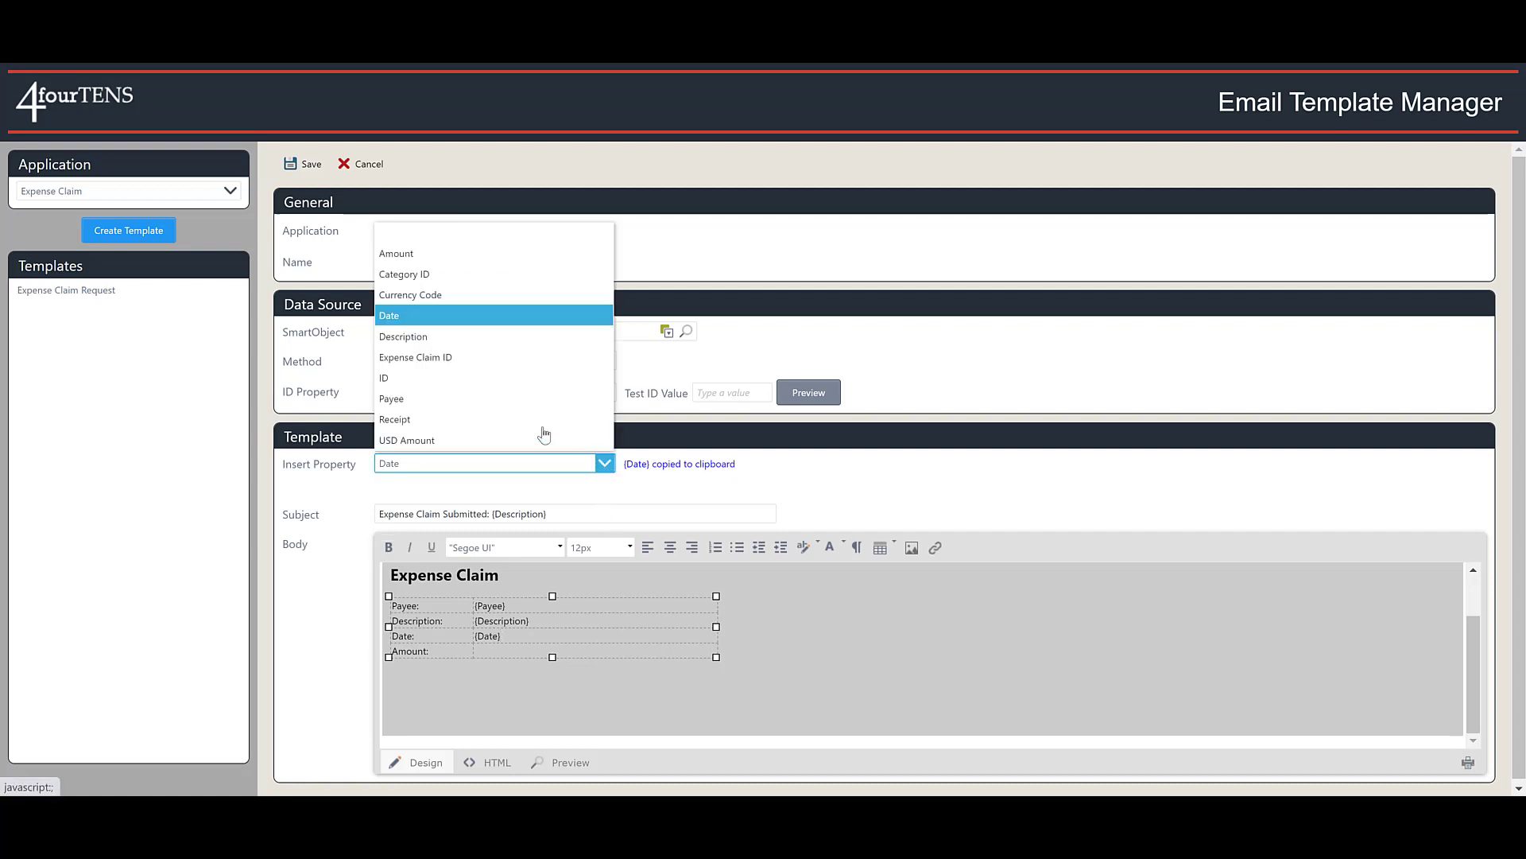
click(422, 440)
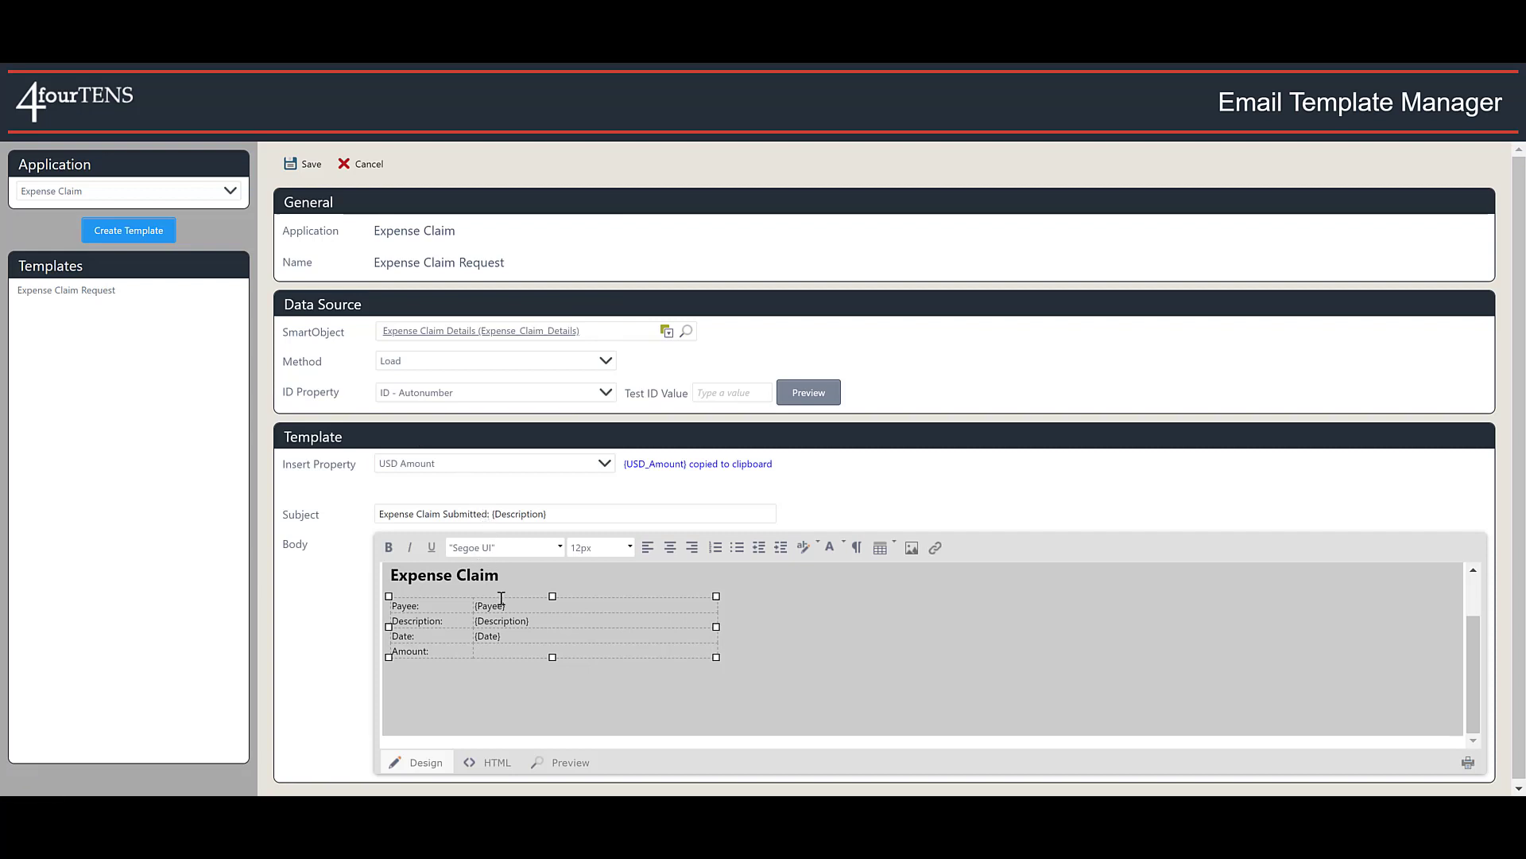
click(511, 653)
key(ctrl+v)
text($)
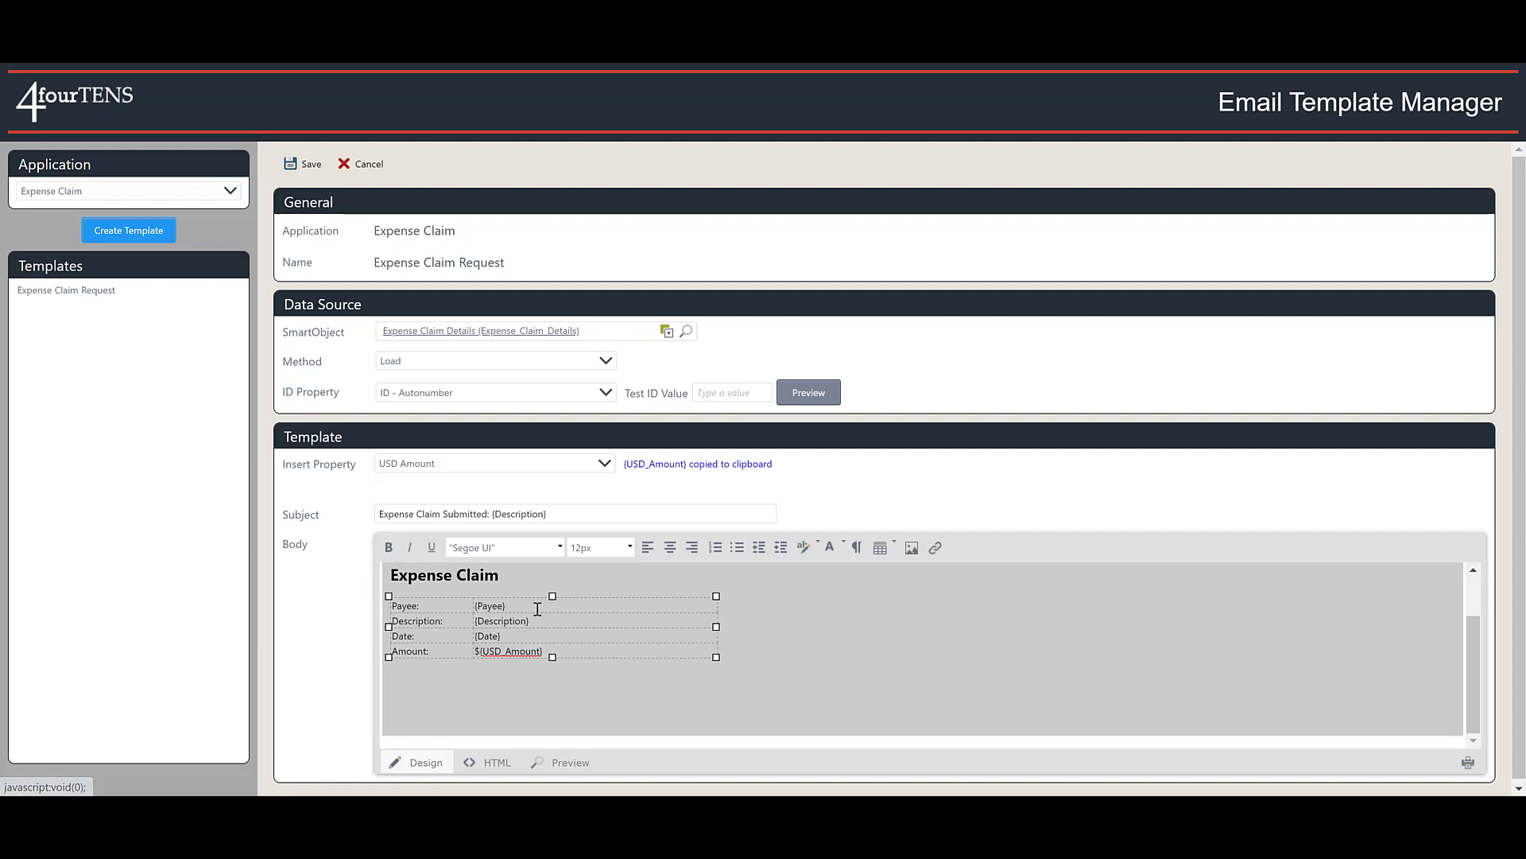
- Make the Payee, Description, Date and USD Amount placeholders in the body table bold
drag(510, 605, 473, 651)
click(389, 547)
click(392, 552)
click(390, 552)
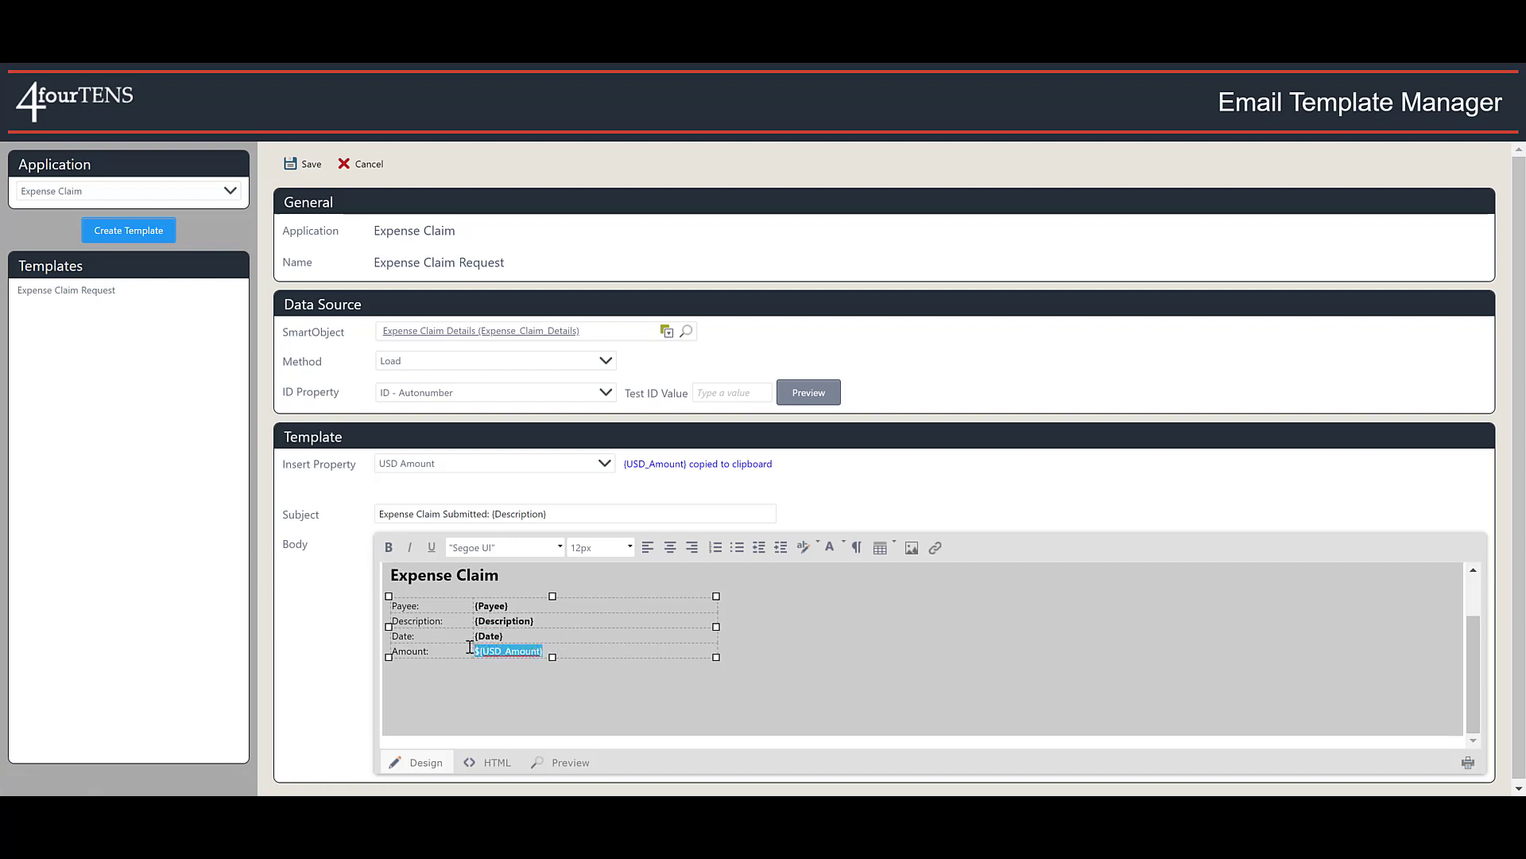
click(389, 551)
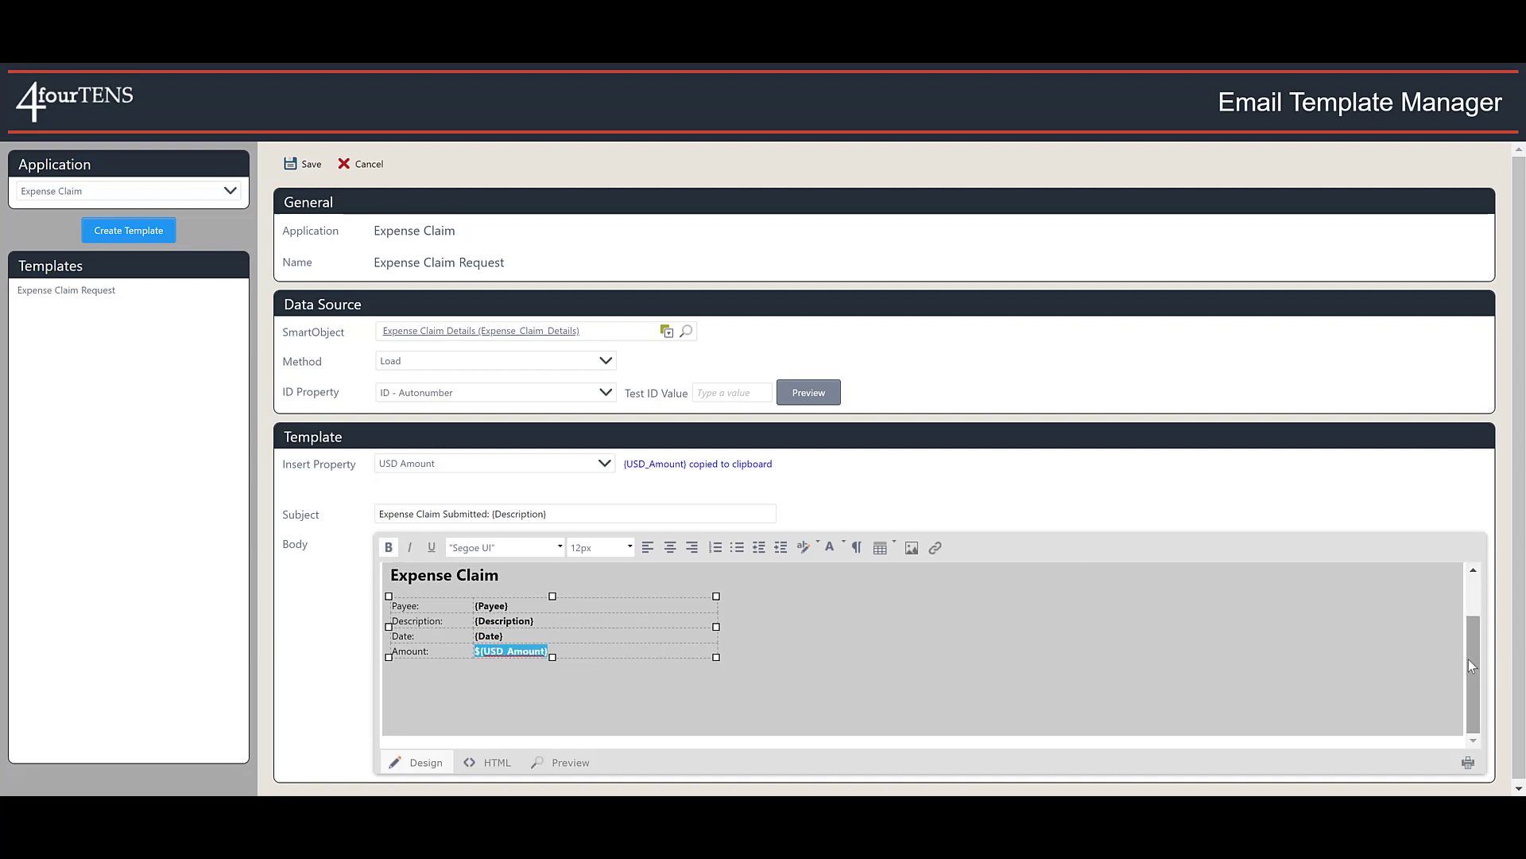
- Save the Expense Claim Request template and dismiss the confirmation
scroll(1467, 660, up, 2)
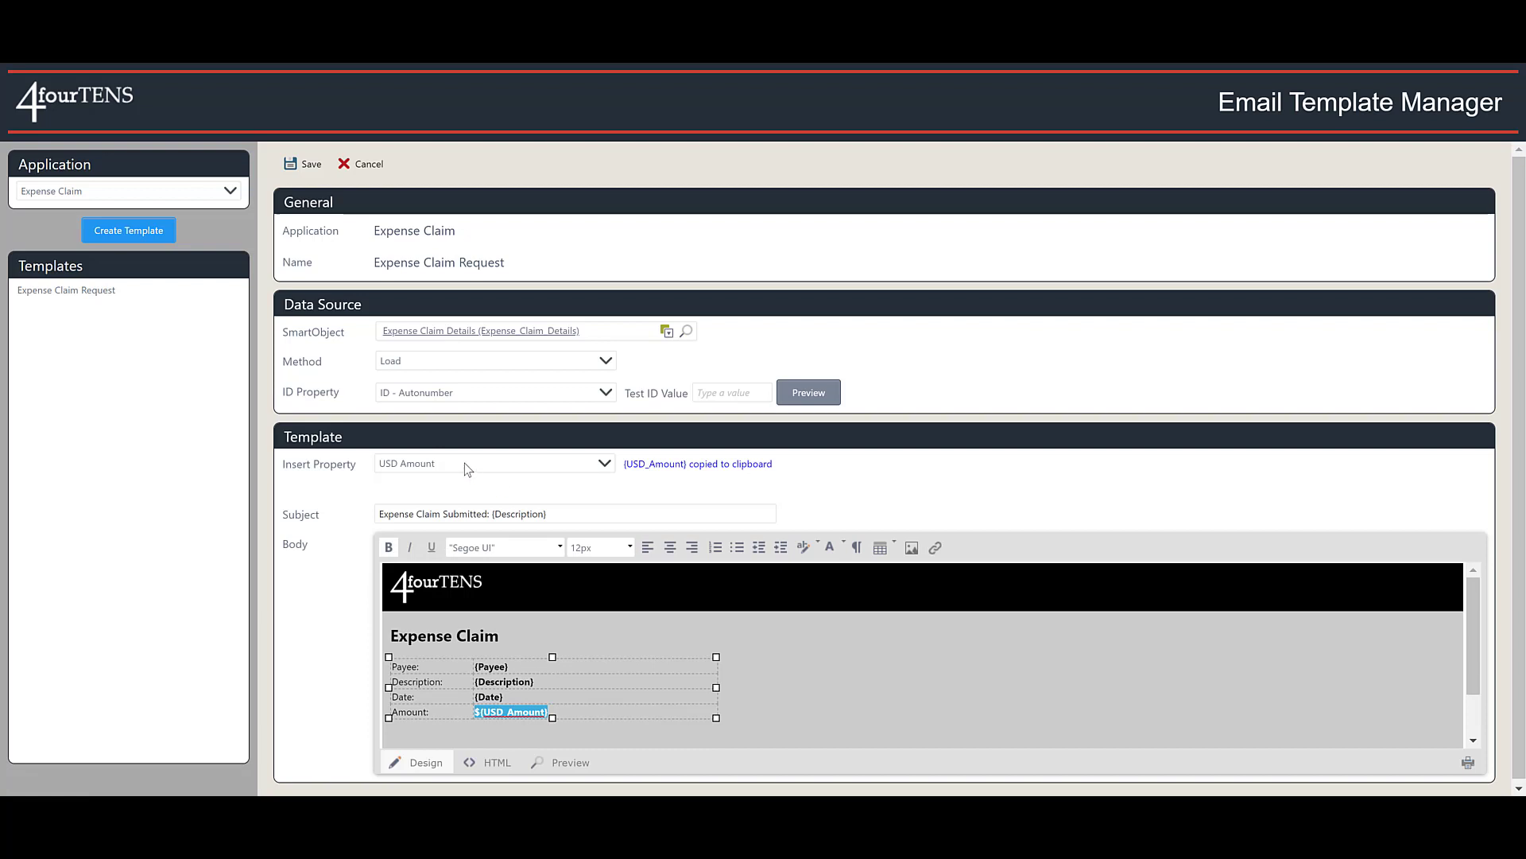
click(556, 514)
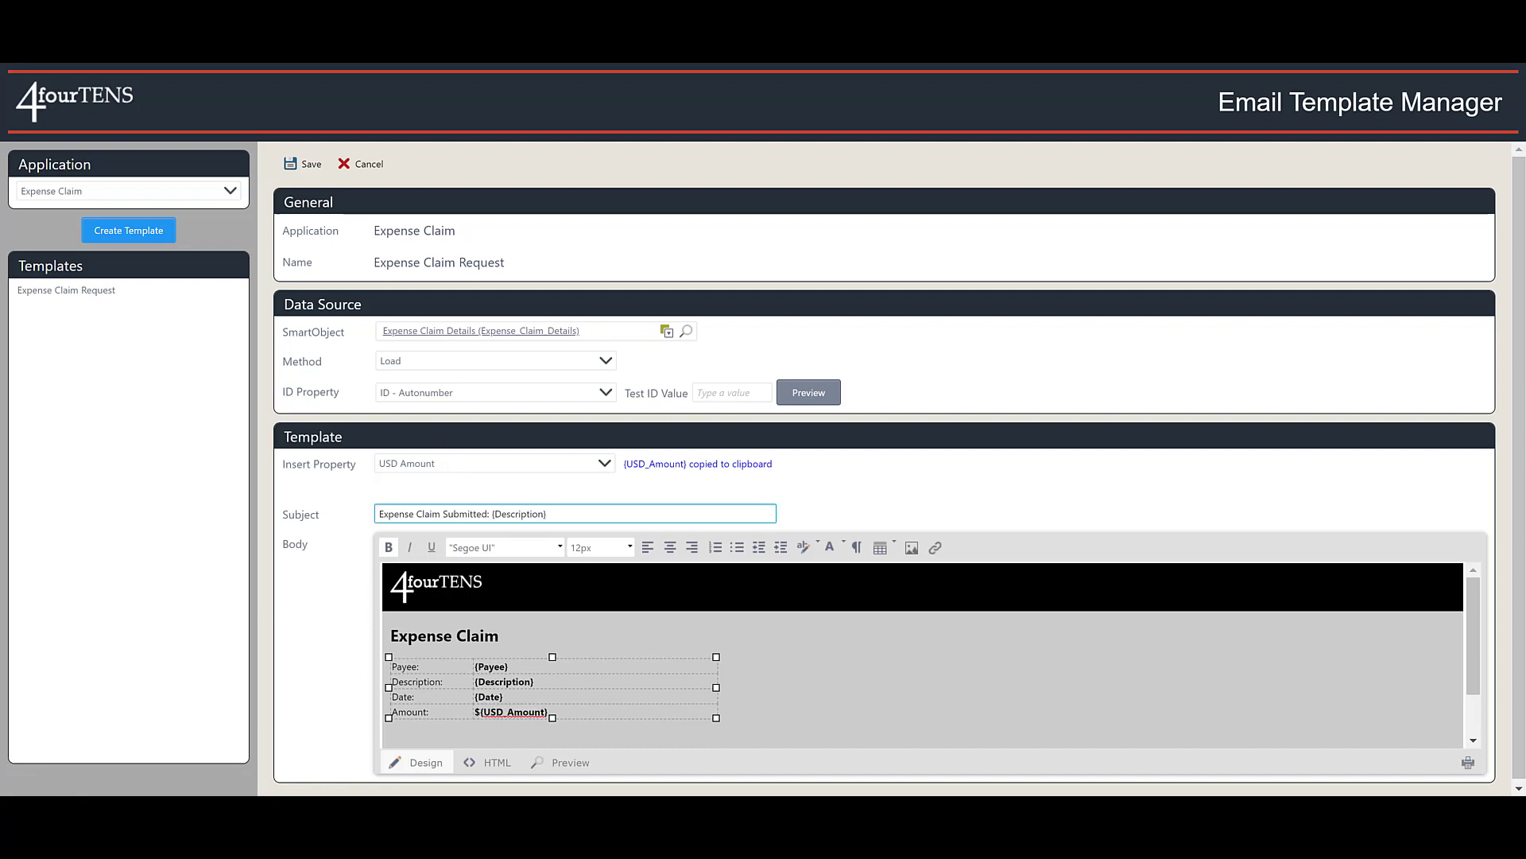
click(524, 634)
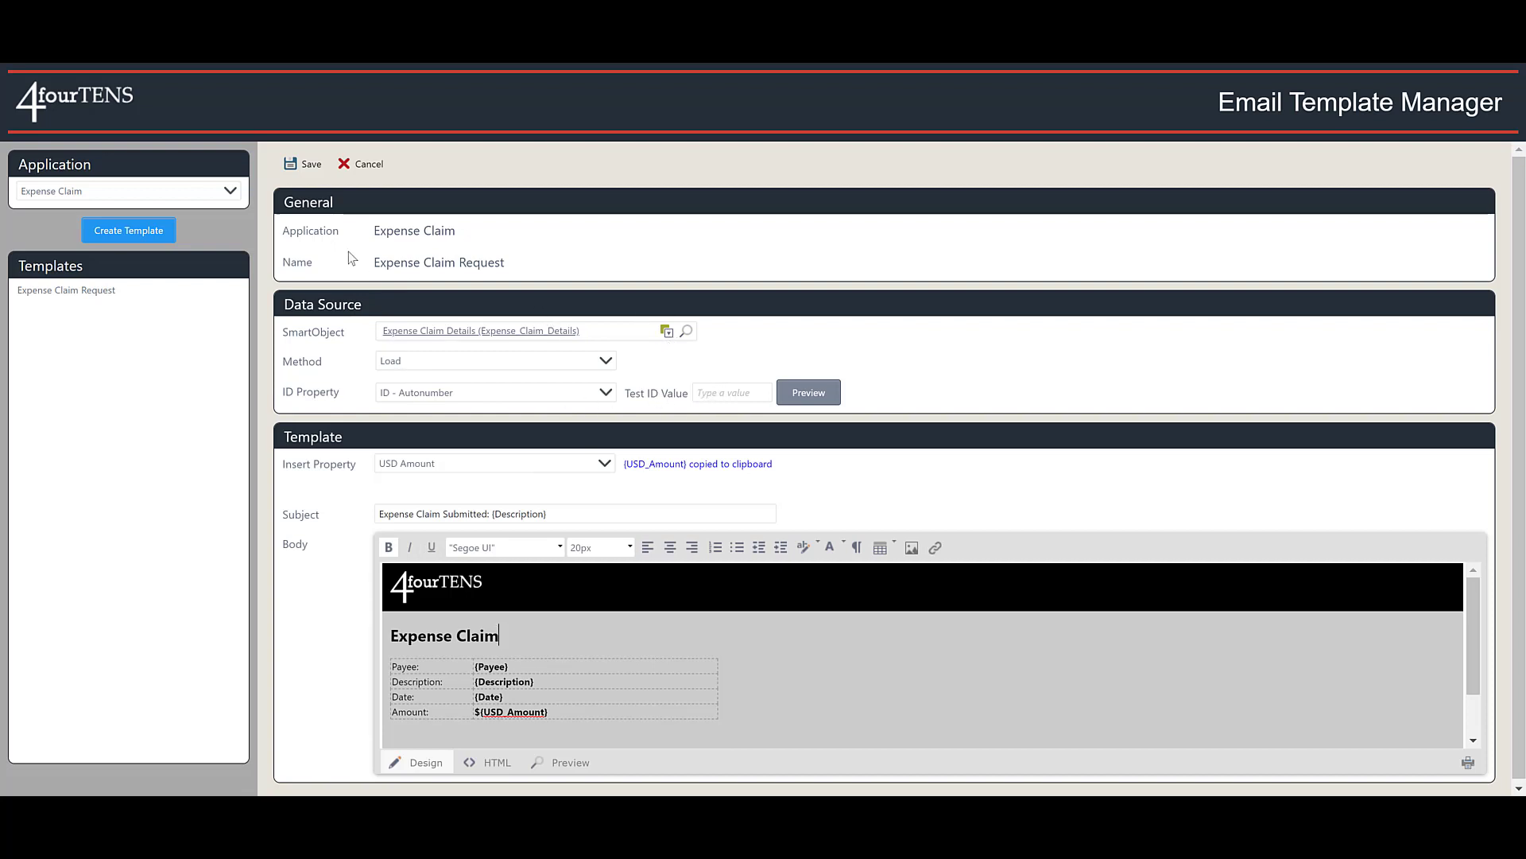
click(303, 164)
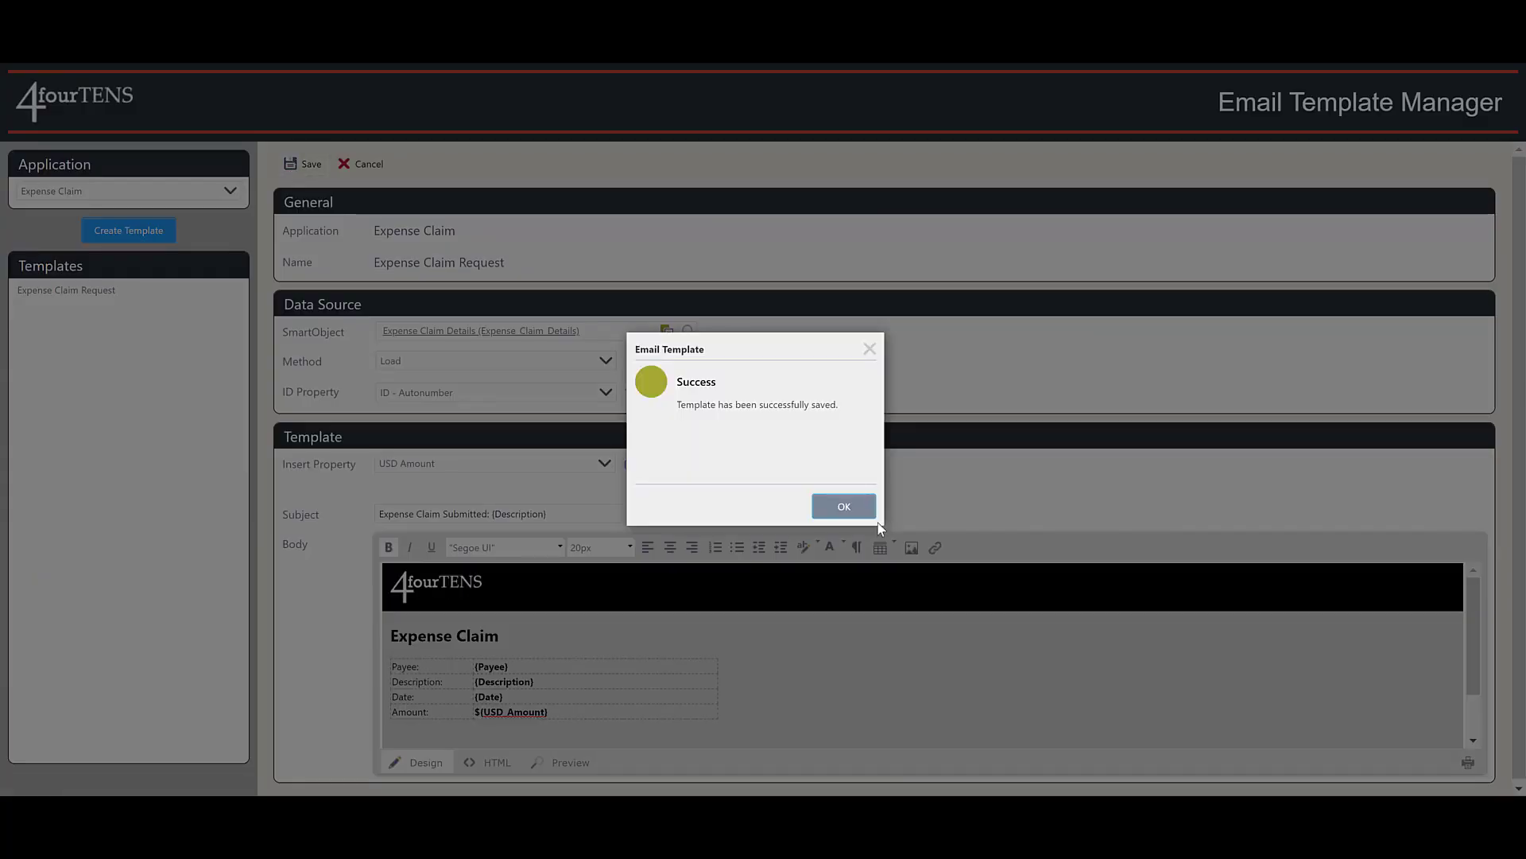
click(854, 511)
- Preview the email template using a Test ID Value of 1
click(727, 388)
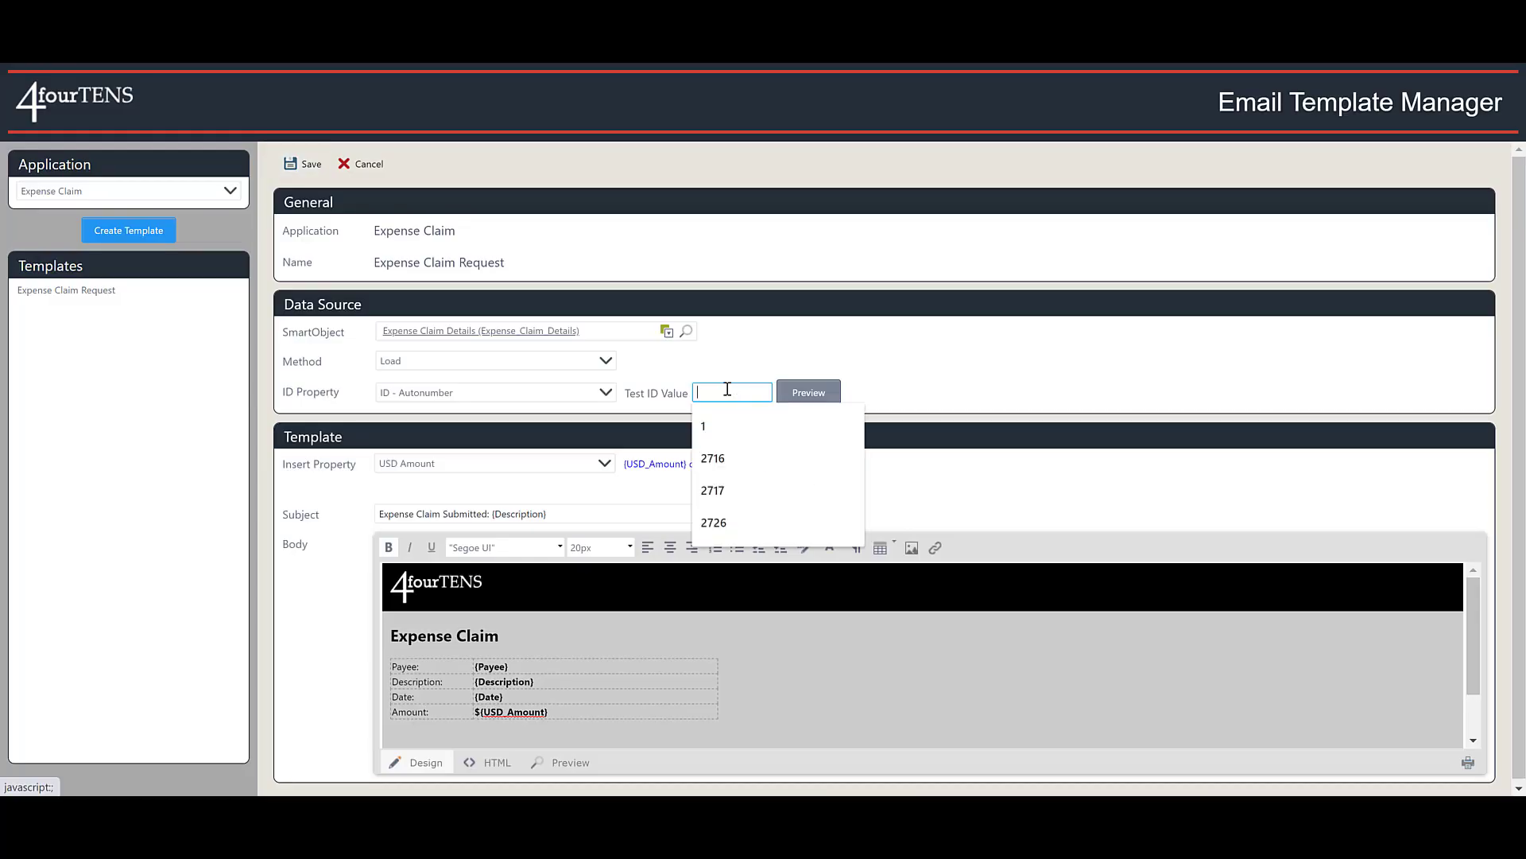
click(705, 428)
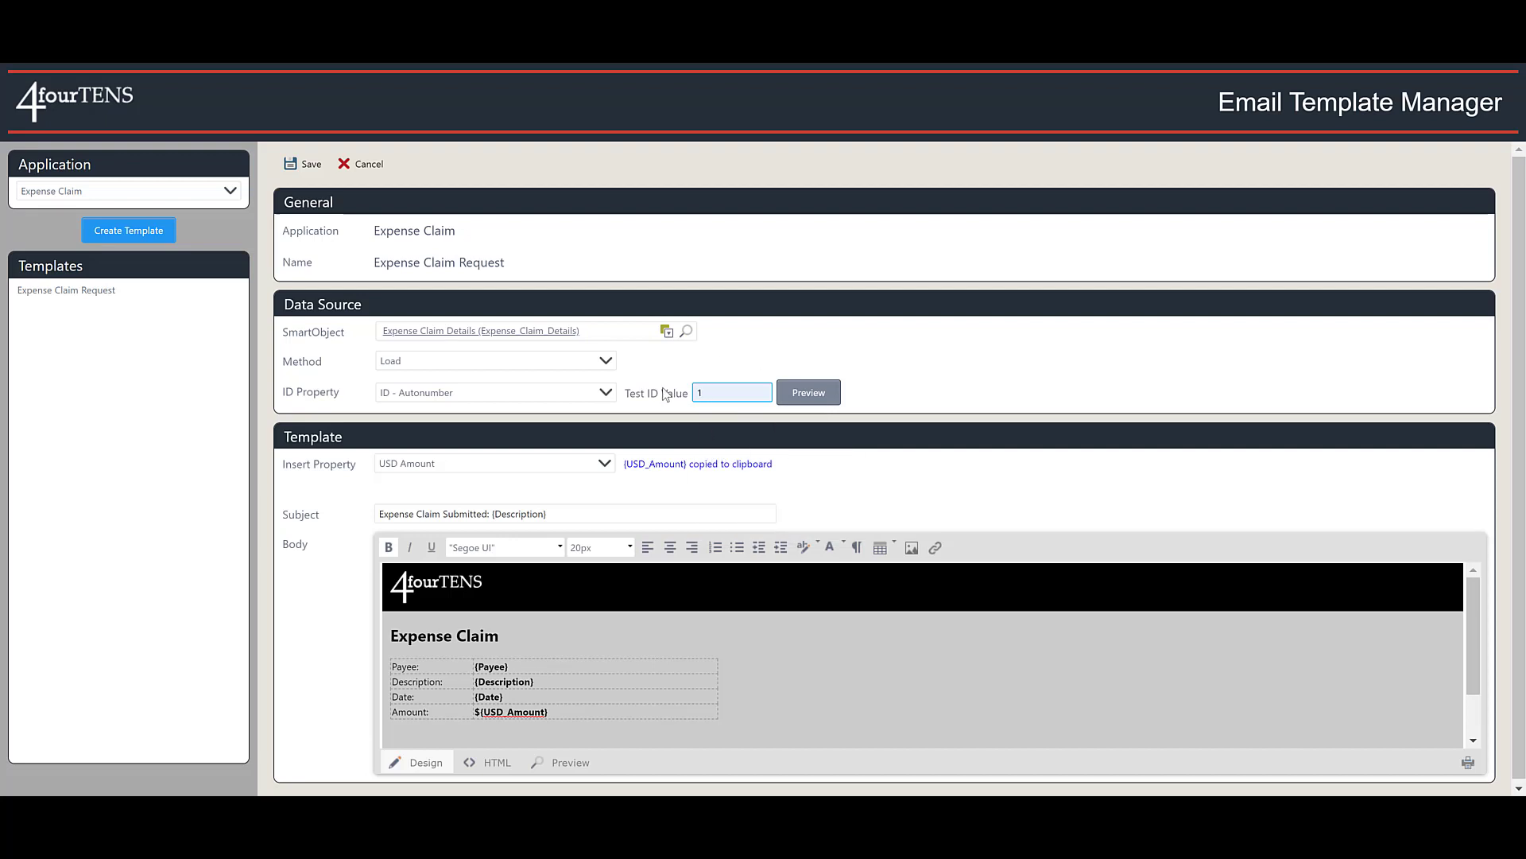
click(826, 399)
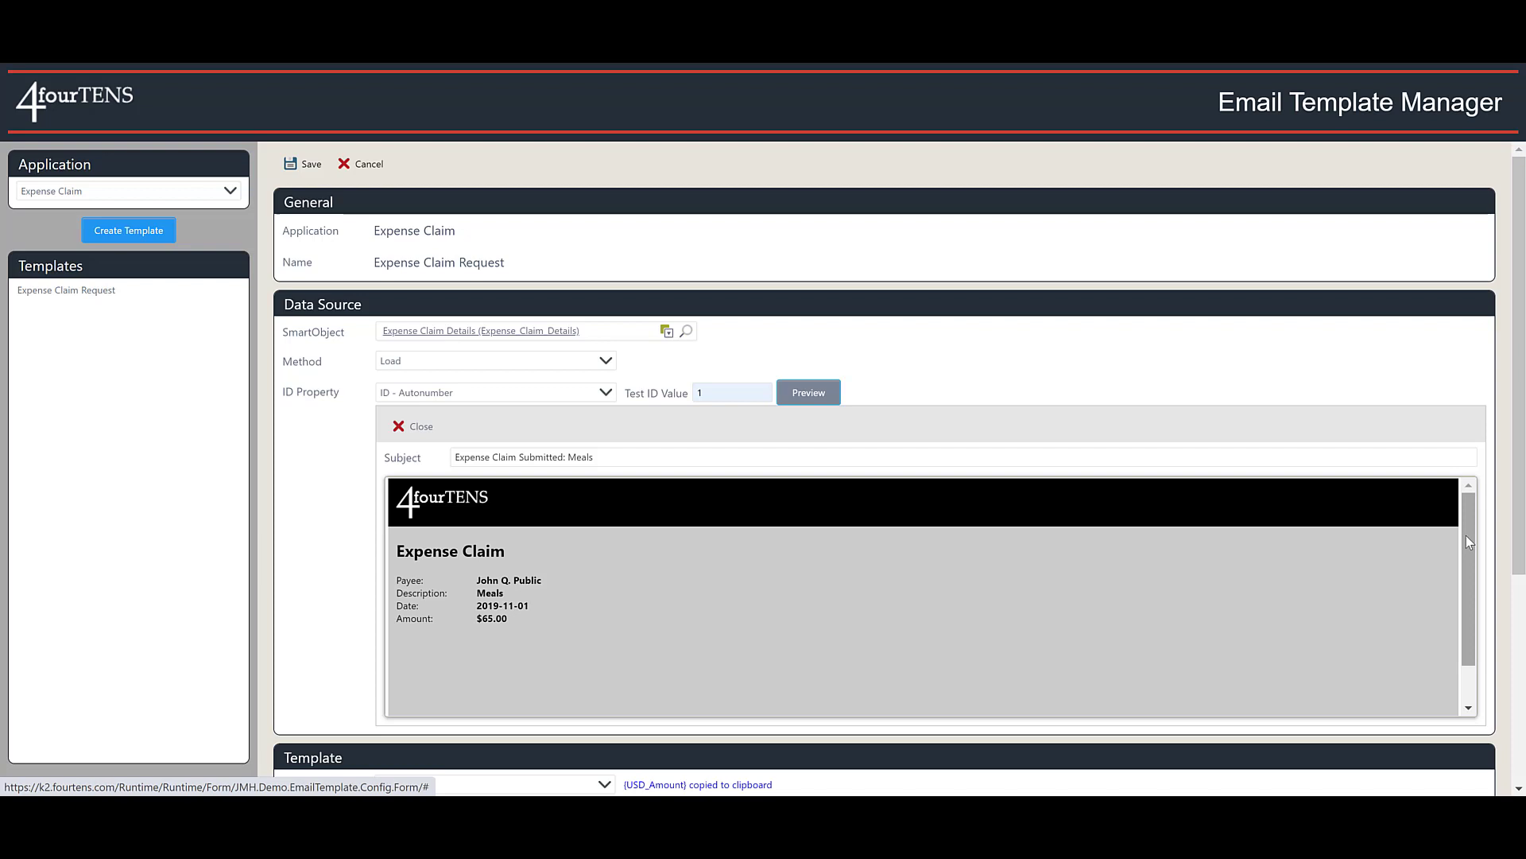
drag(1466, 536, 1479, 507)
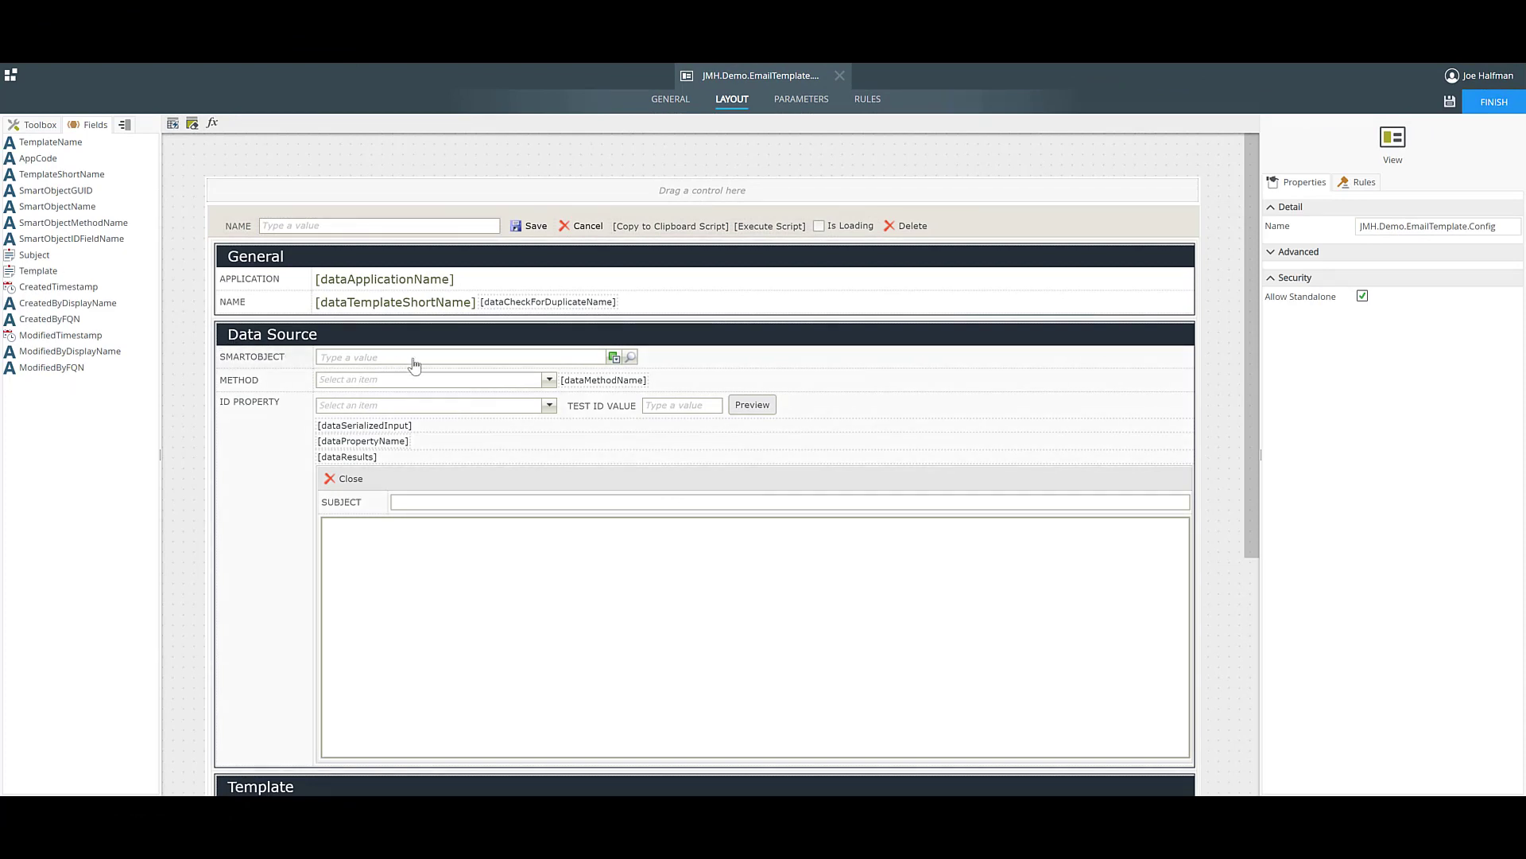
- In the JMH.Demo.EmailTemplate.Config view layout, examine the SmartObject picker's data source configuration and leave it without changes
click(513, 361)
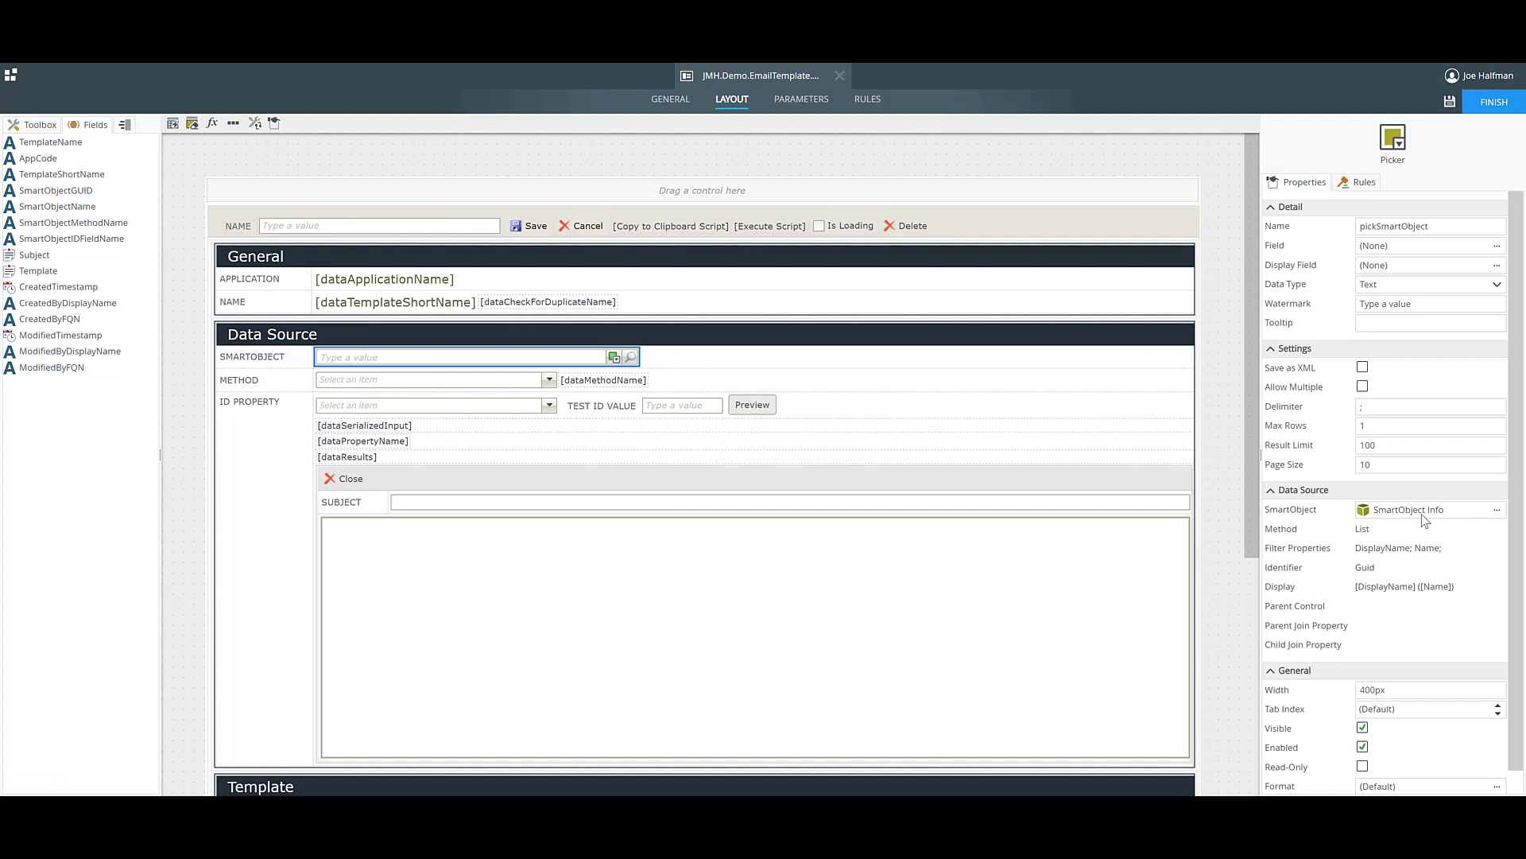
click(1498, 516)
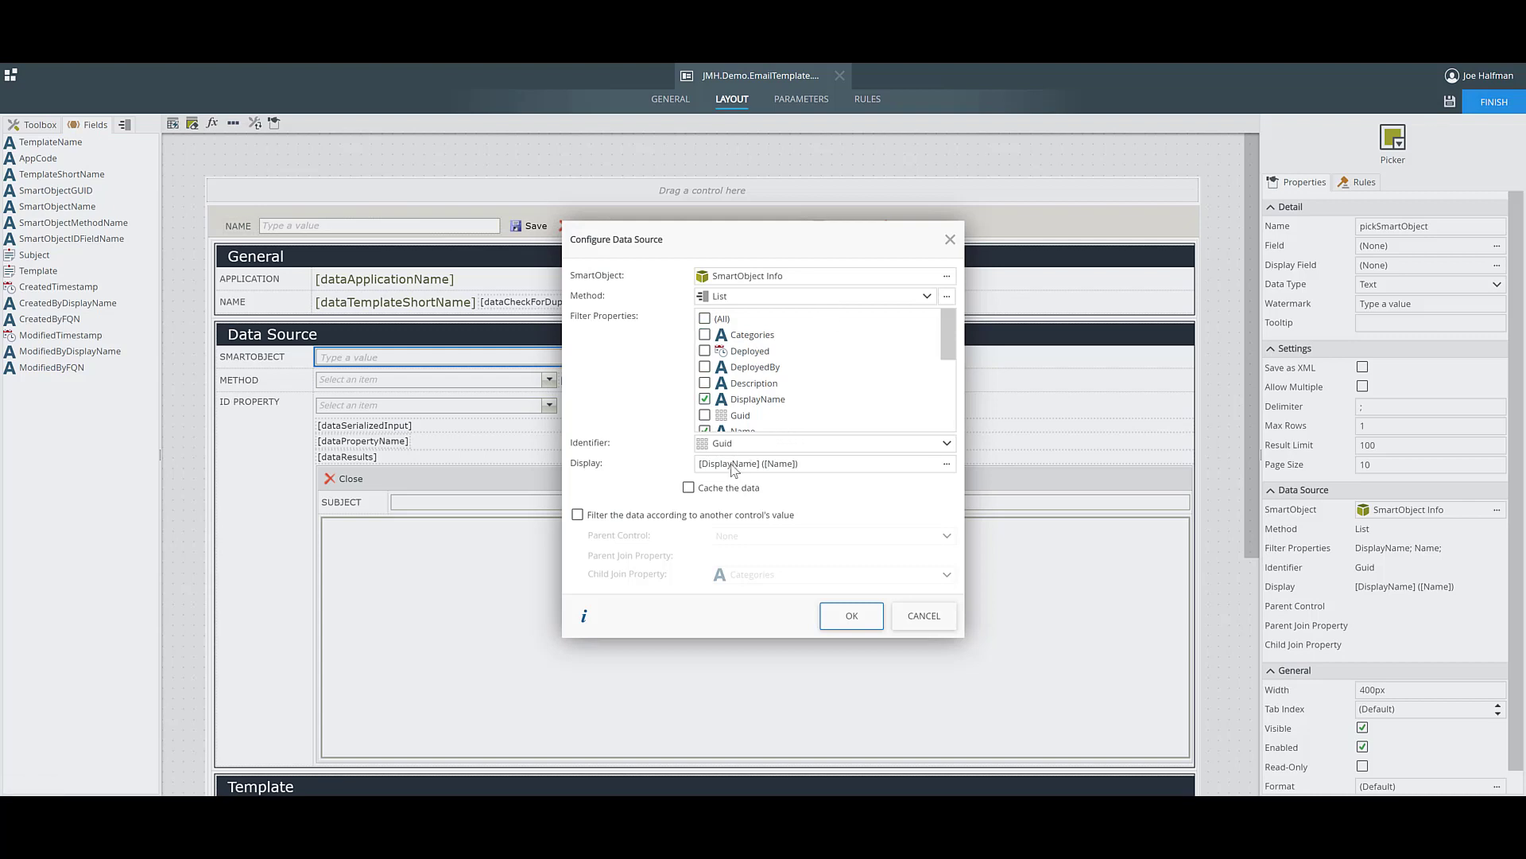
click(922, 616)
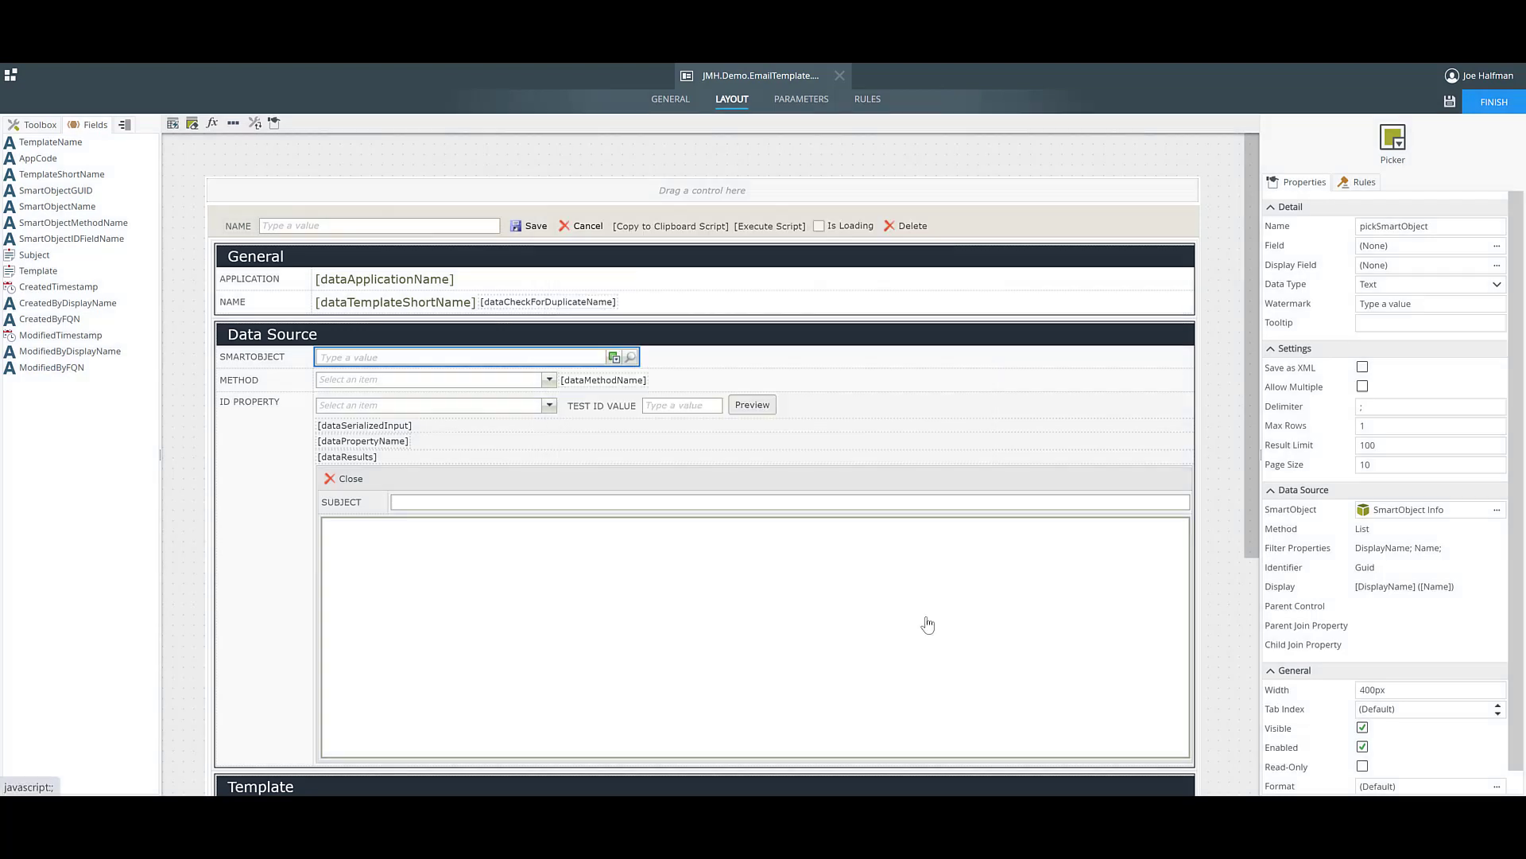
- Examine the data source configuration of the Method drop-down list and leave it without changes
click(458, 387)
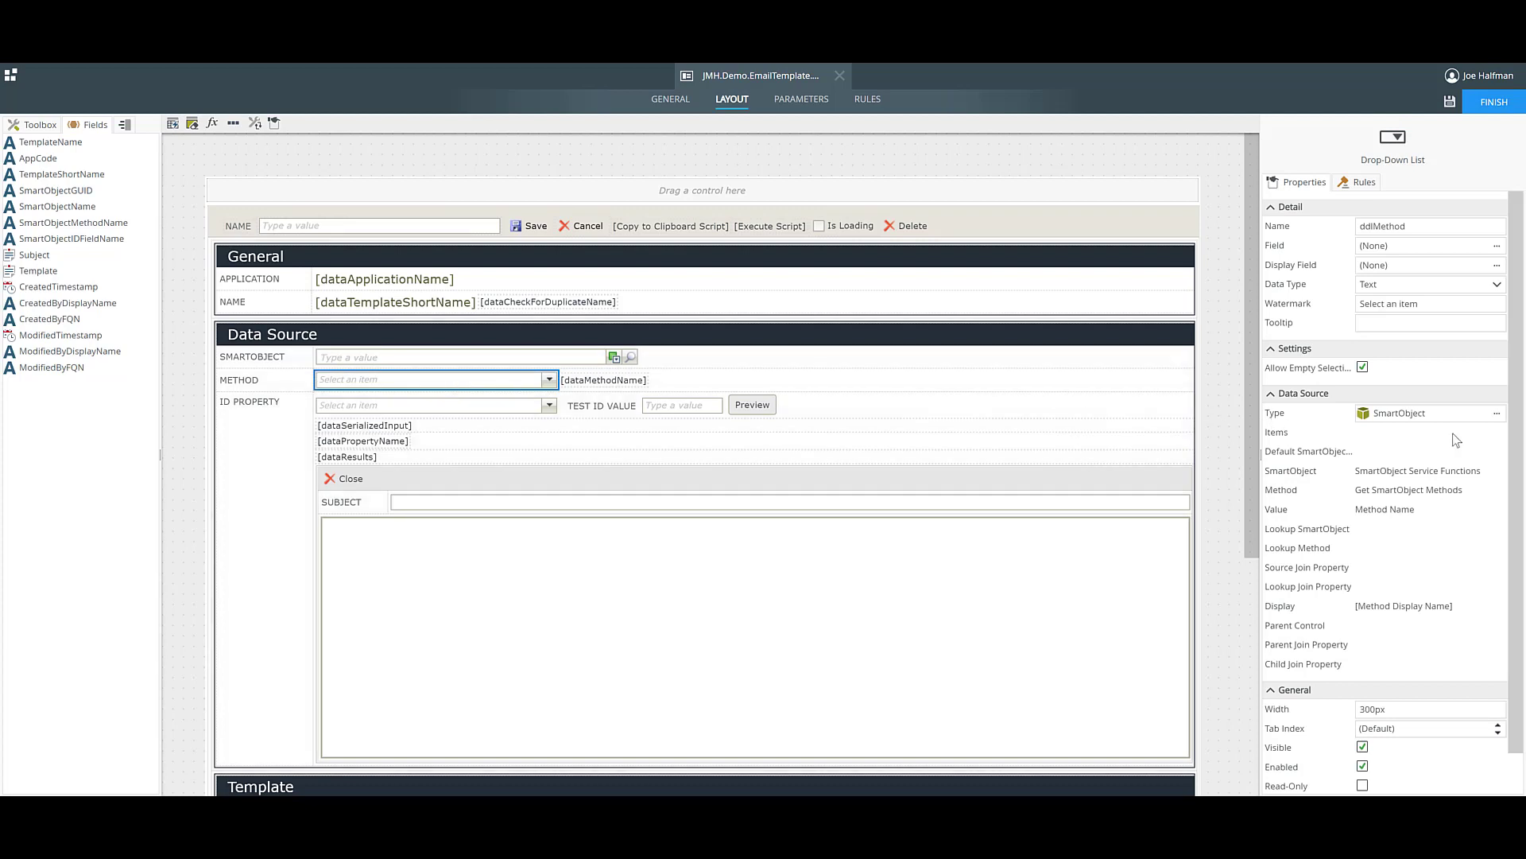
click(1498, 417)
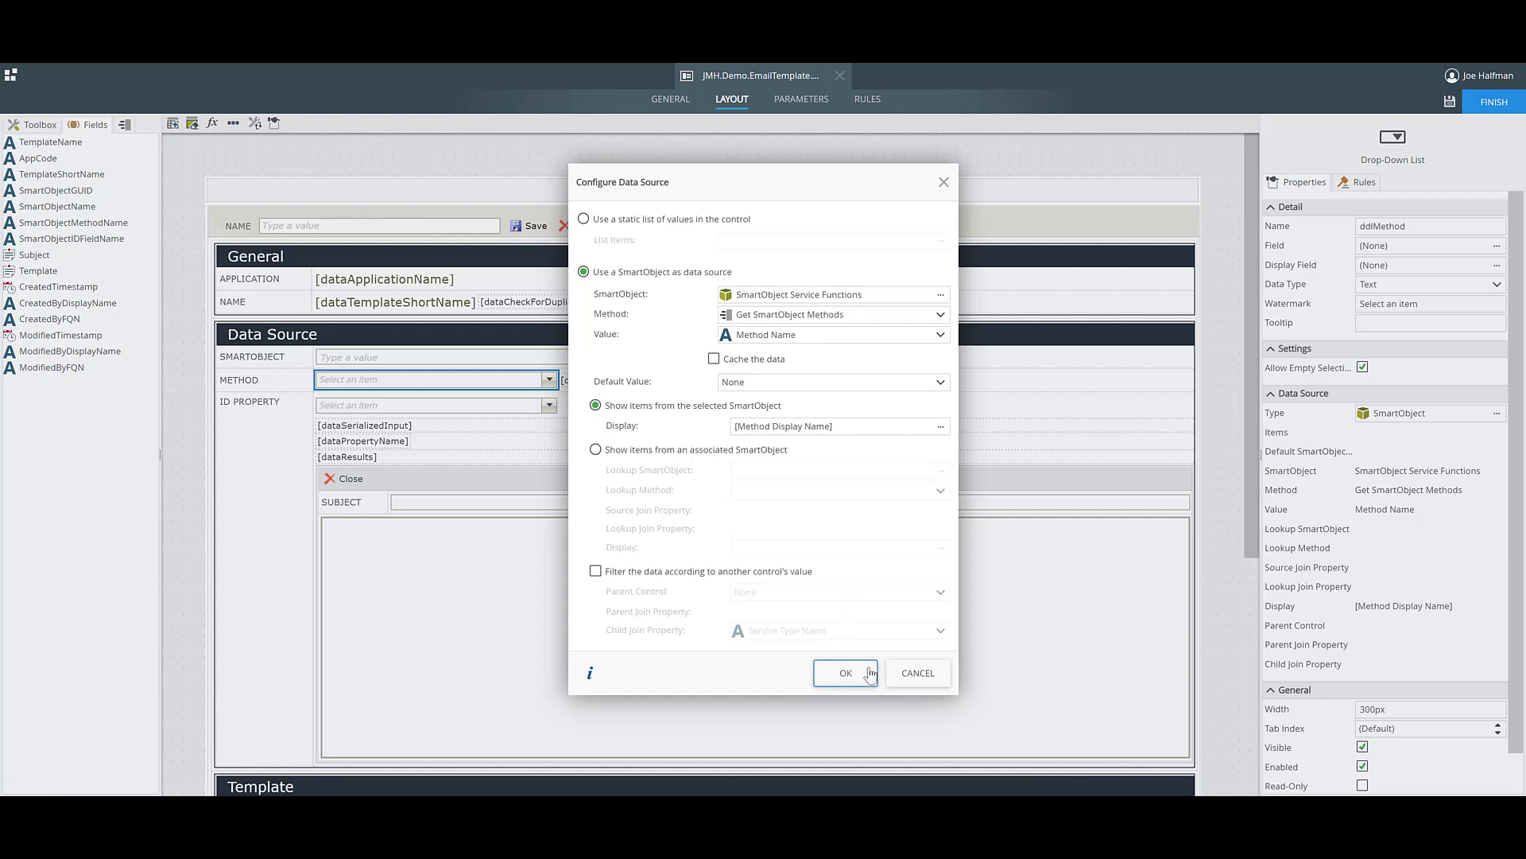
click(920, 674)
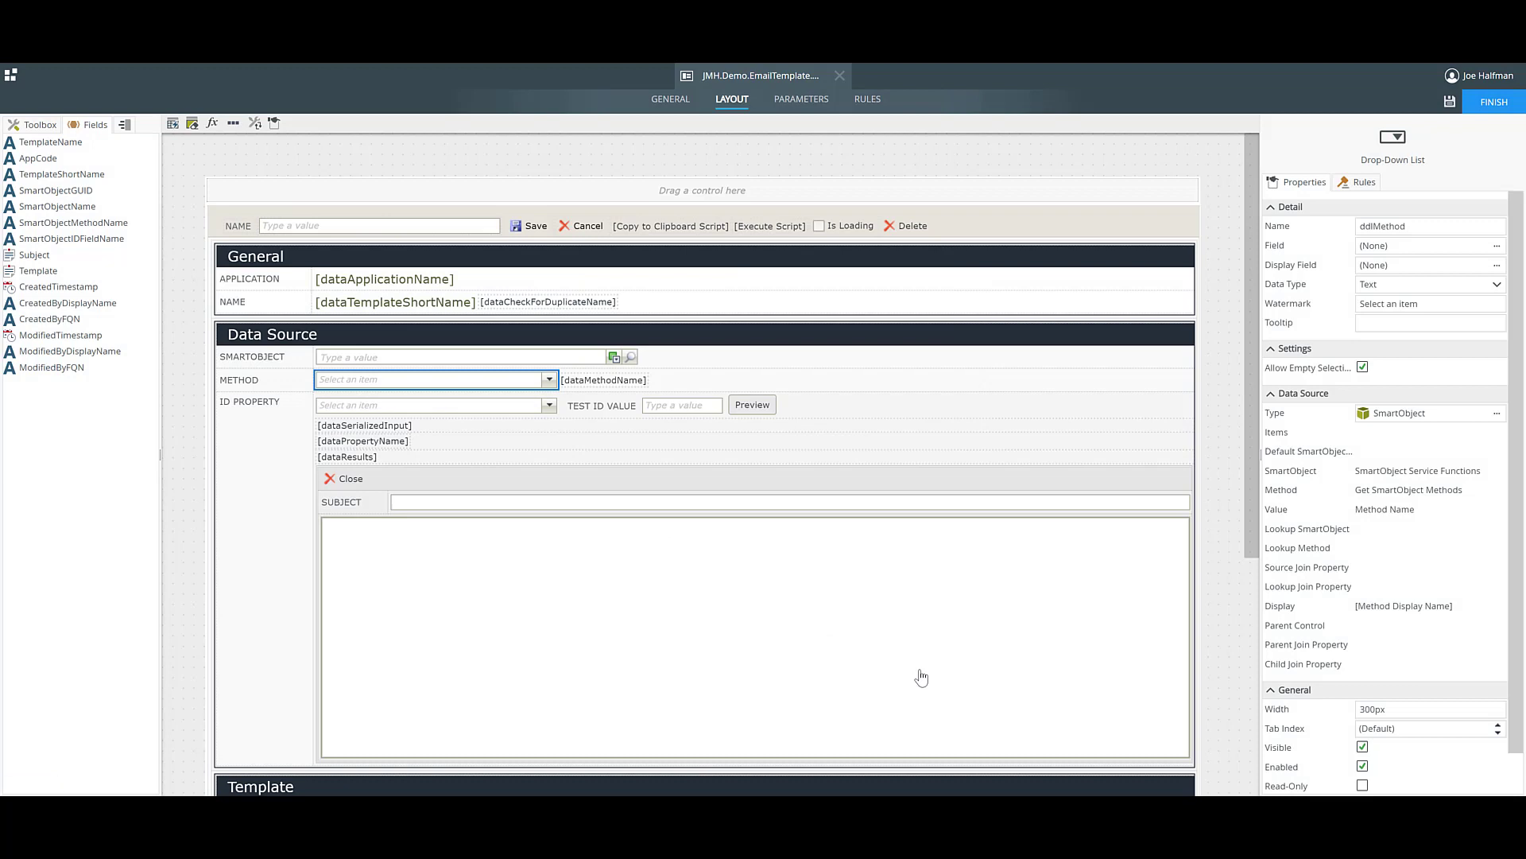
- Review the data source configuration of the ID Property drop-down list and accept it as is
click(498, 408)
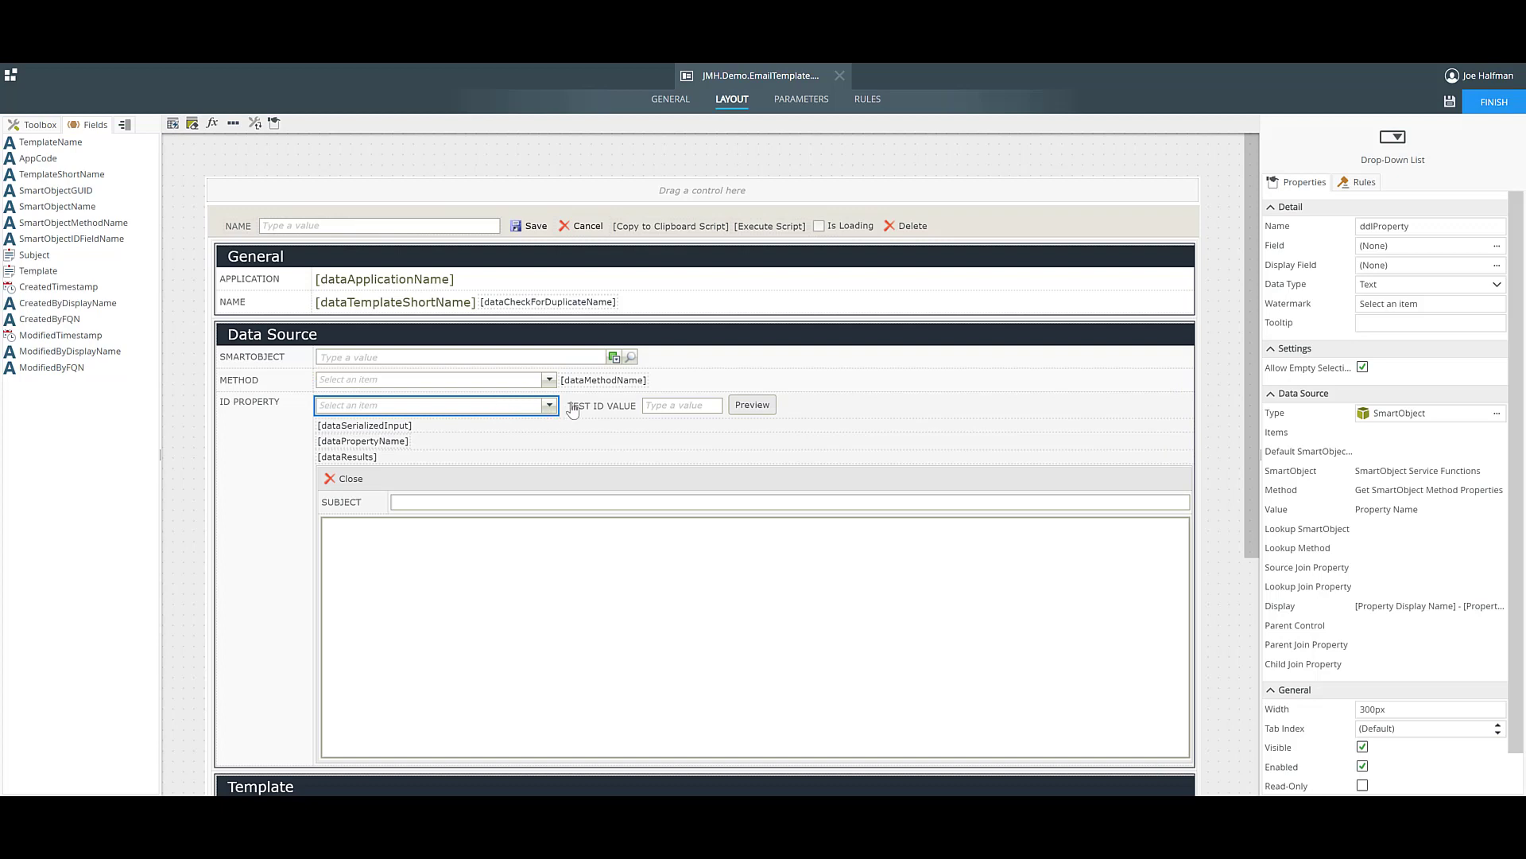
click(1496, 414)
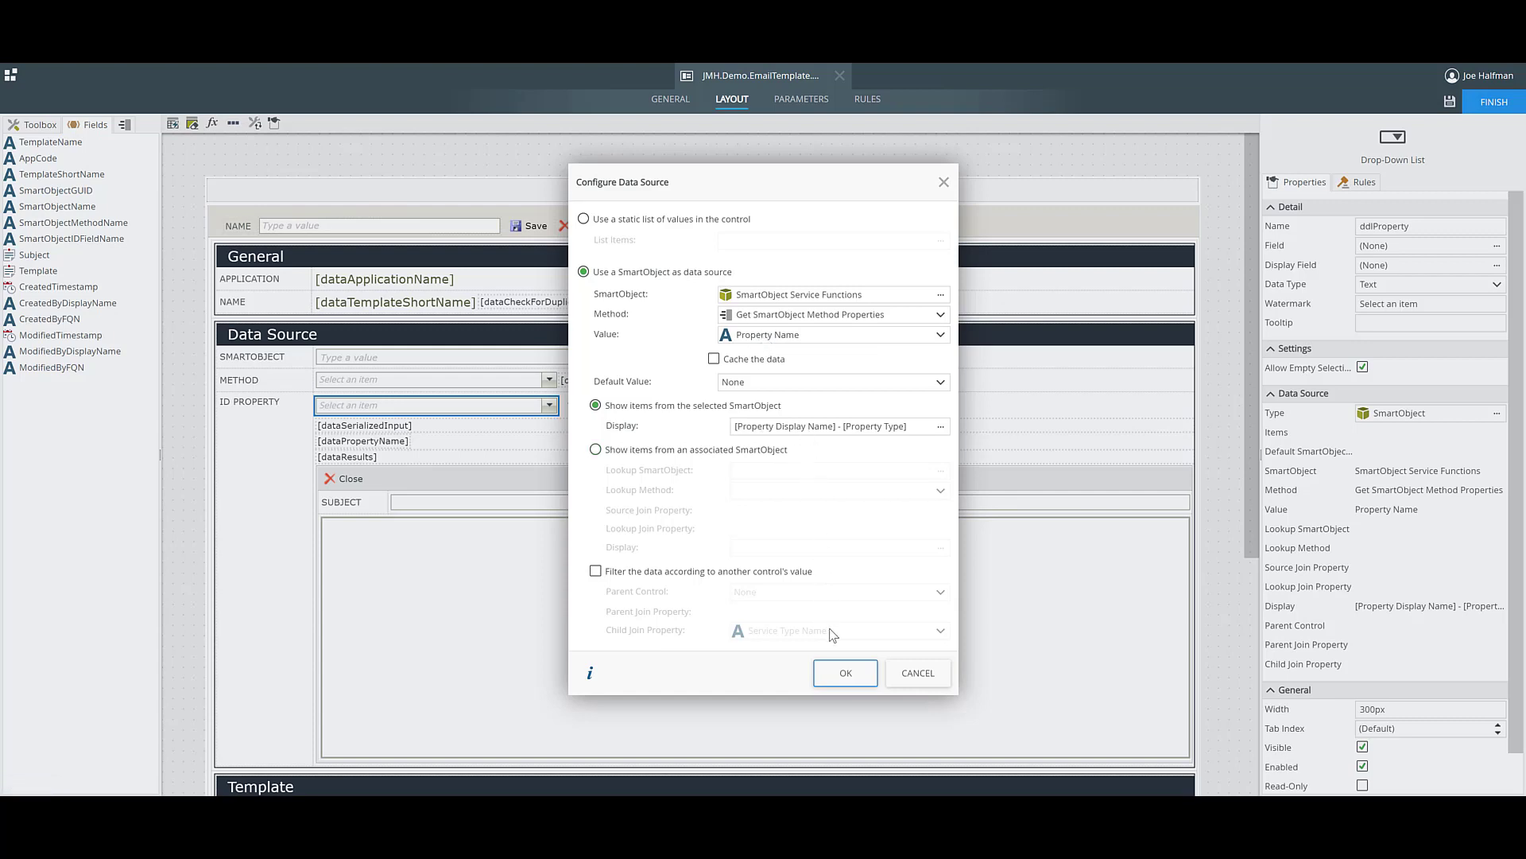
click(846, 674)
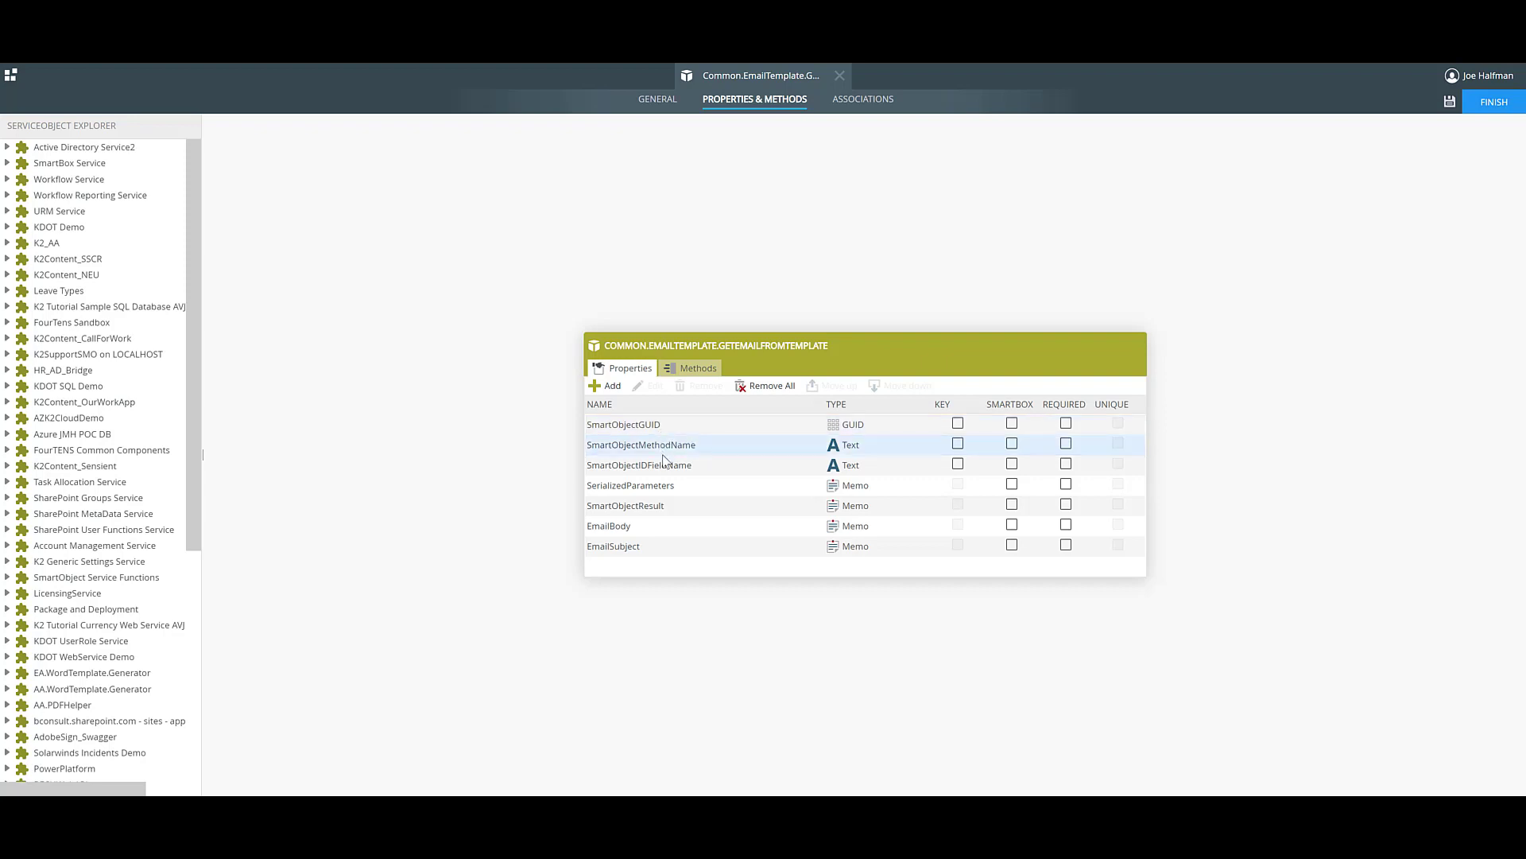
- Open the Get Email from Template method of the Common.EmailTemplate.GetEmailFromTemplate SmartObject, review its details and advance to its ServiceObject methods
click(704, 374)
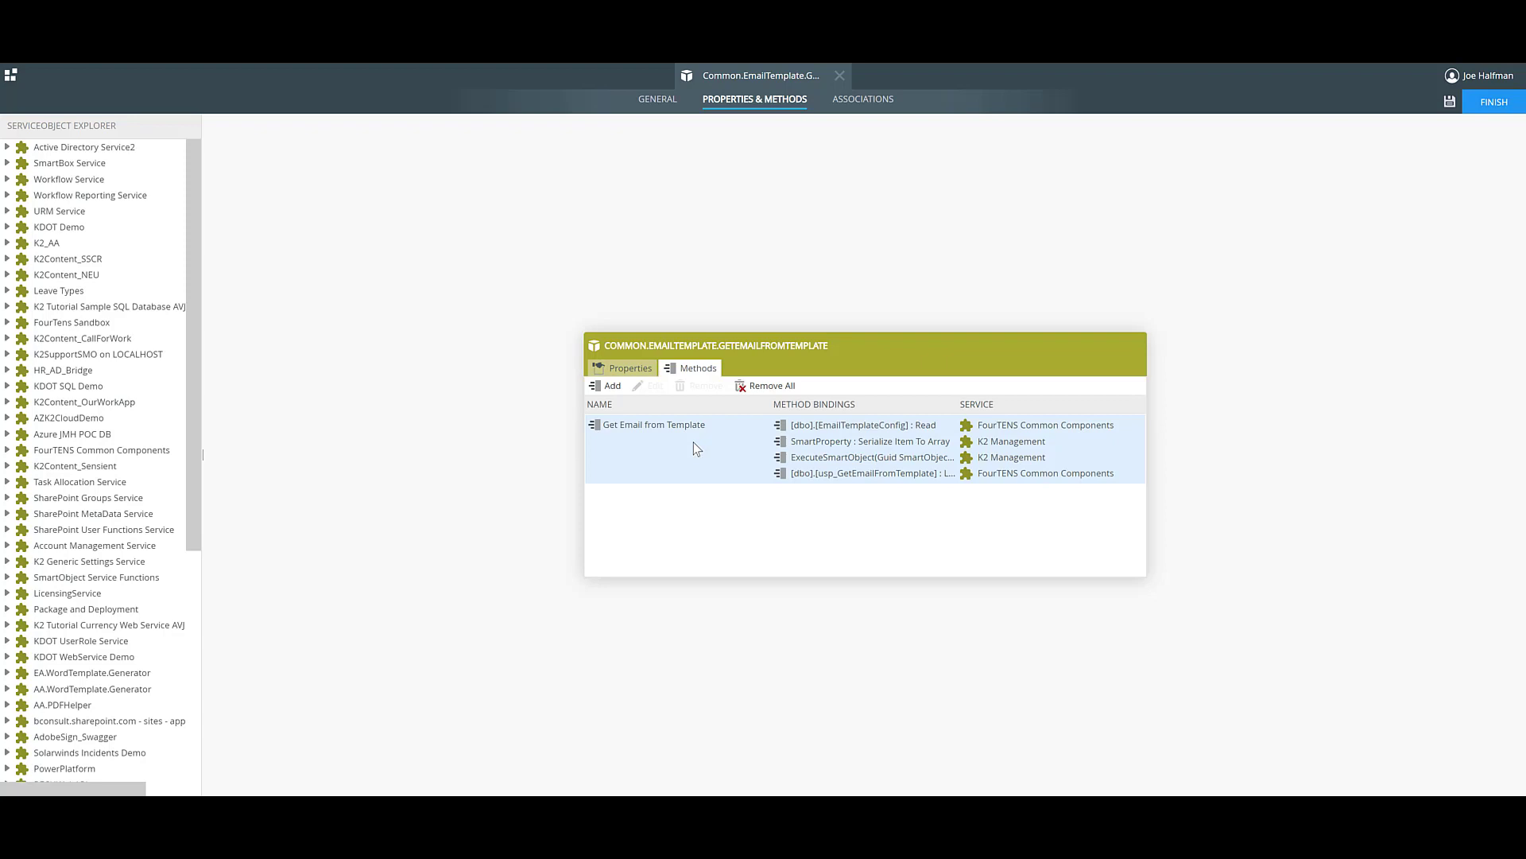
double_click(693, 442)
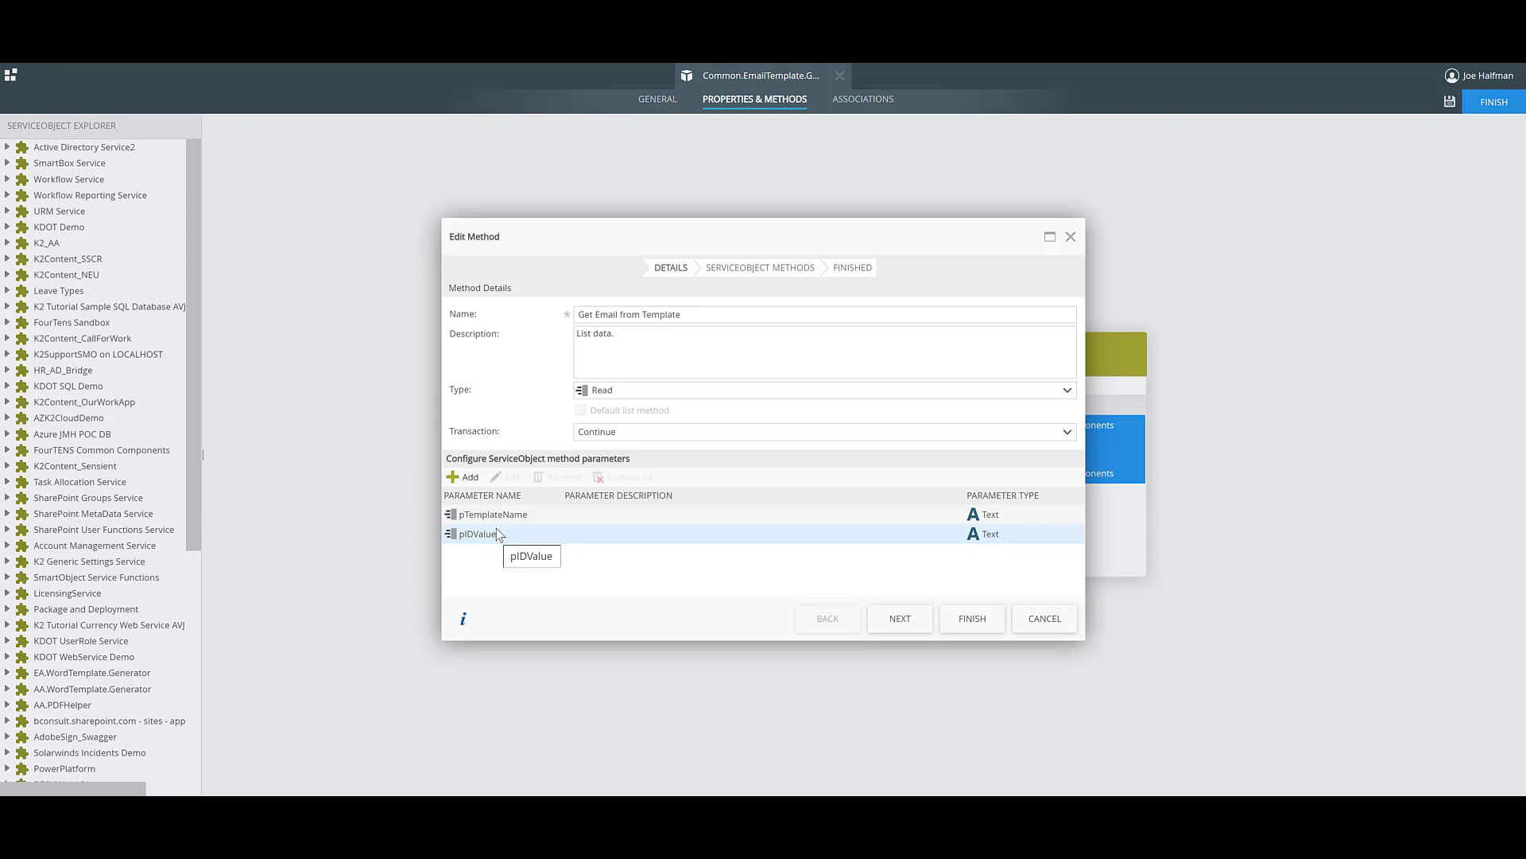
click(896, 629)
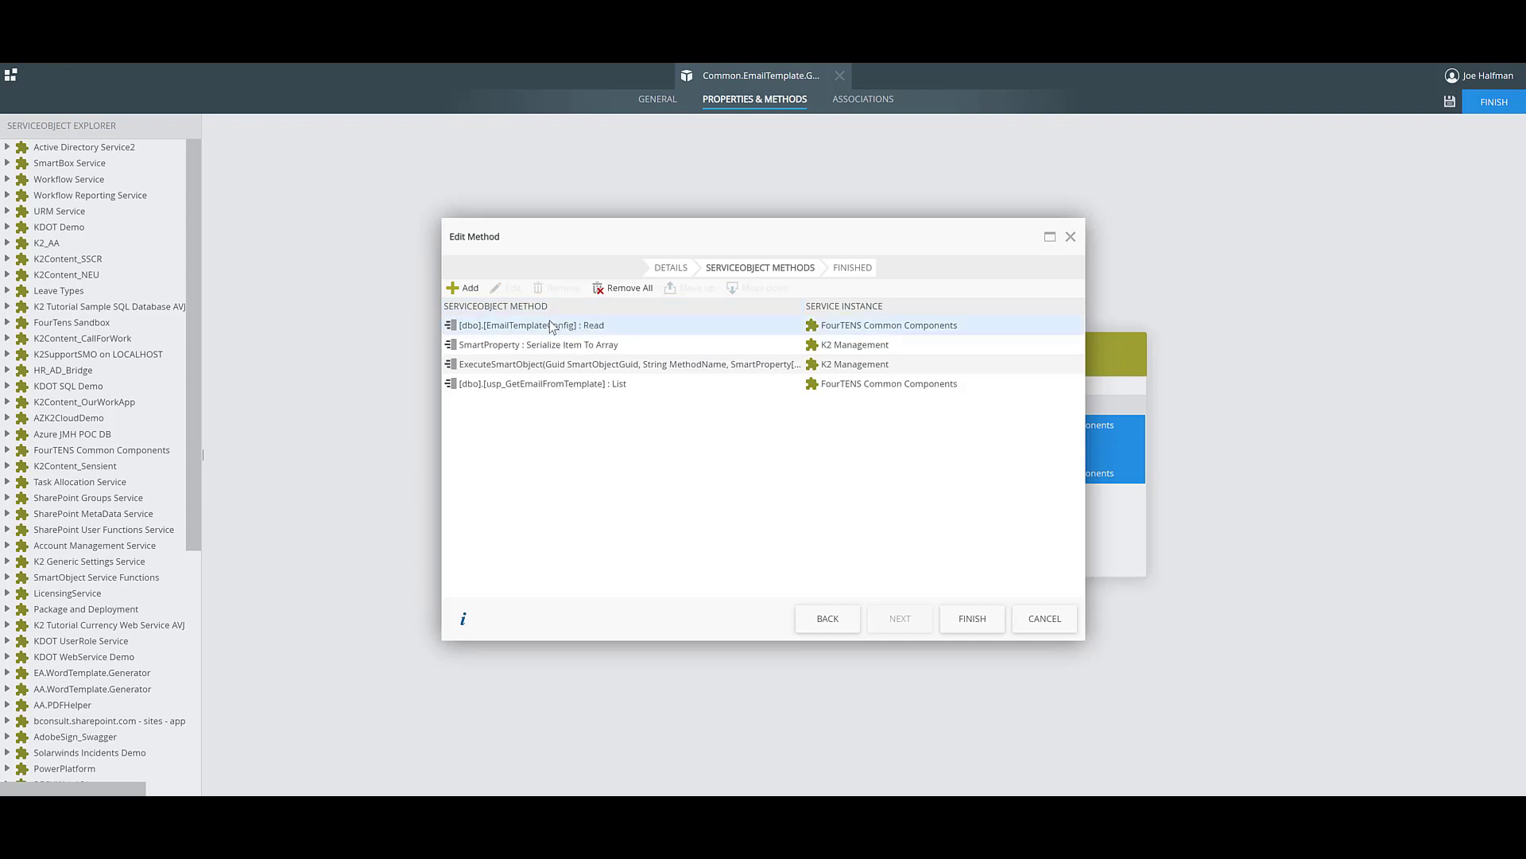
- Examine the input and return bindings of the Serialize Item To Array method, including the Type property's mapping, and cancel out
double_click(594, 345)
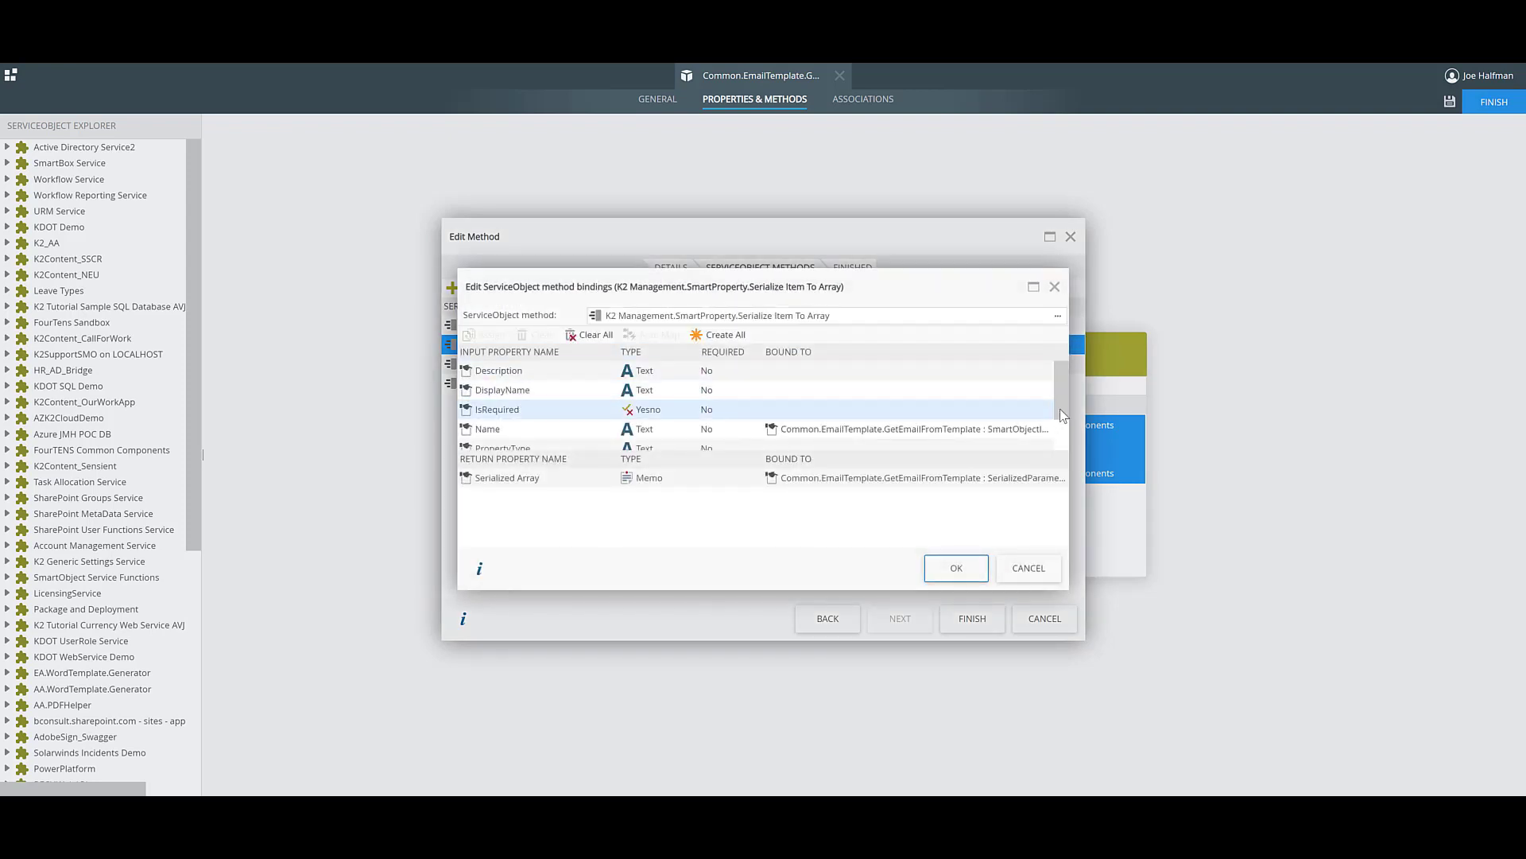
drag(1062, 395, 1072, 417)
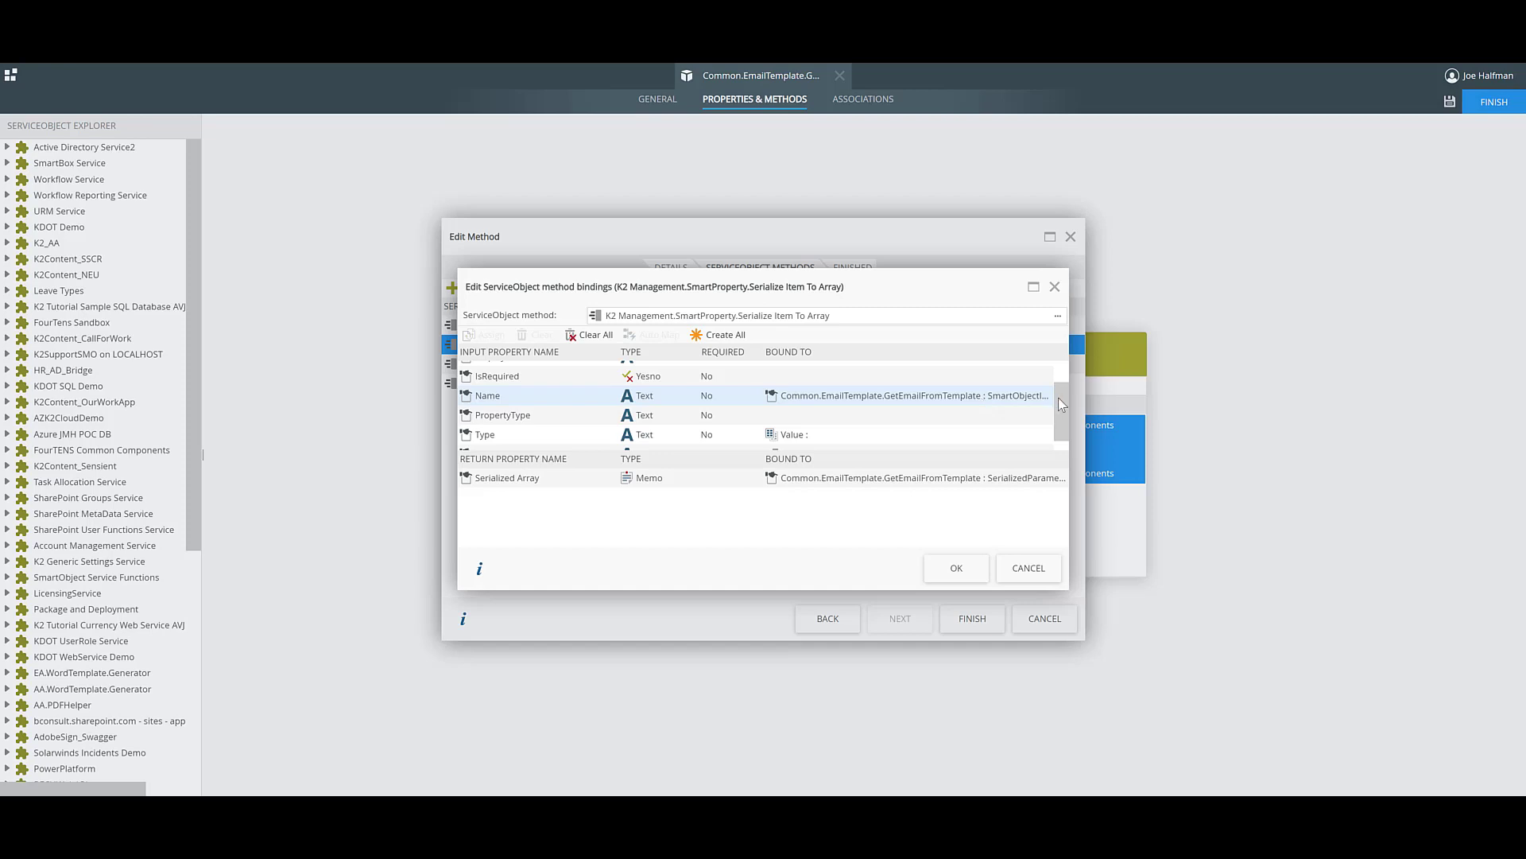
drag(1059, 406, 1059, 417)
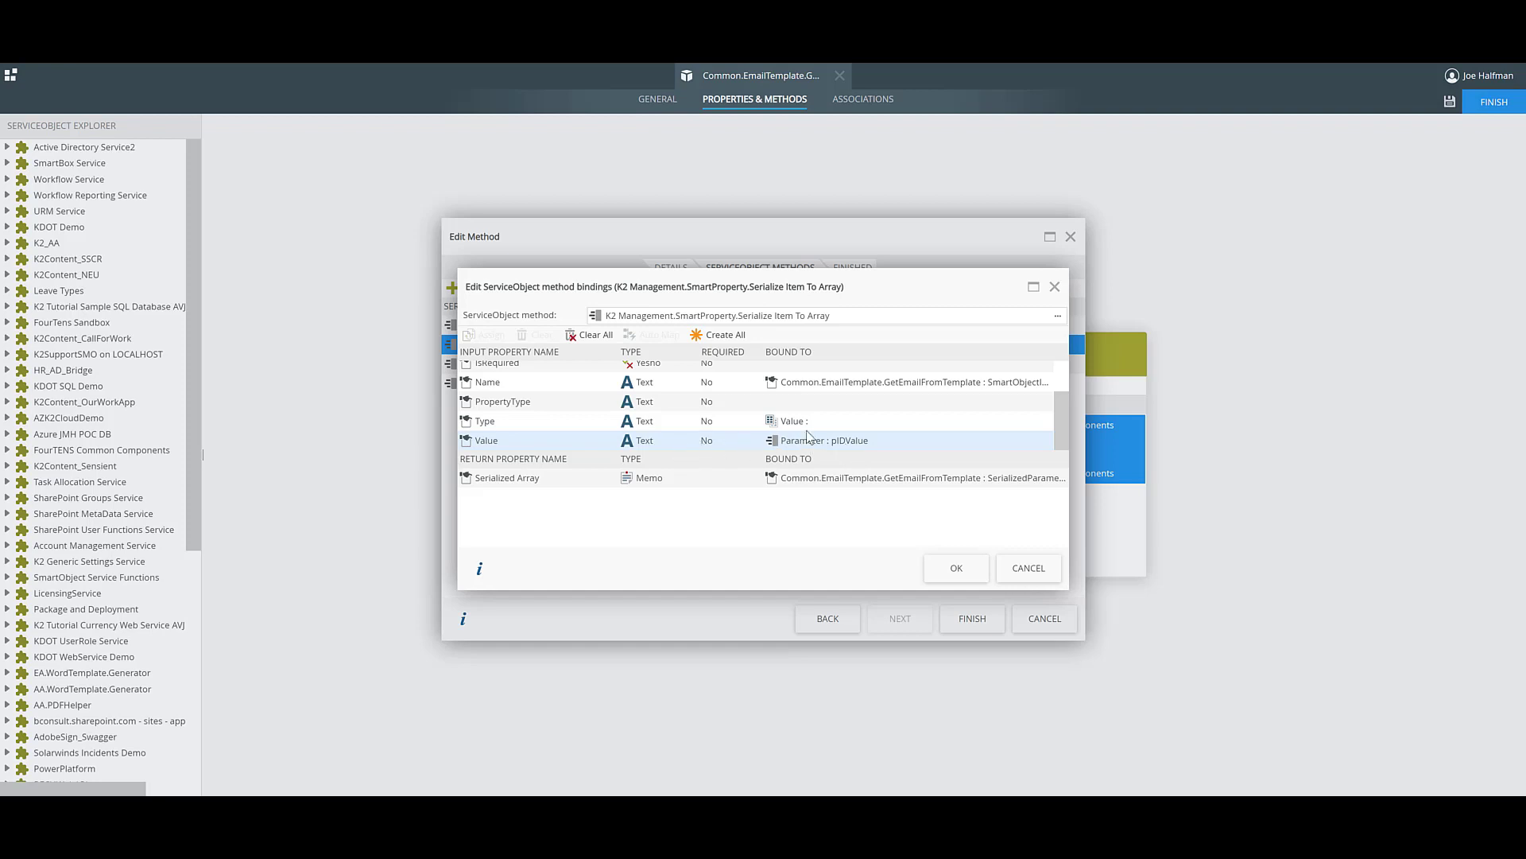
click(657, 421)
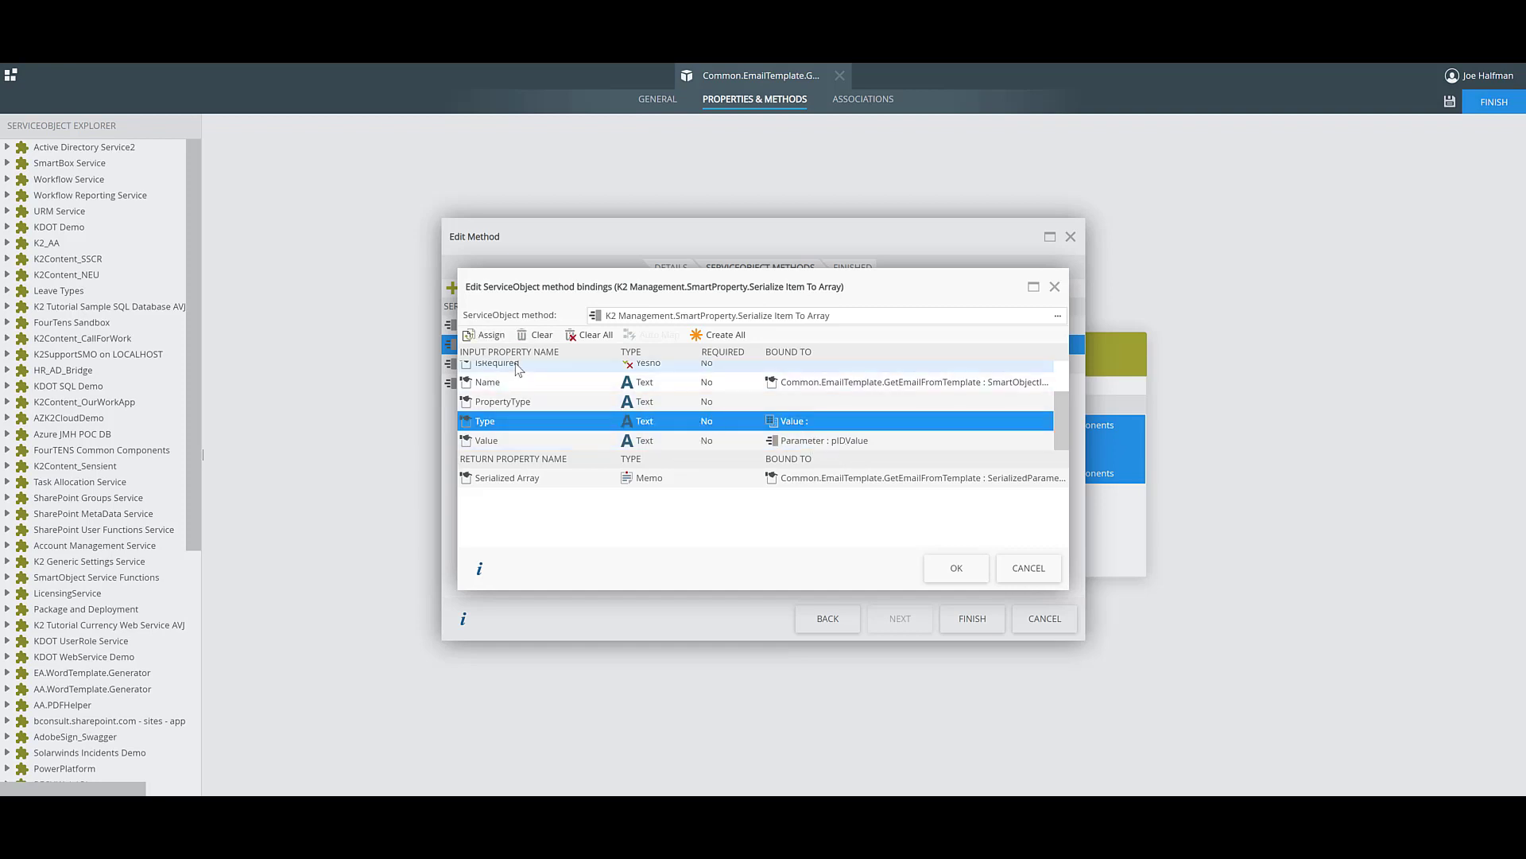
click(491, 338)
text(Input)
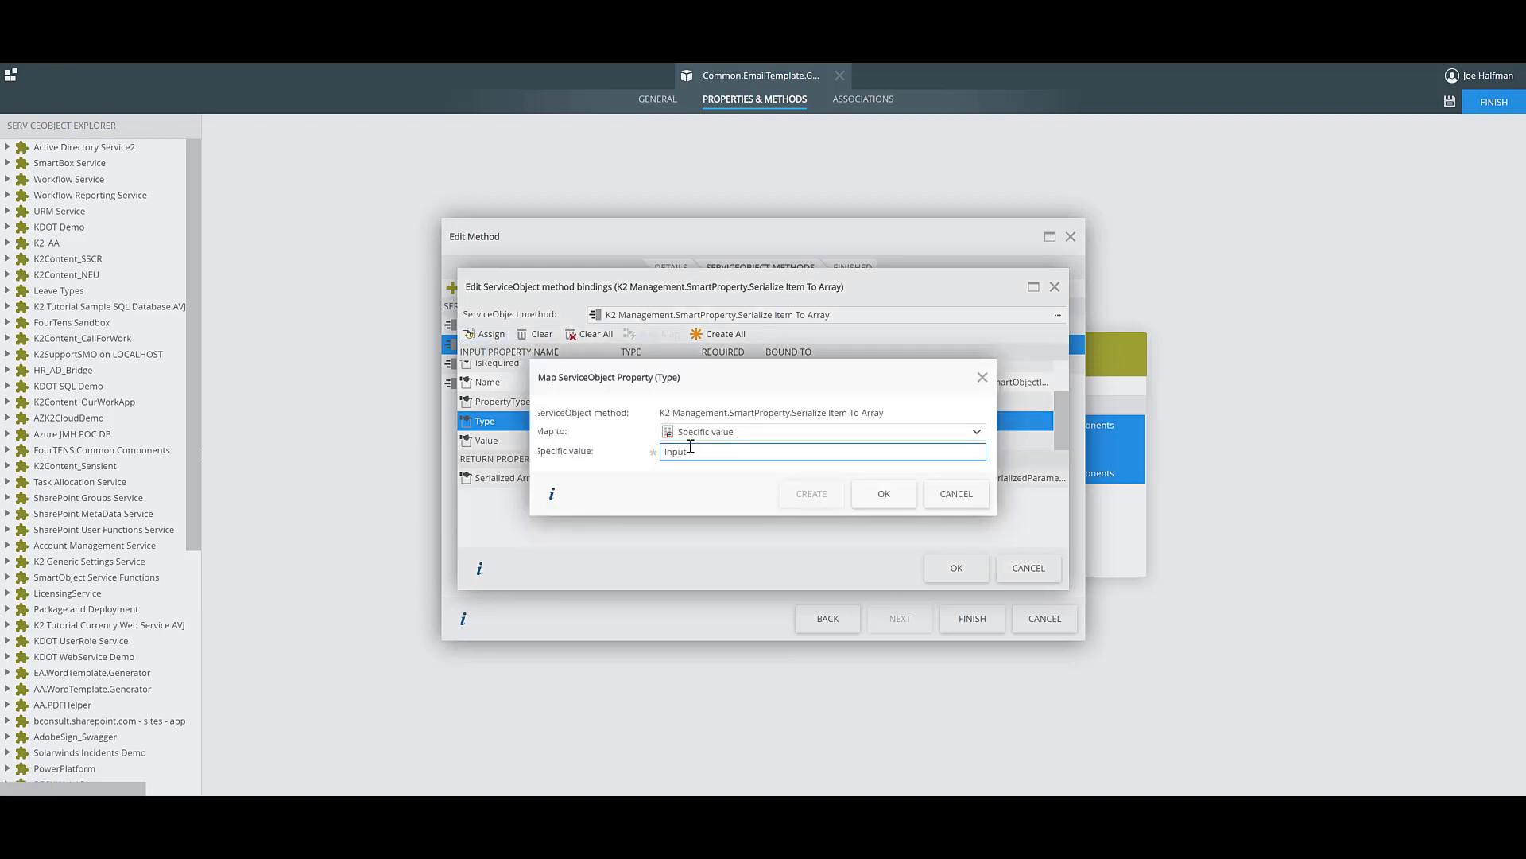
click(954, 494)
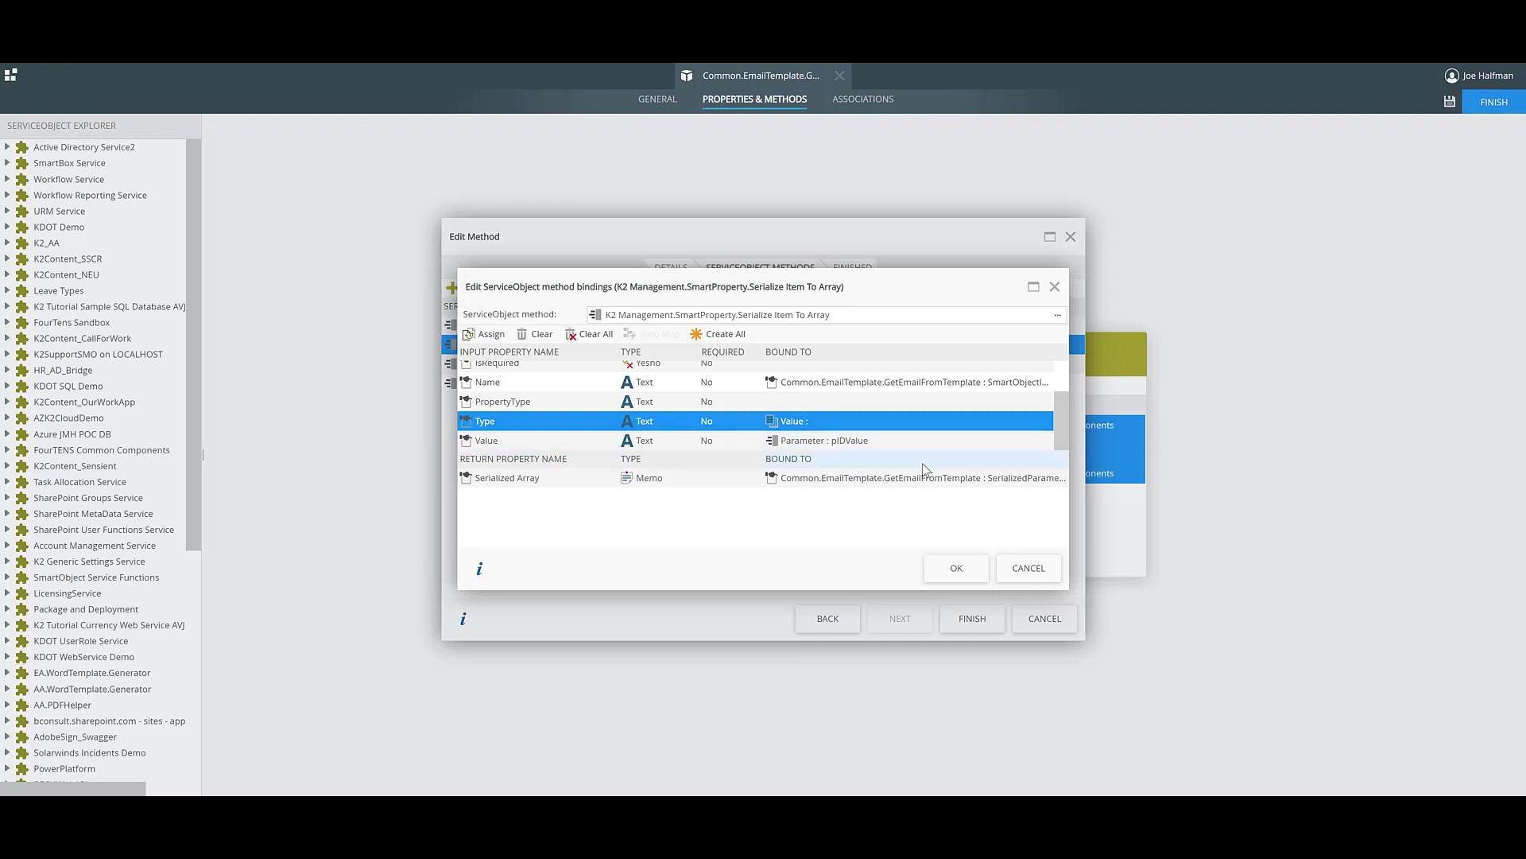
click(1017, 571)
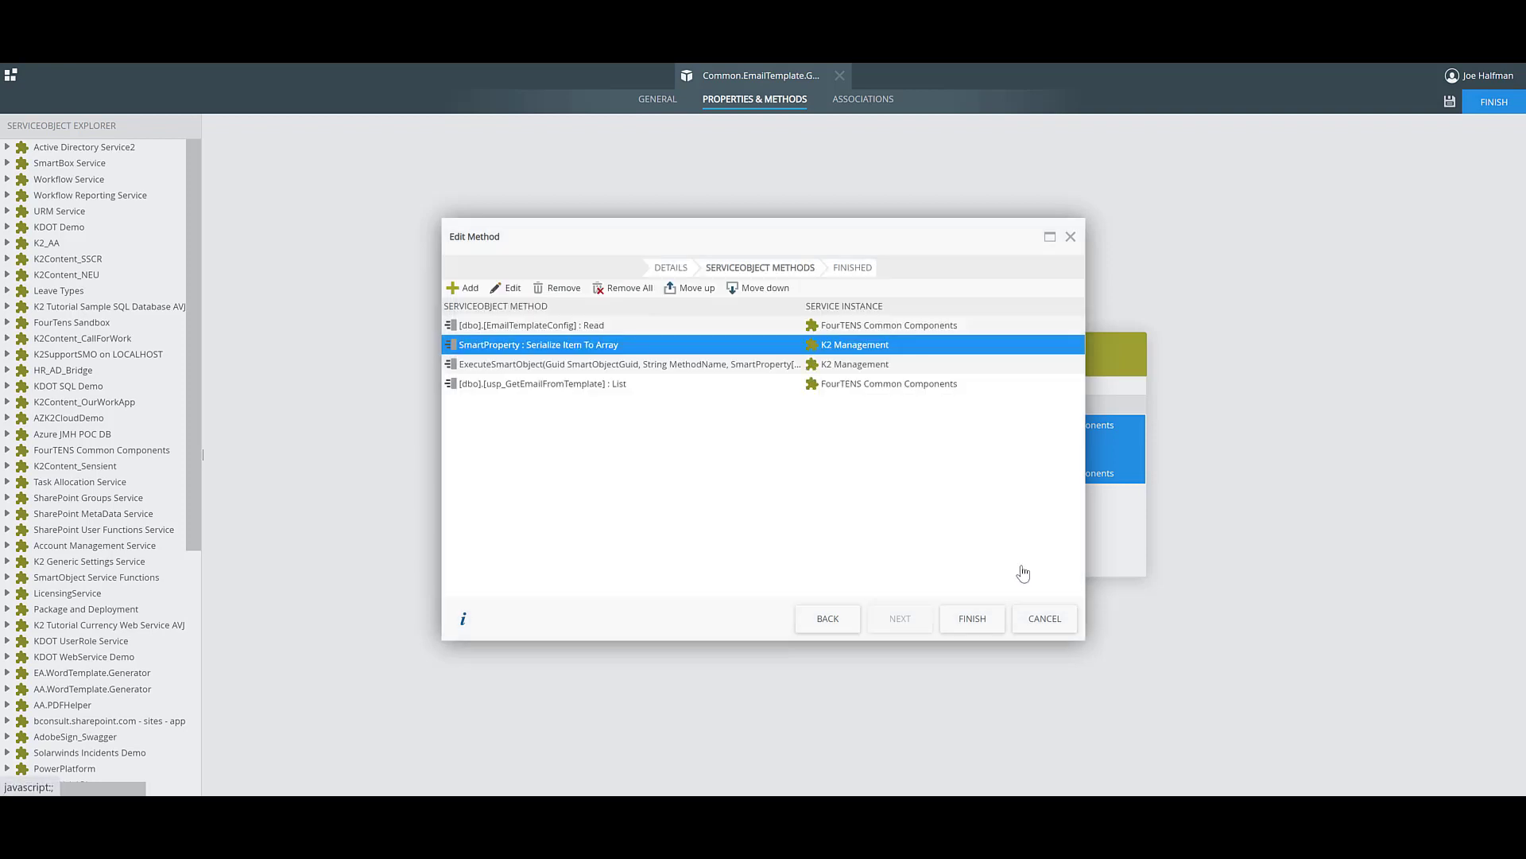
- Examine the input and return bindings of the ExecuteSmartObject service method and close them without changes
click(572, 366)
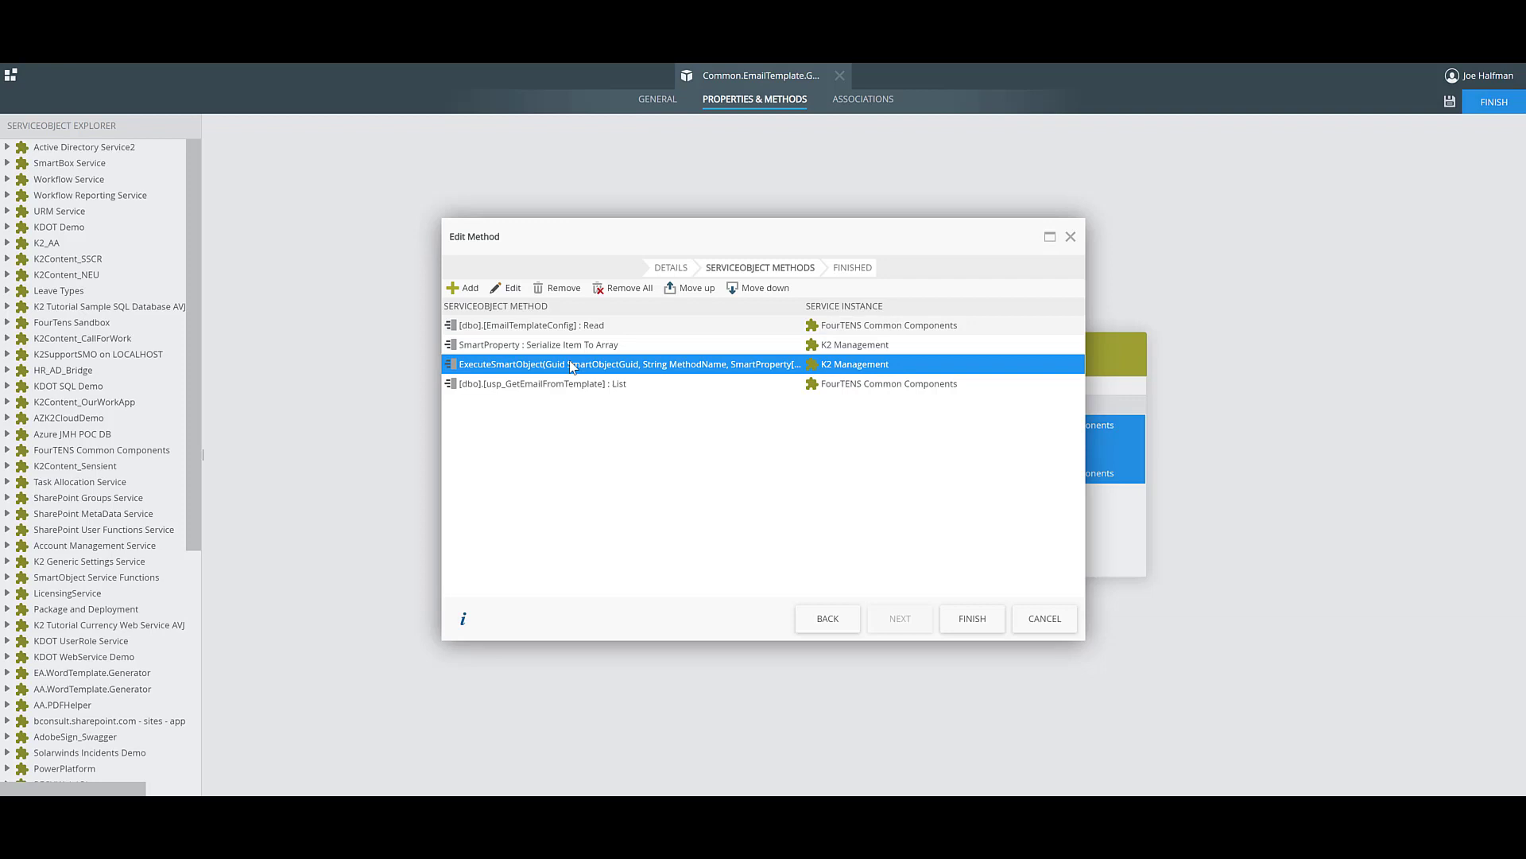
double_click(572, 365)
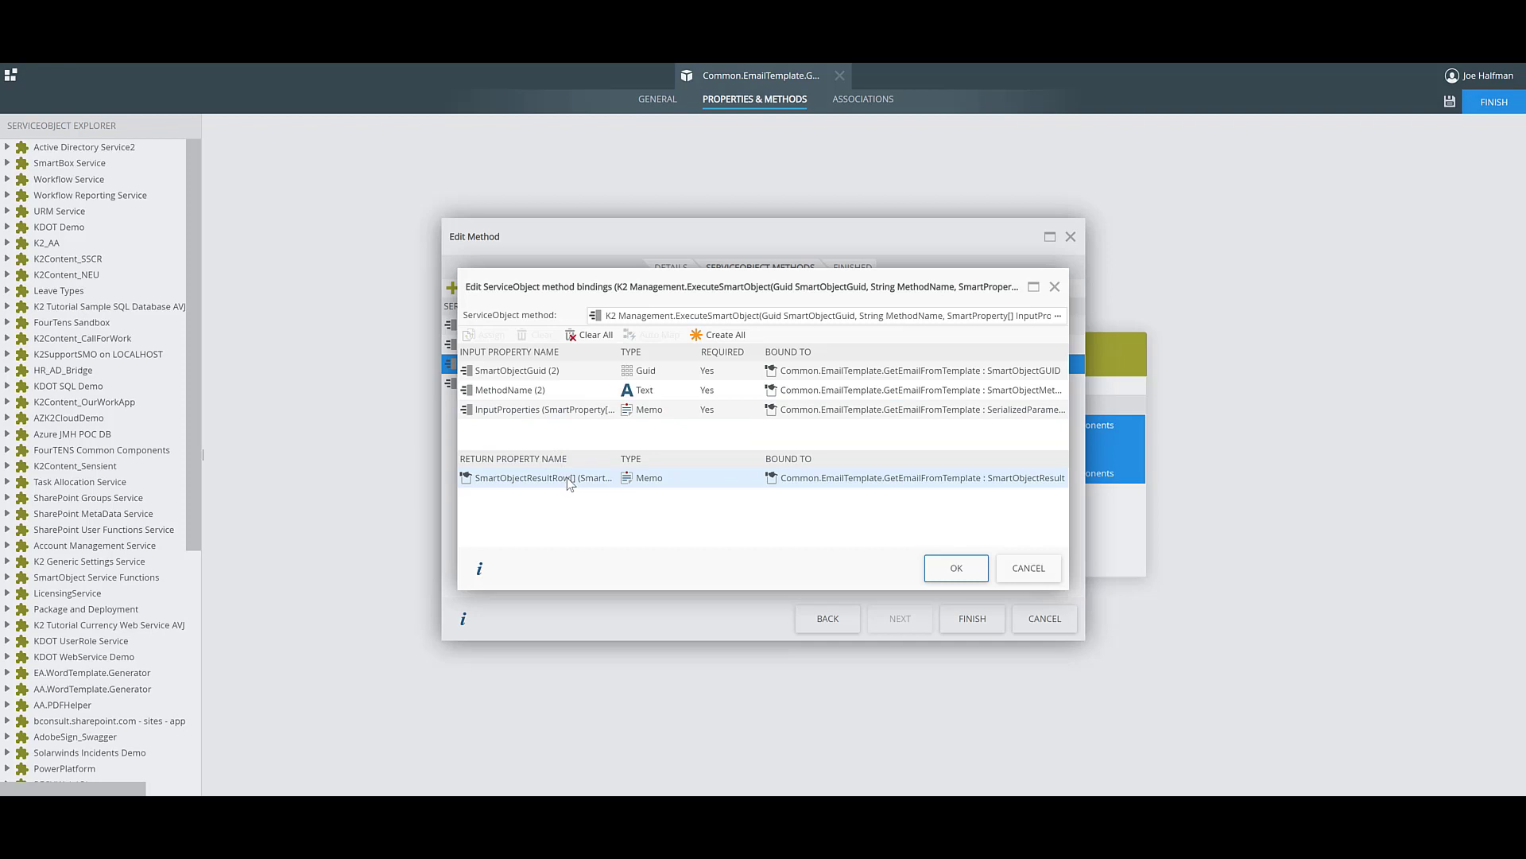
click(1027, 573)
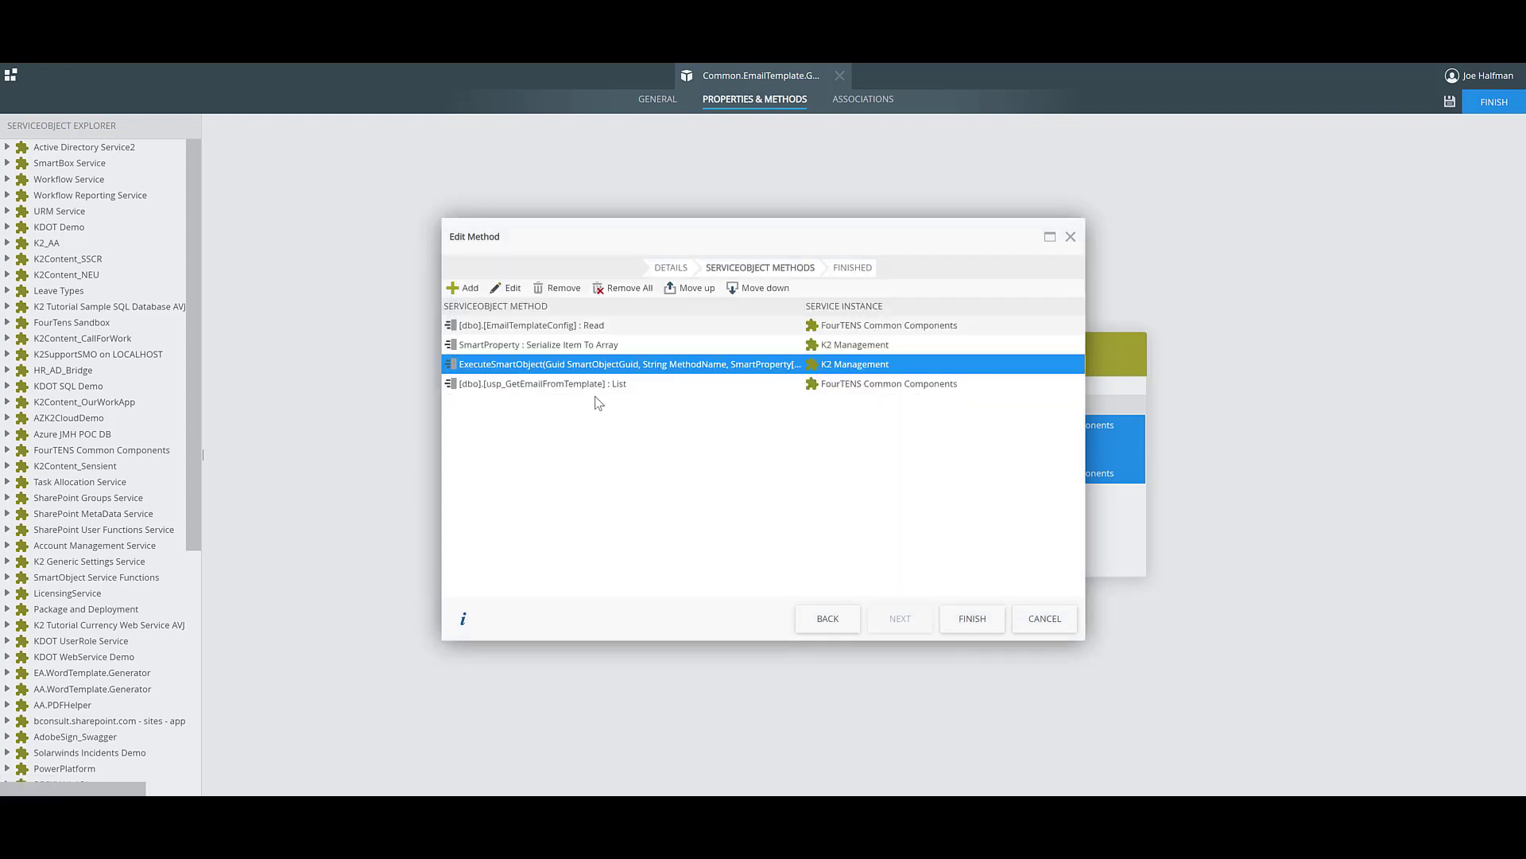
- Select the [dbo].[usp_GetEmailFromTemplate] : List service method and finish the method wizard
click(567, 385)
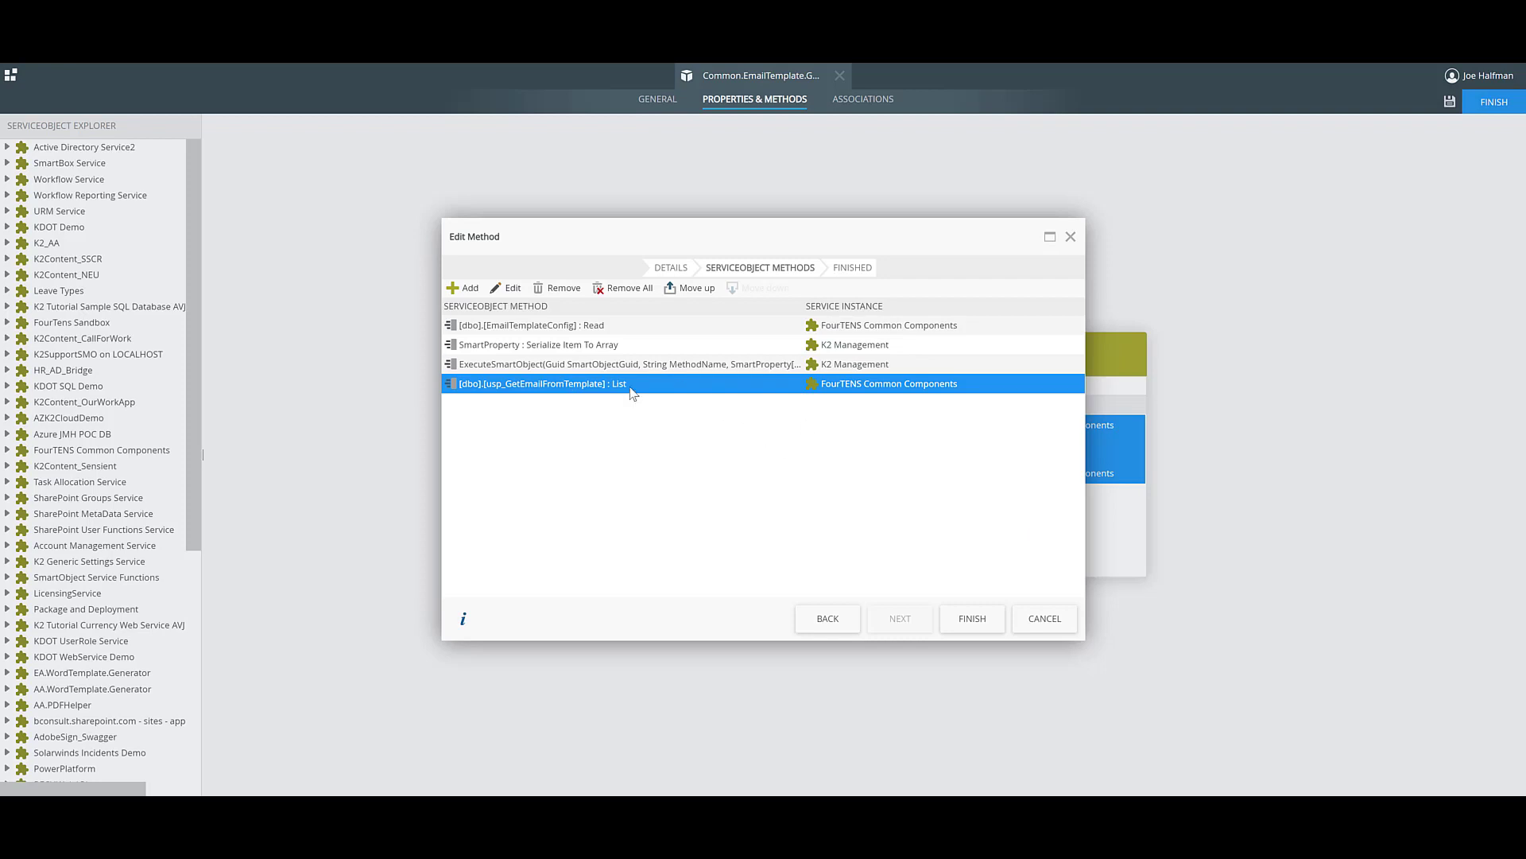
click(967, 616)
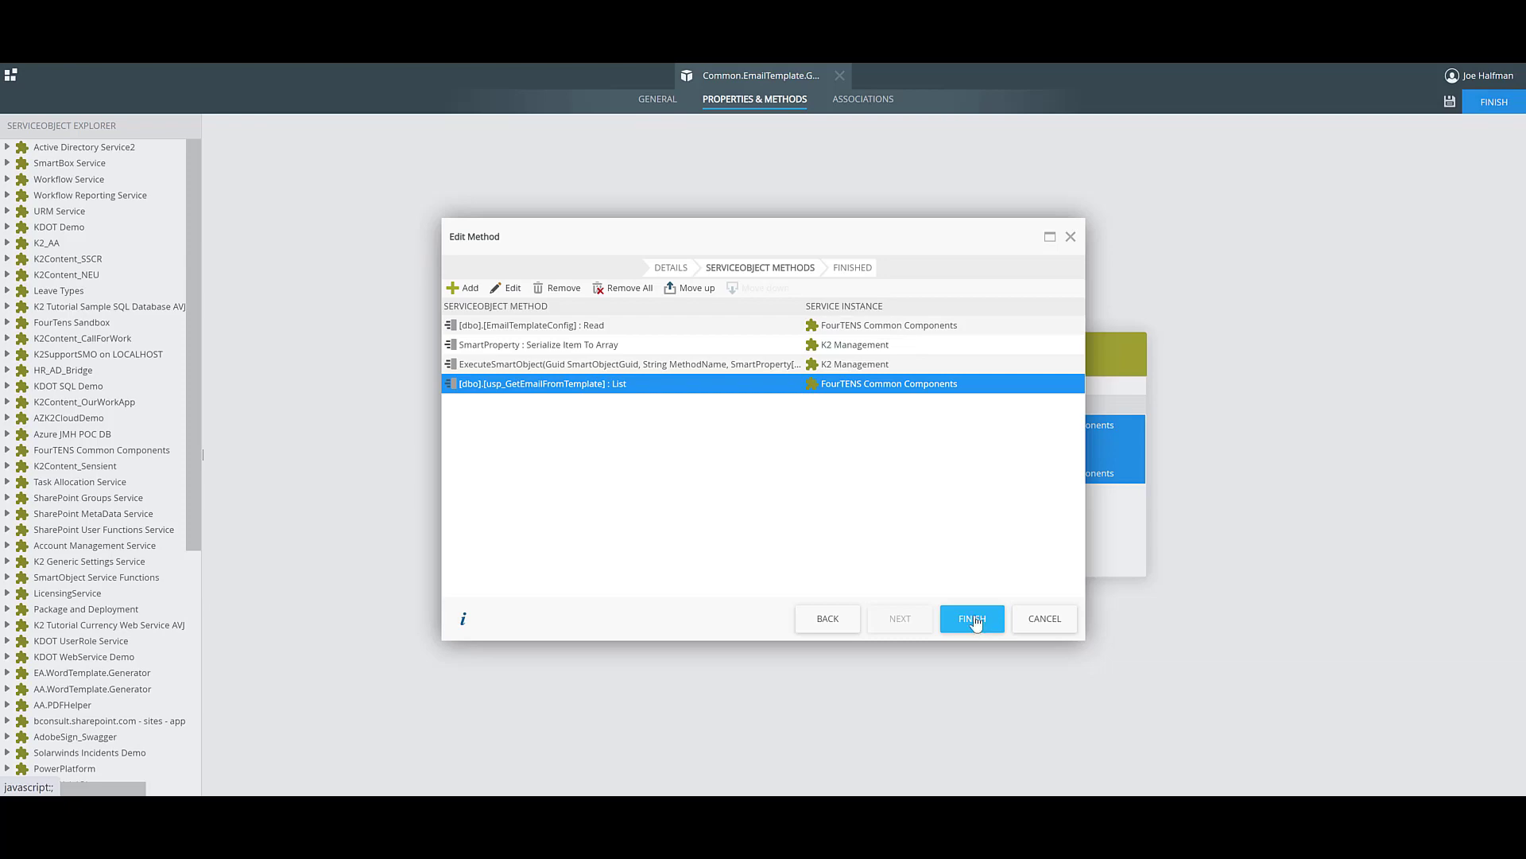
click(974, 619)
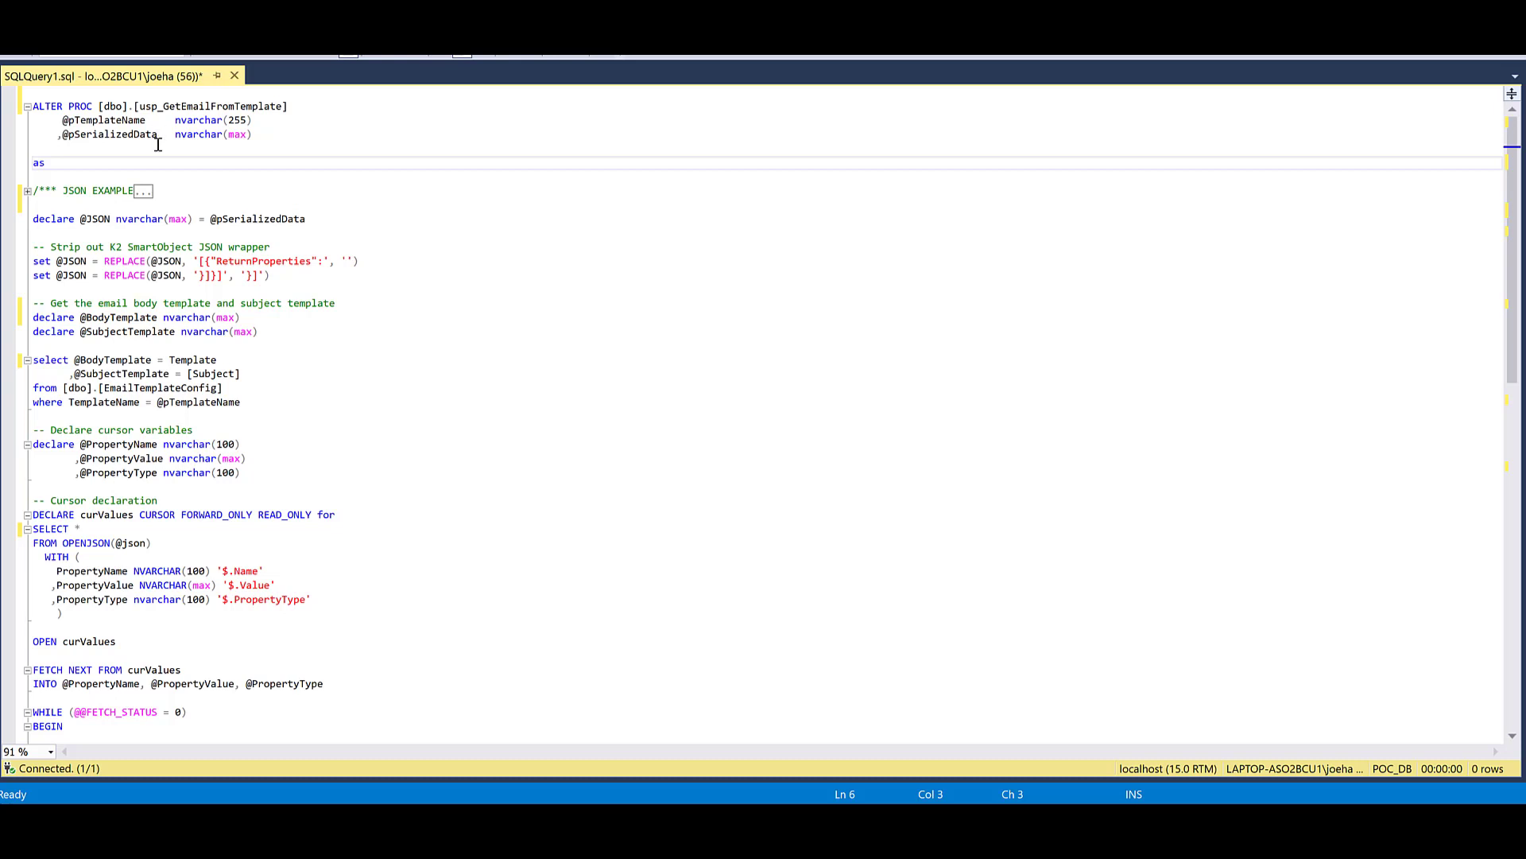
- Expand the JSON EXAMPLE comment, examine the Name and Value of the first return property, and collapse the comment again
click(26, 192)
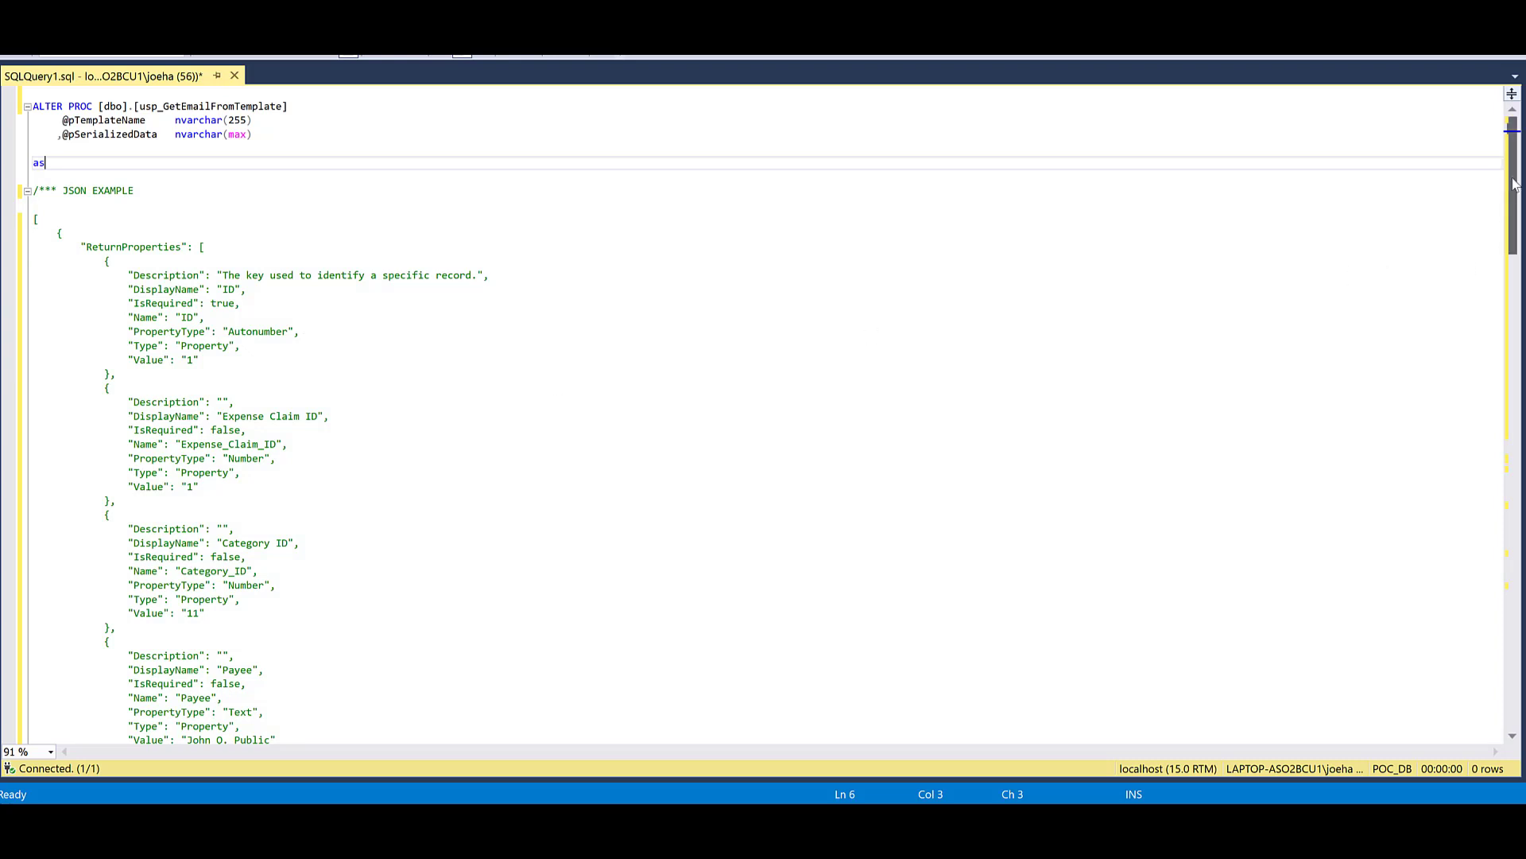
drag(1514, 185, 1522, 197)
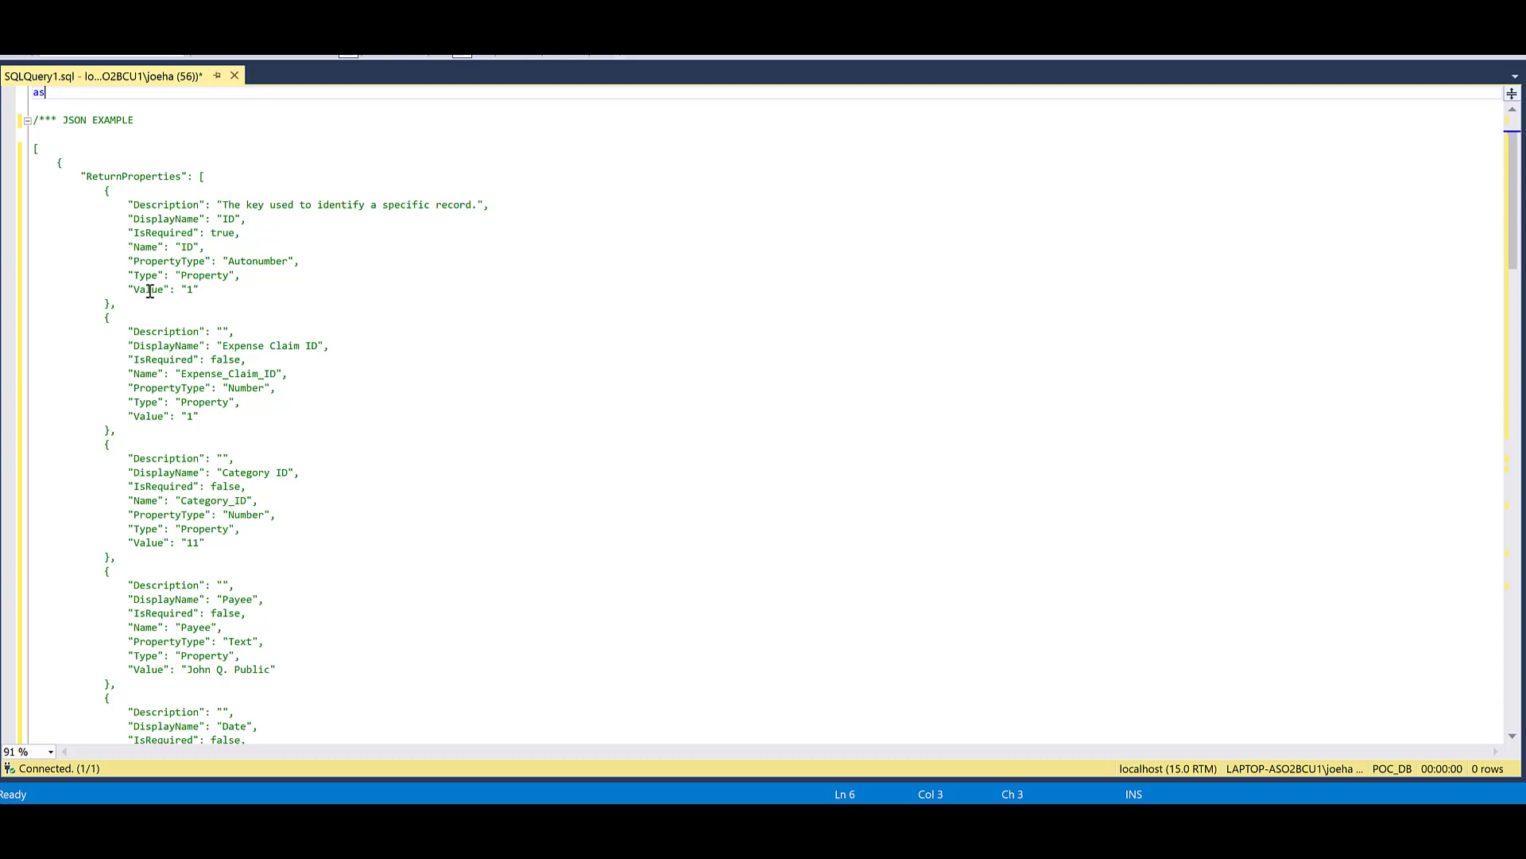
click(130, 246)
drag(135, 248, 205, 248)
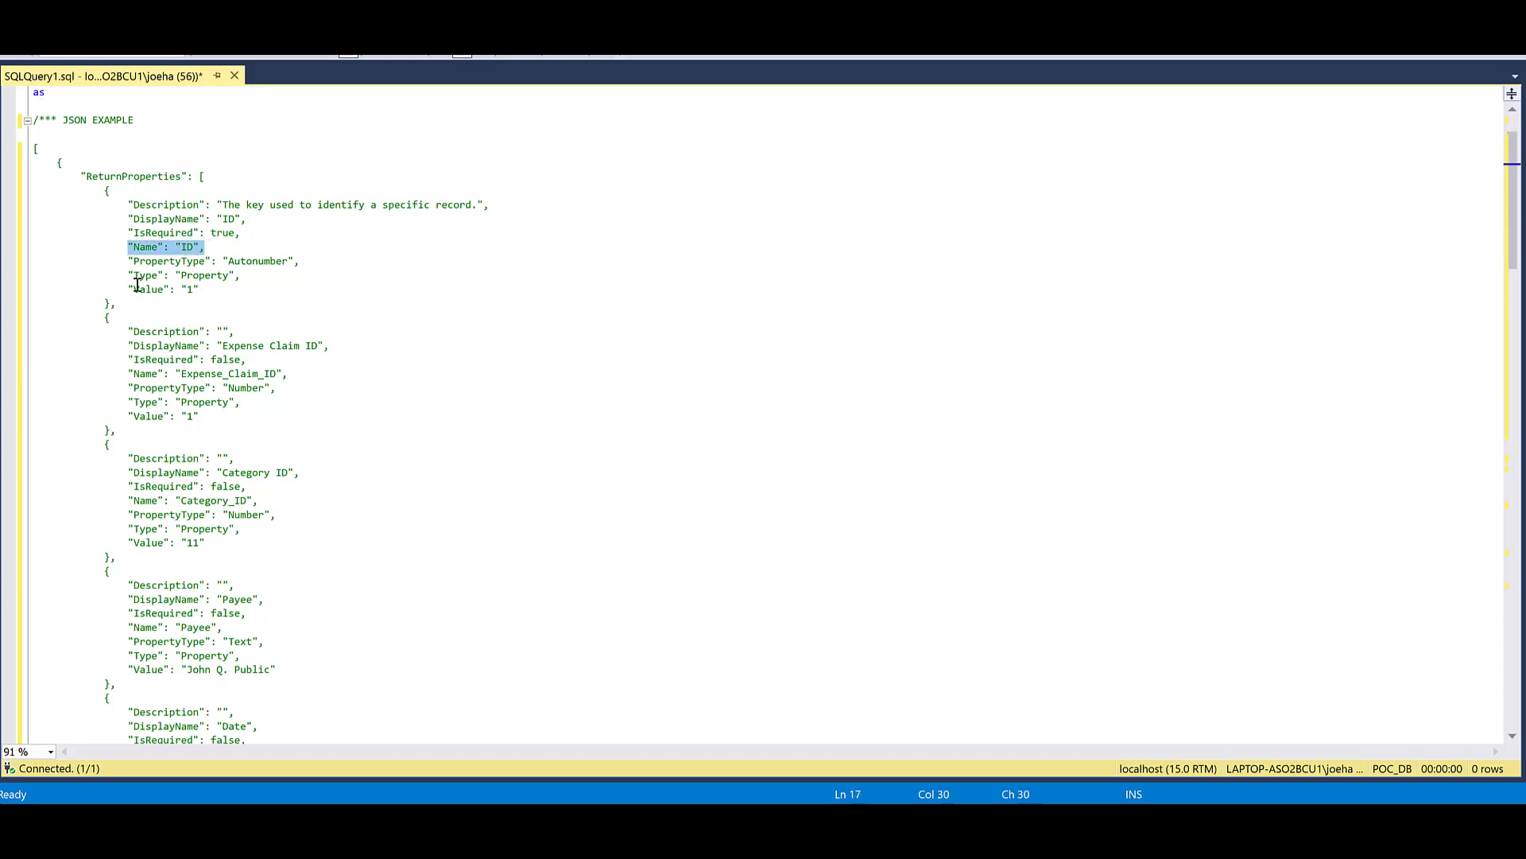
drag(129, 289, 200, 290)
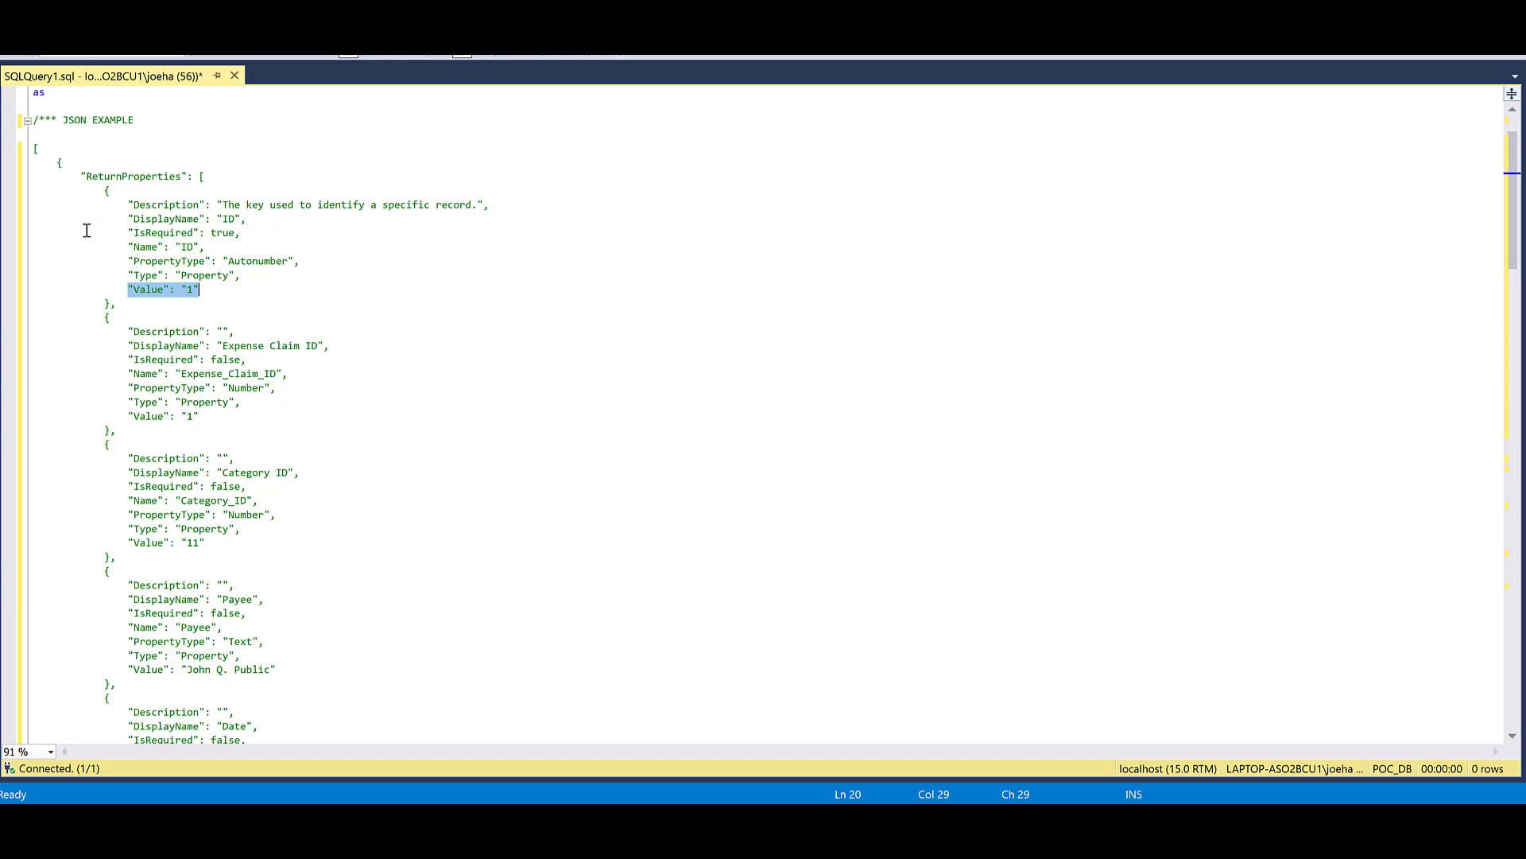
scroll(43, 139, up, 1)
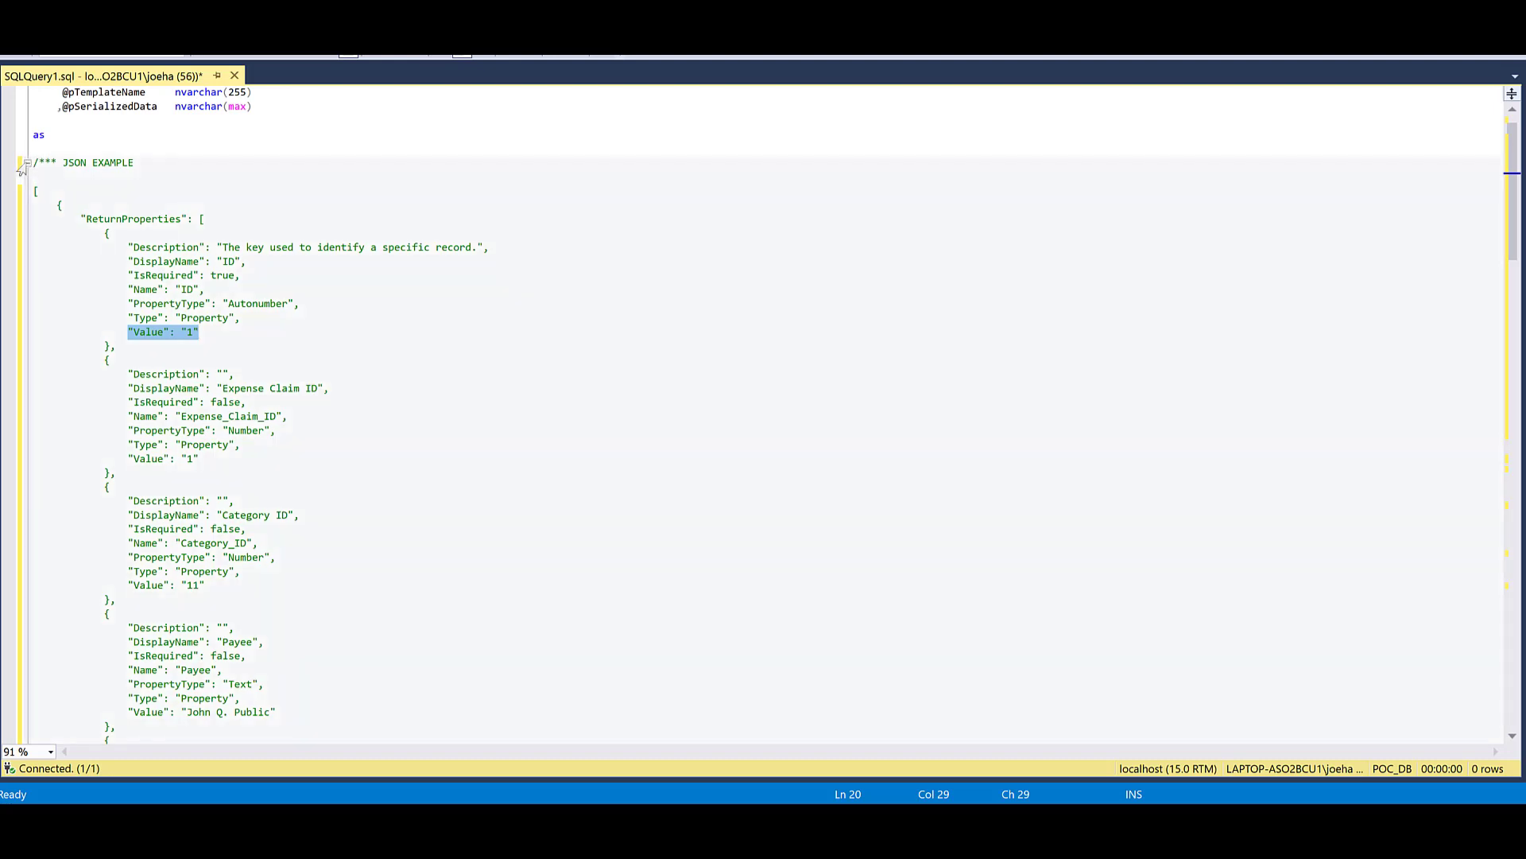
click(26, 163)
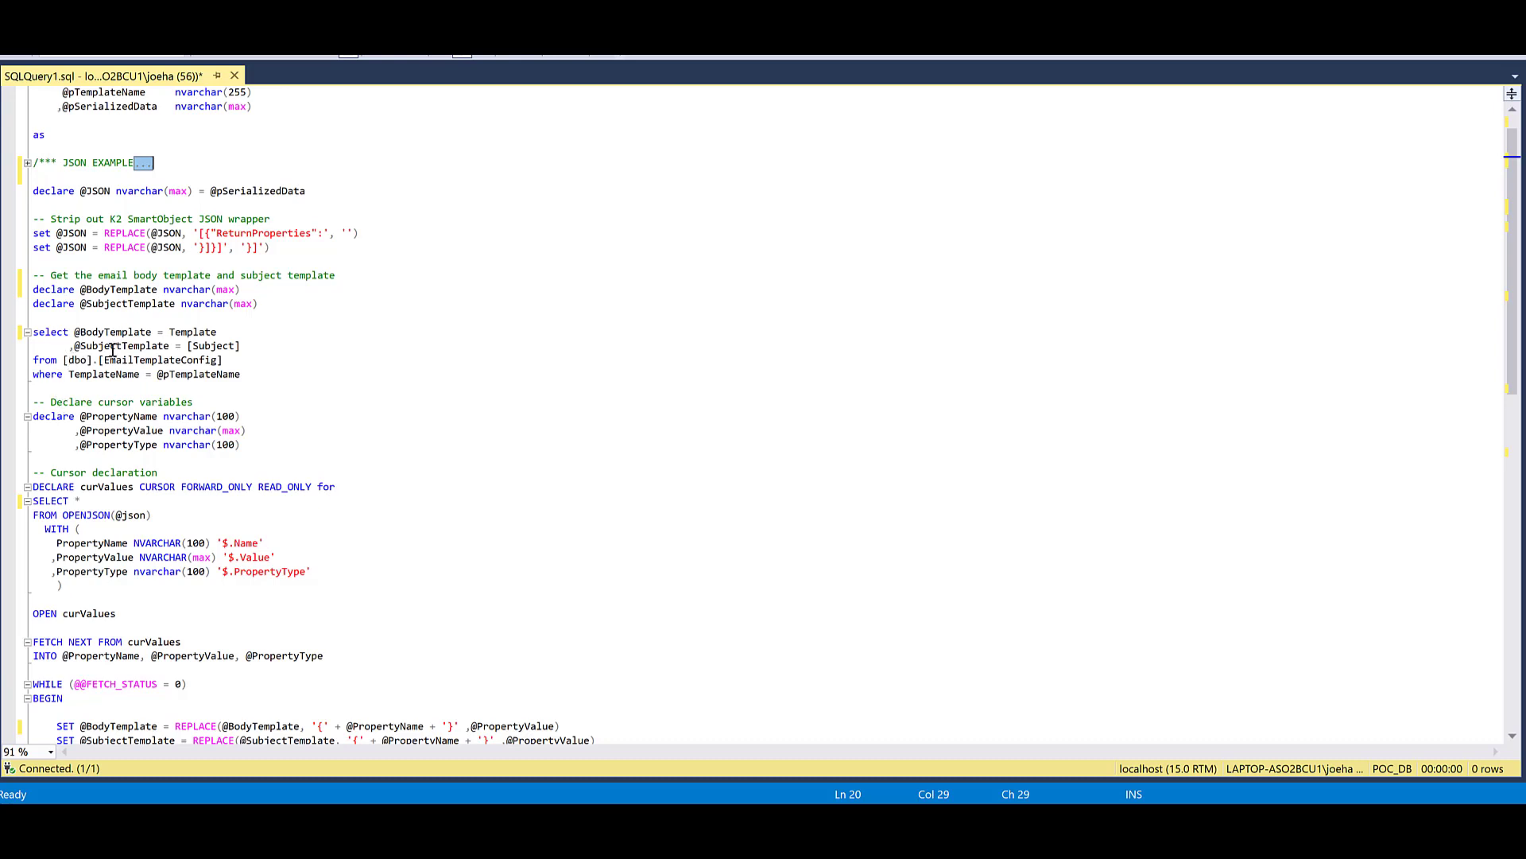
- Review the EmailTemplateConfig query and the curValues cursor declaration, highlighting the OPENJSON function that reads the serialized data
mouse_move(191, 358)
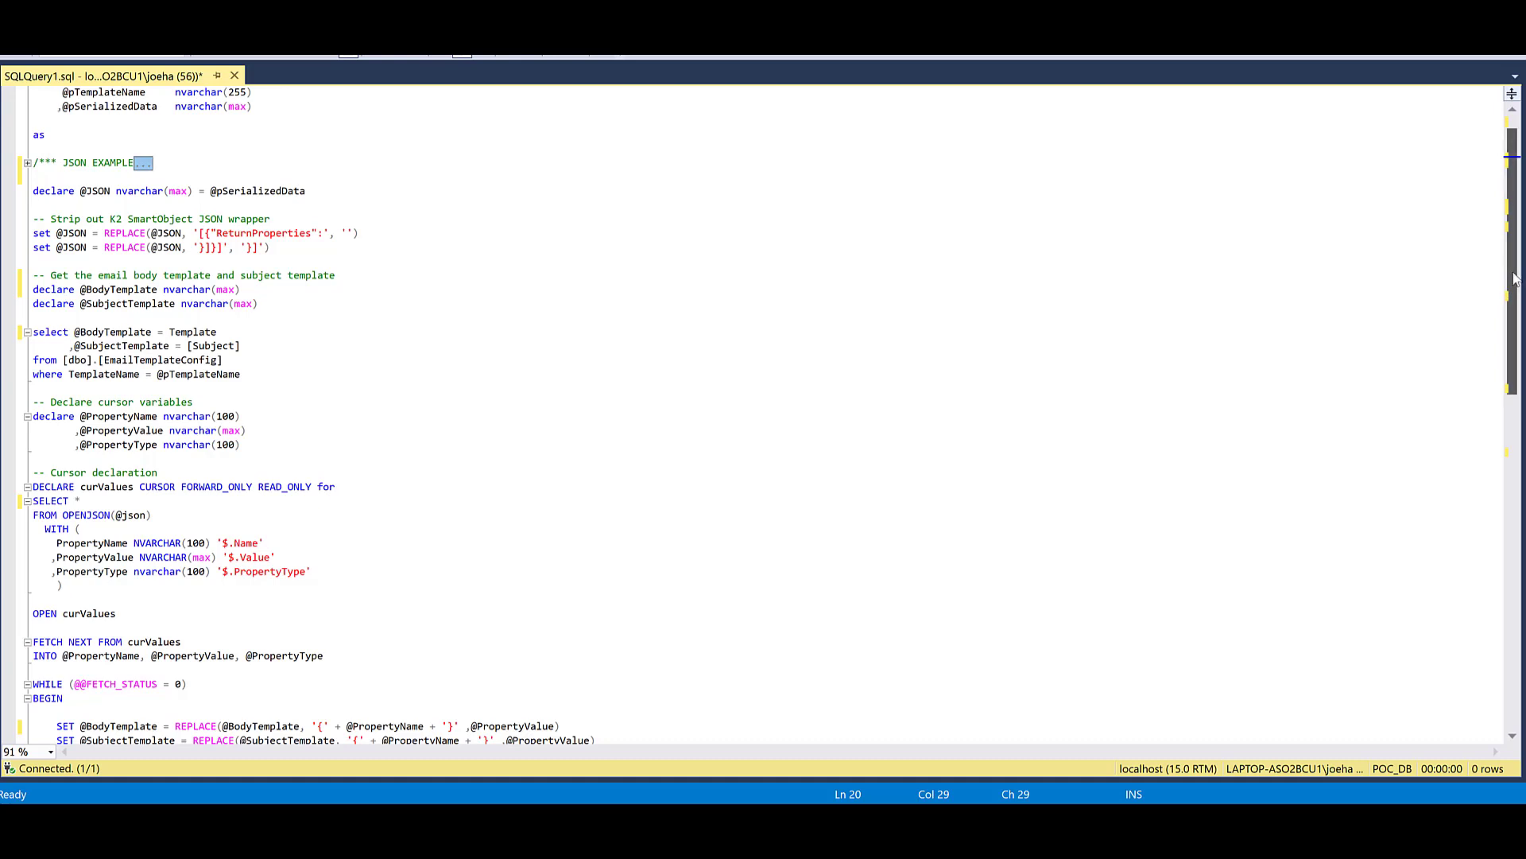
drag(1515, 283, 1523, 342)
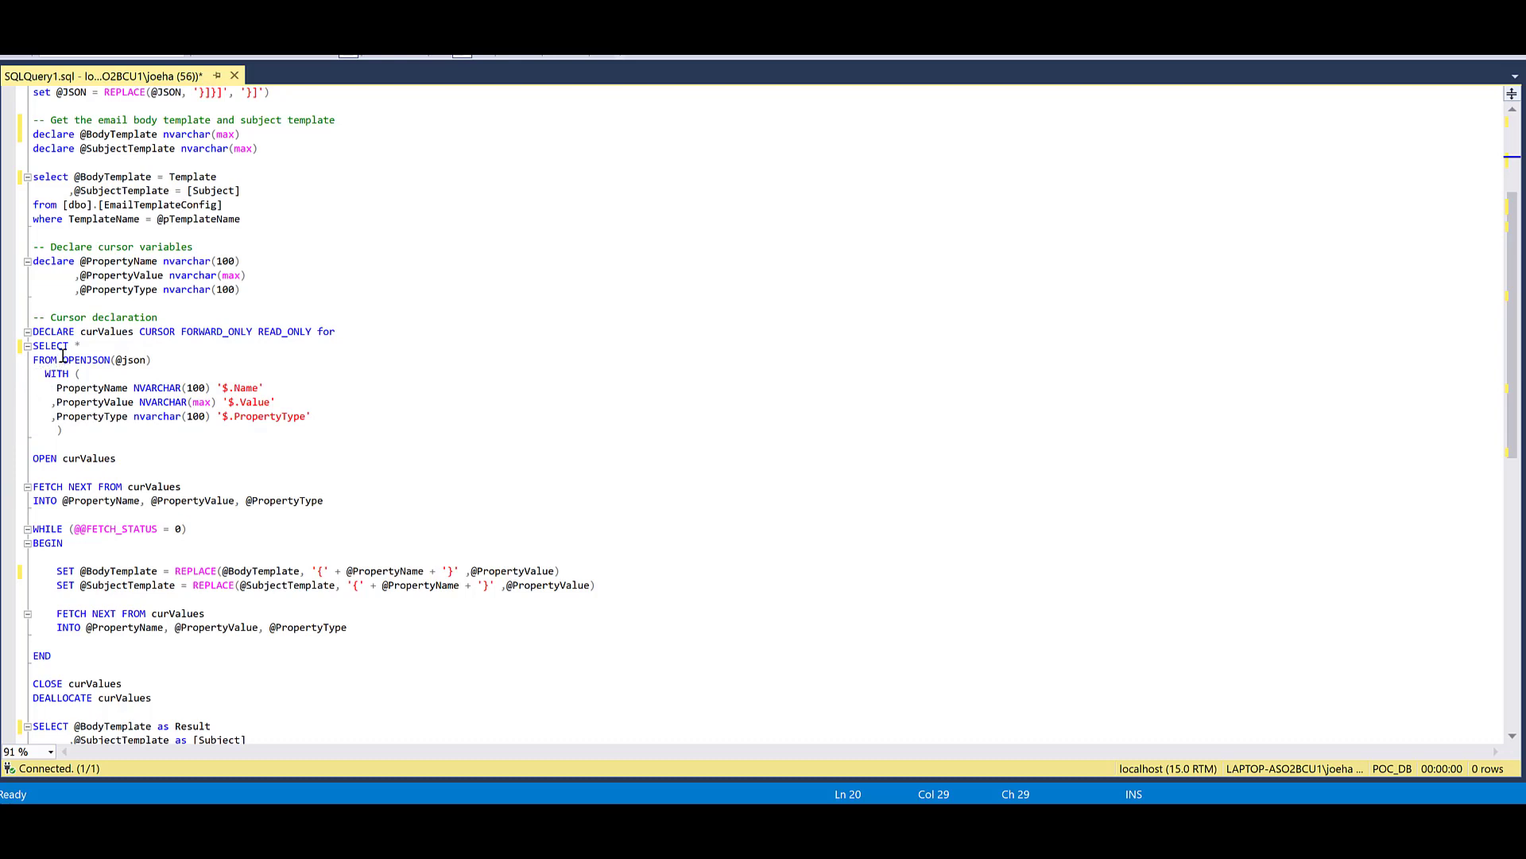
drag(62, 359, 111, 360)
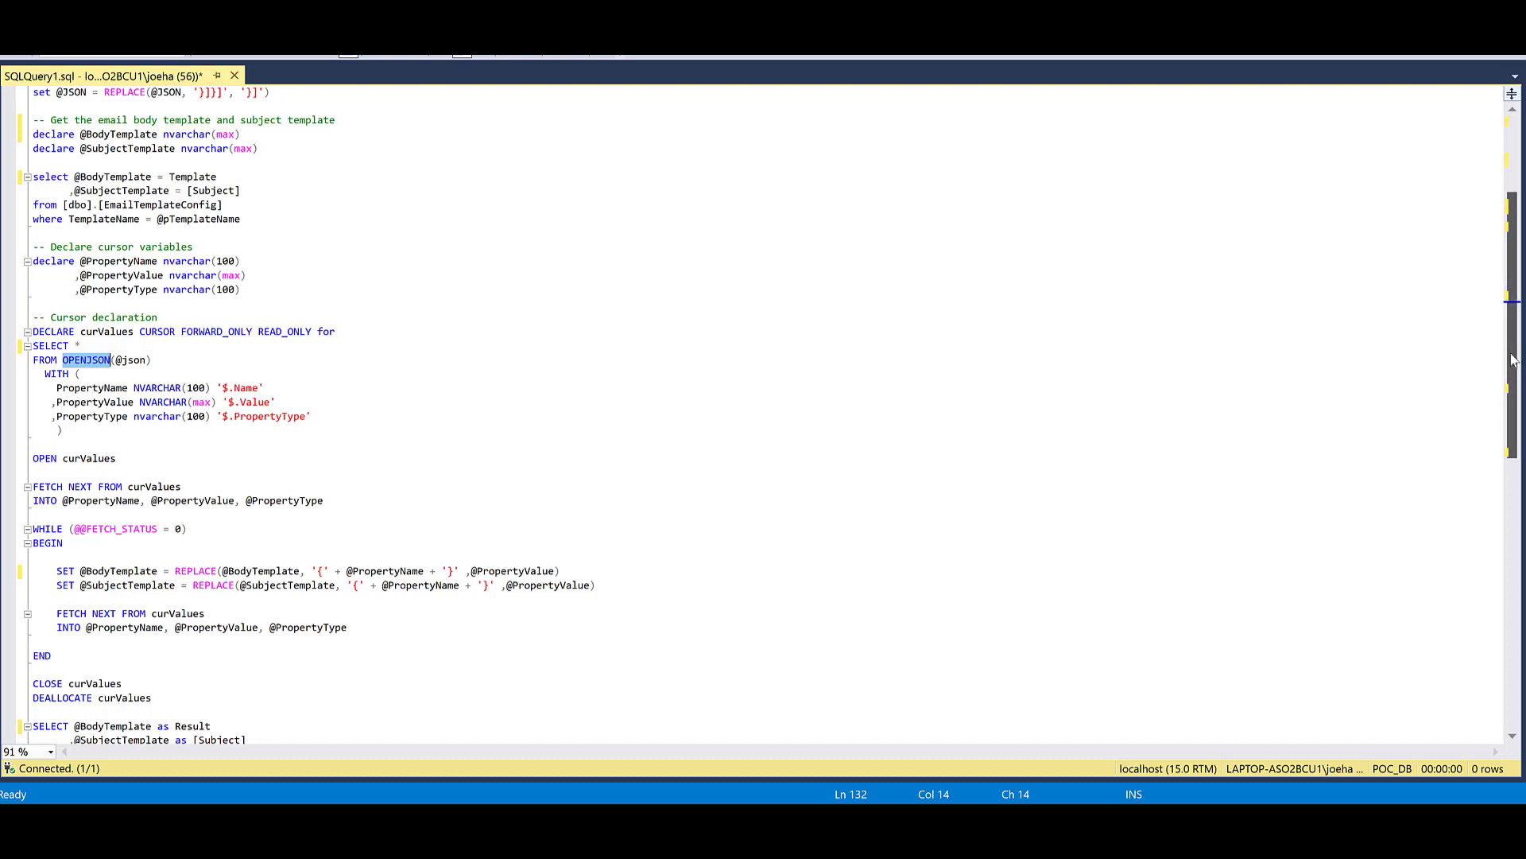
drag(1512, 362, 1519, 377)
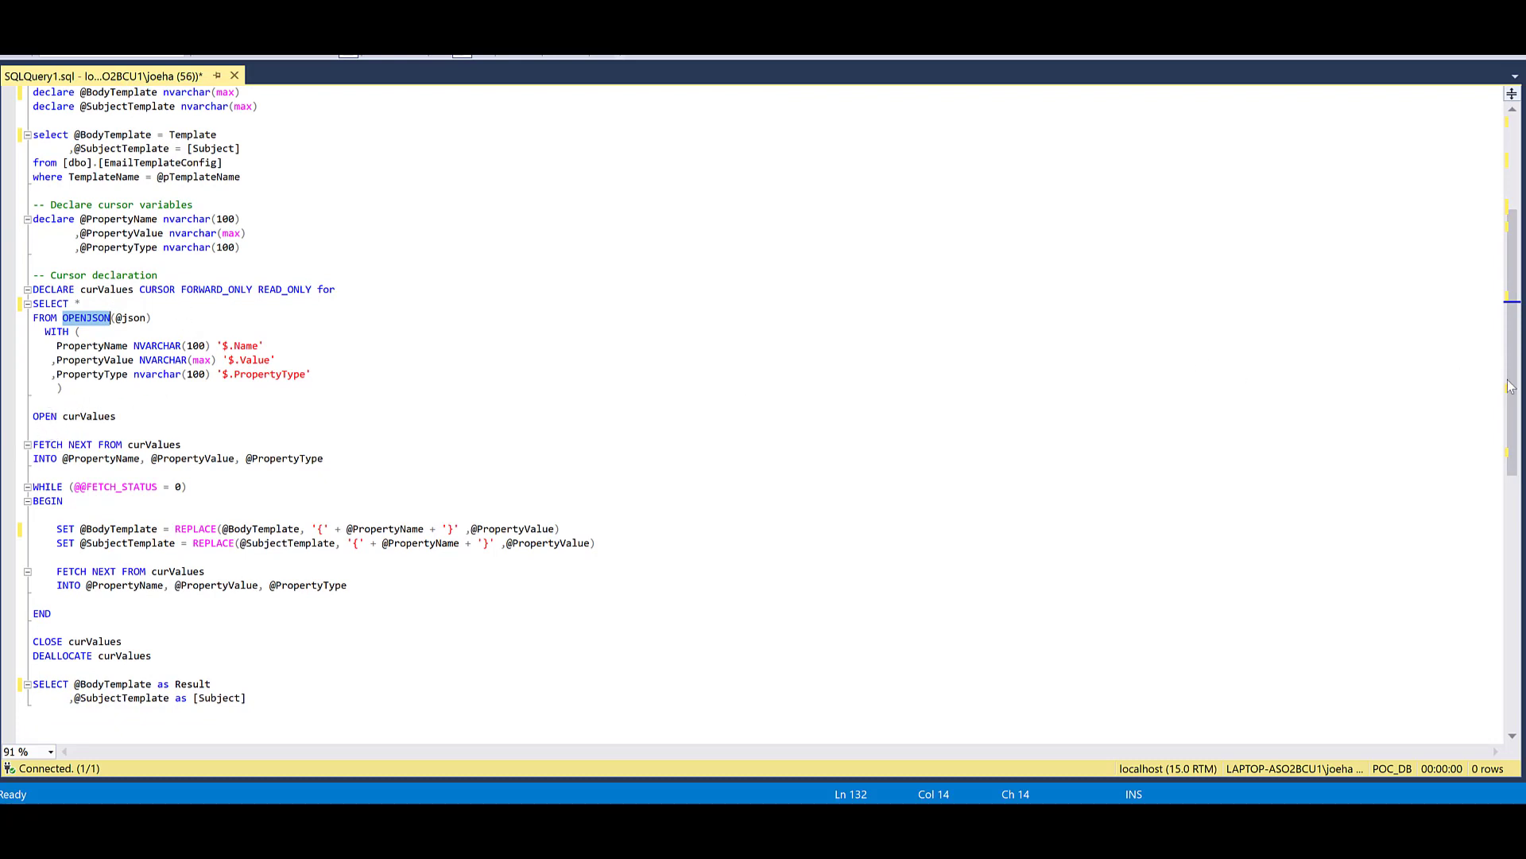
drag(1513, 368, 1520, 398)
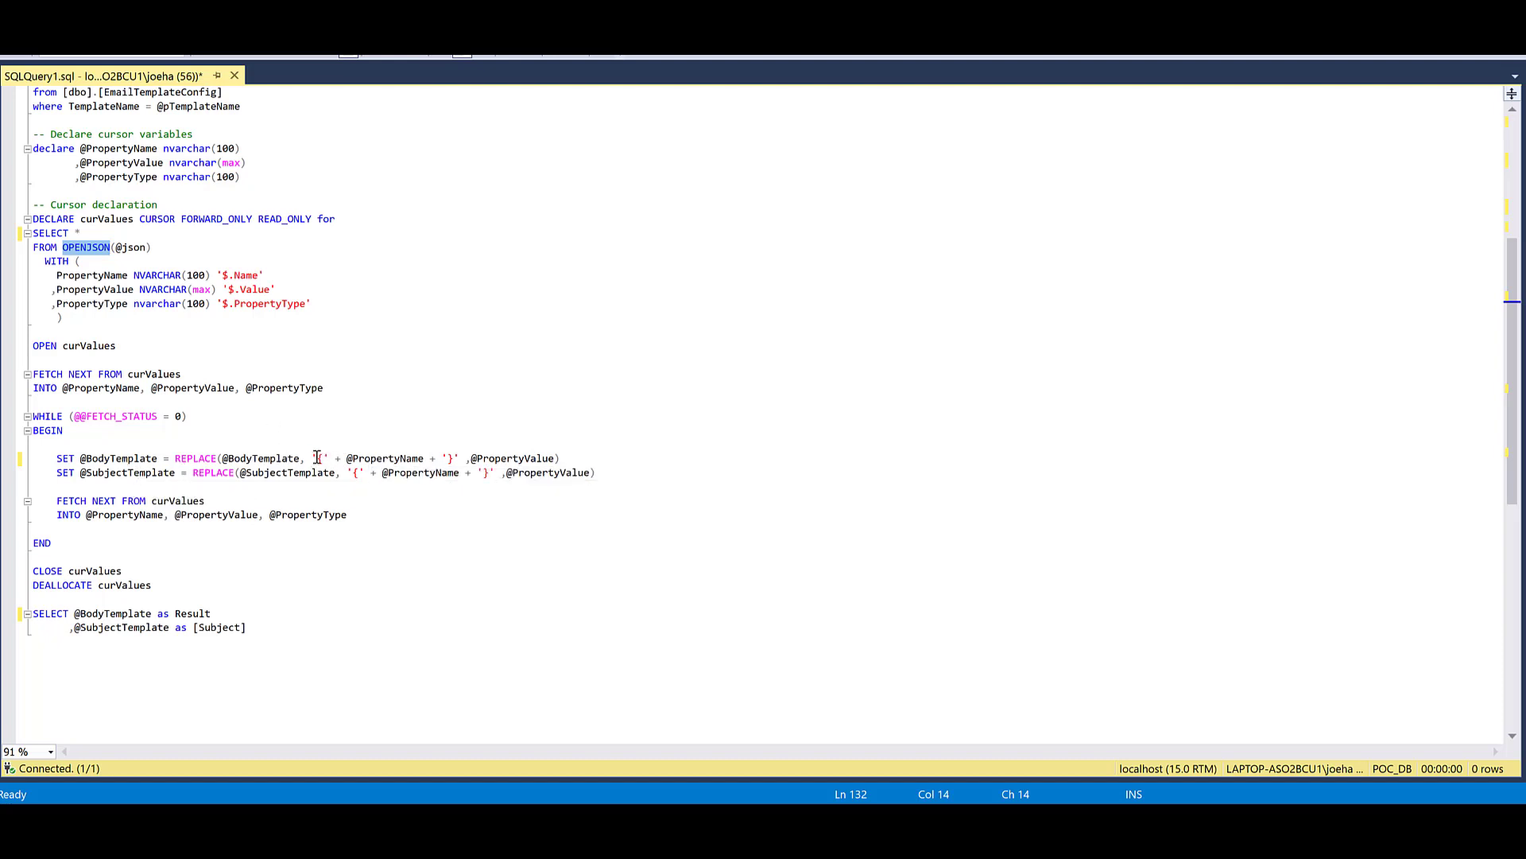
drag(312, 458, 460, 461)
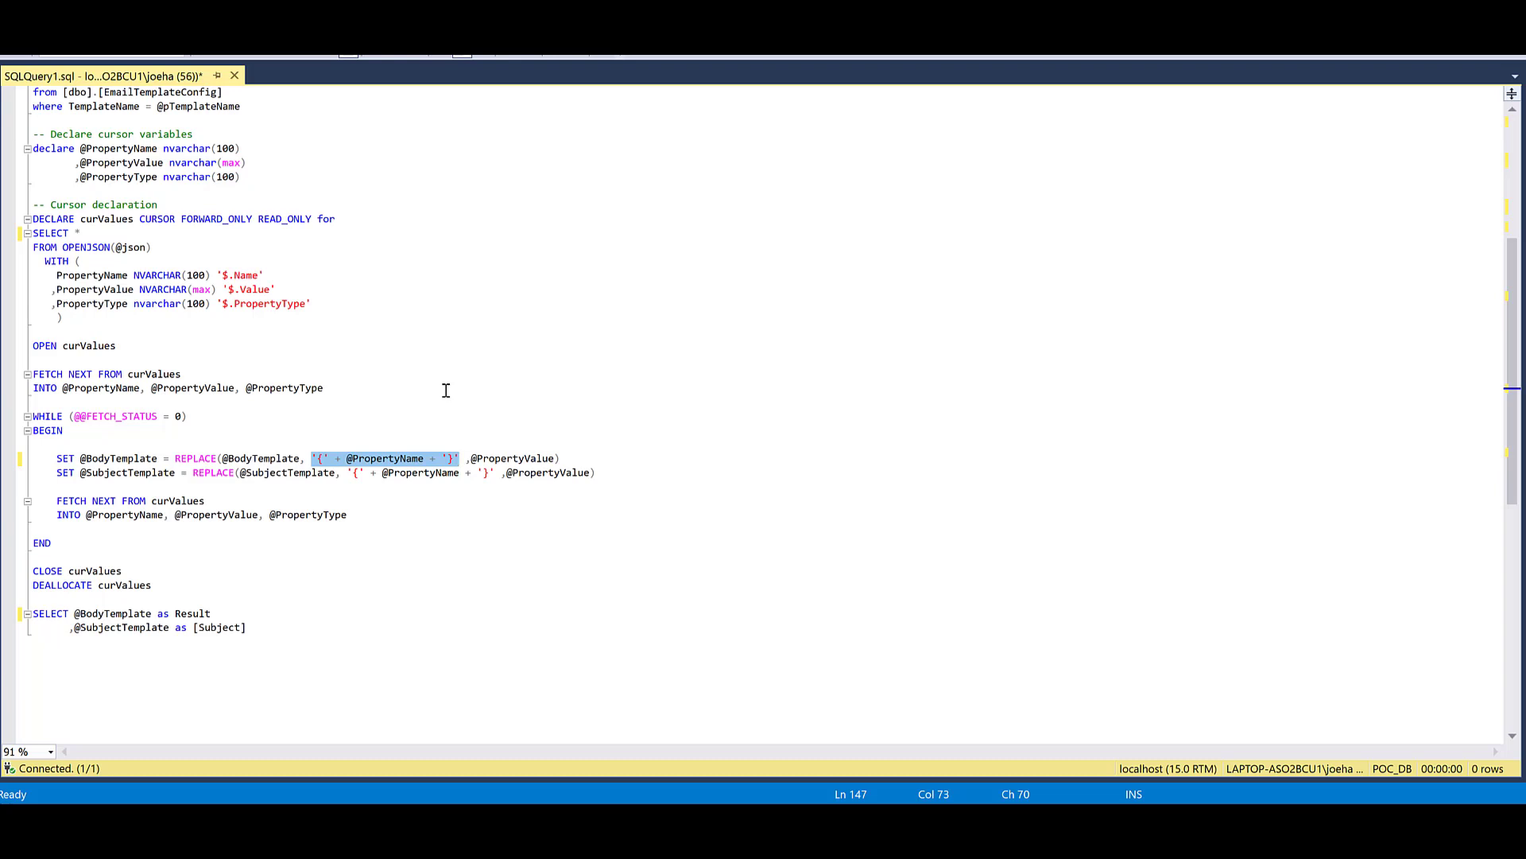
click(322, 461)
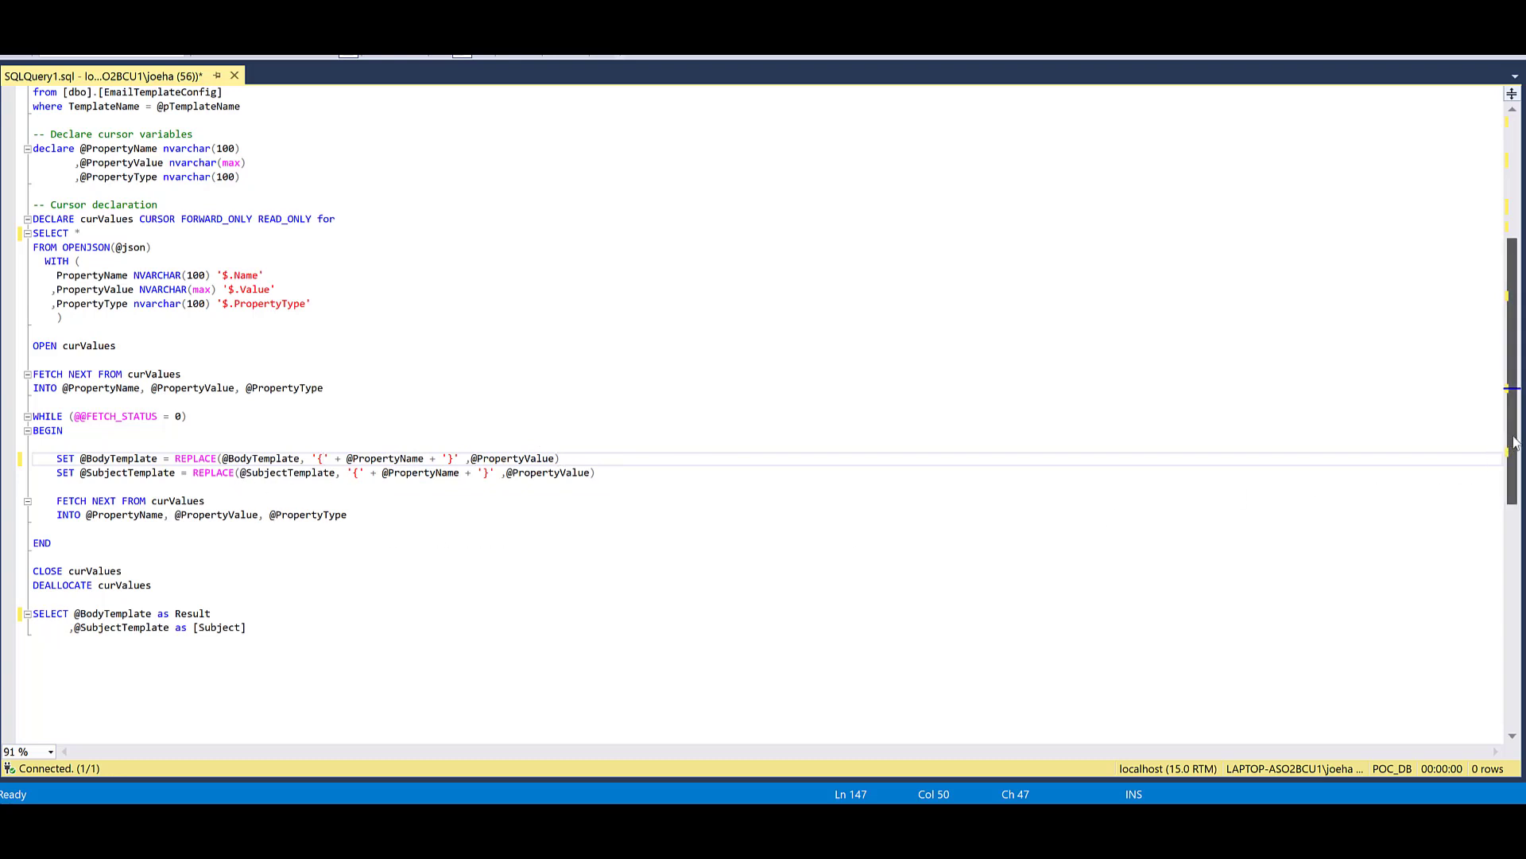
scroll(1503, 461, down, 2)
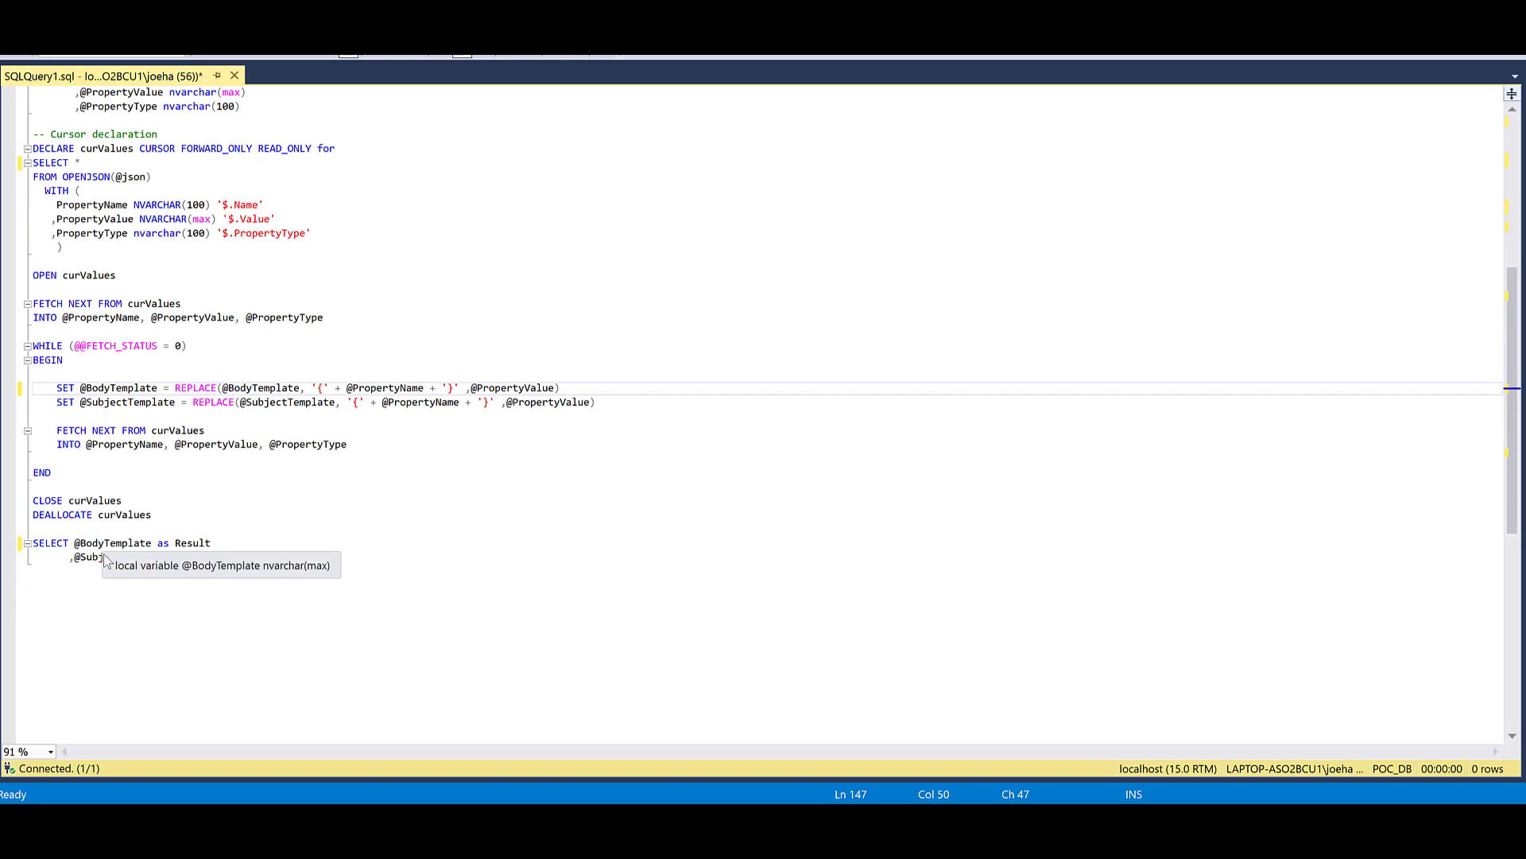
mouse_move(131, 561)
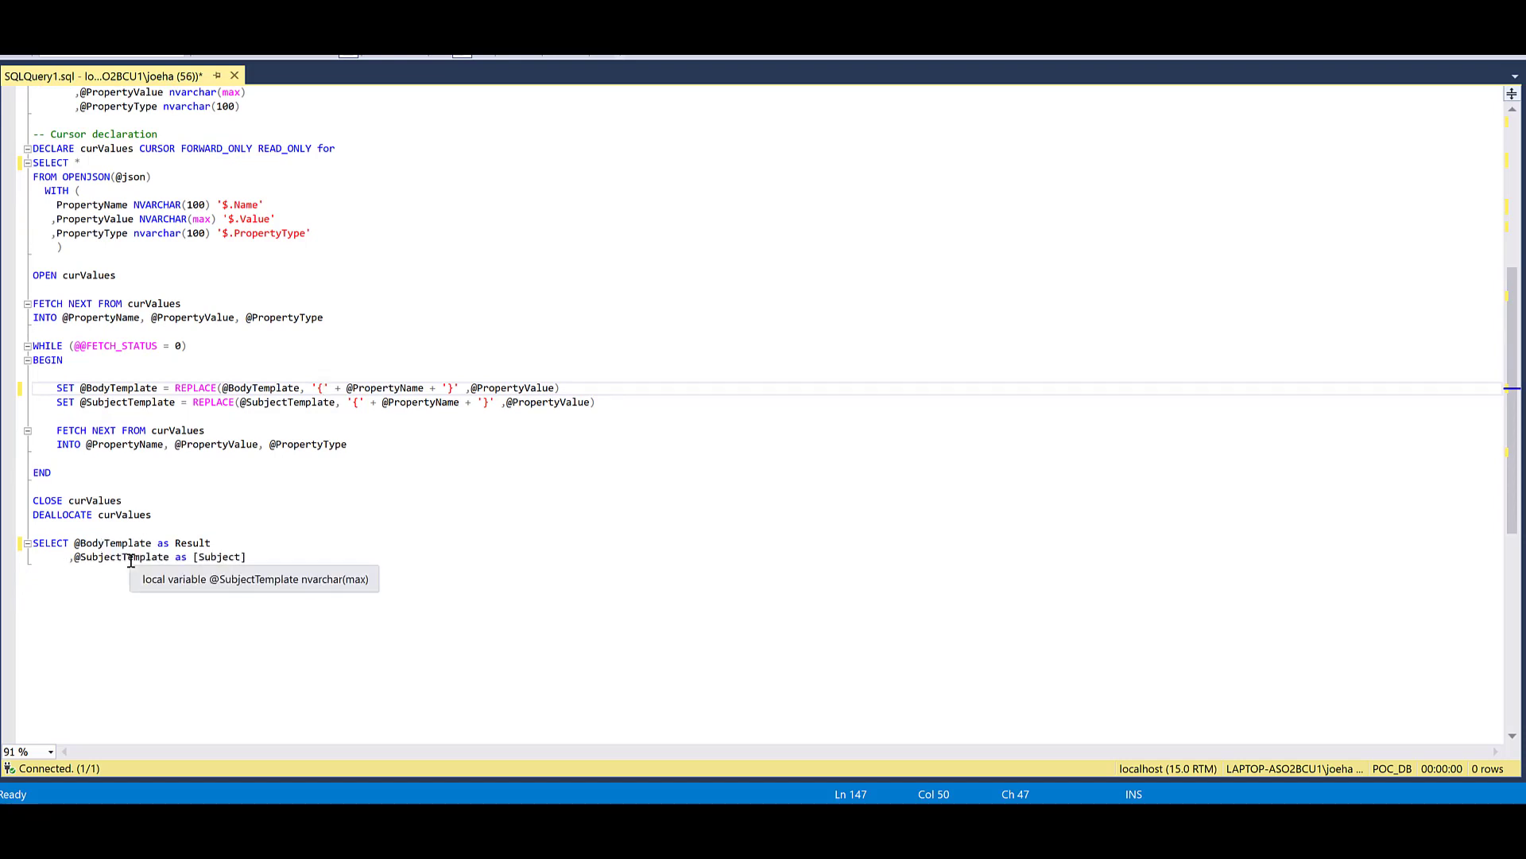